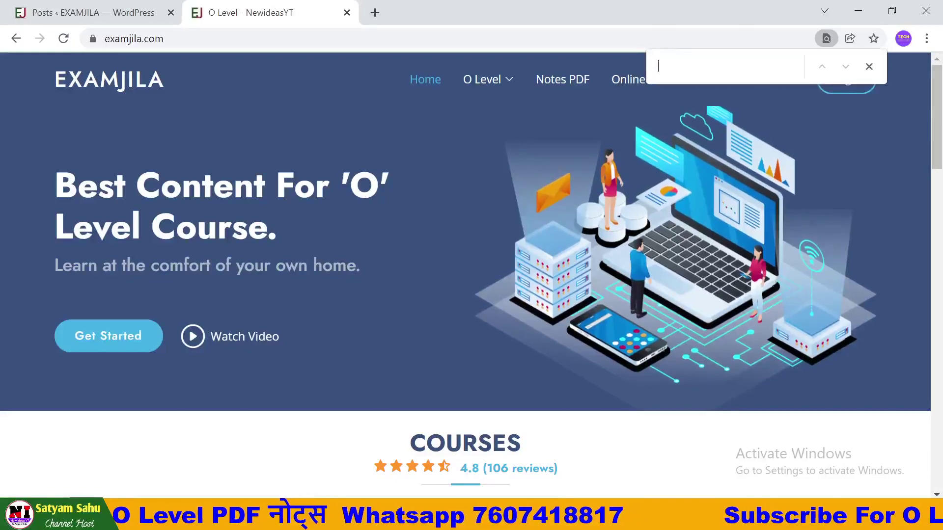
- Close the find bar, browse Examjila's Online Test Series cards, then minimize Chrome
{"action": "left_click", "coordinate": [869, 66]}
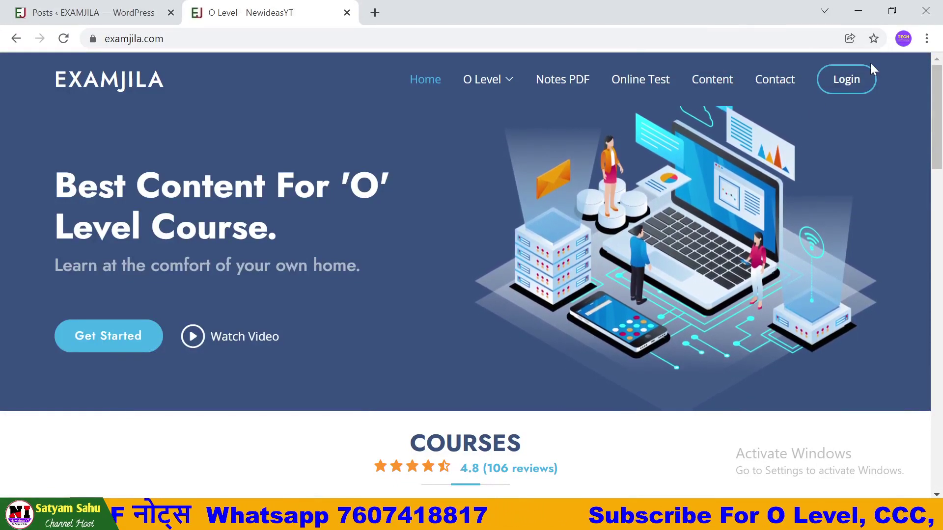
{"action": "left_click", "coordinate": [638, 82]}
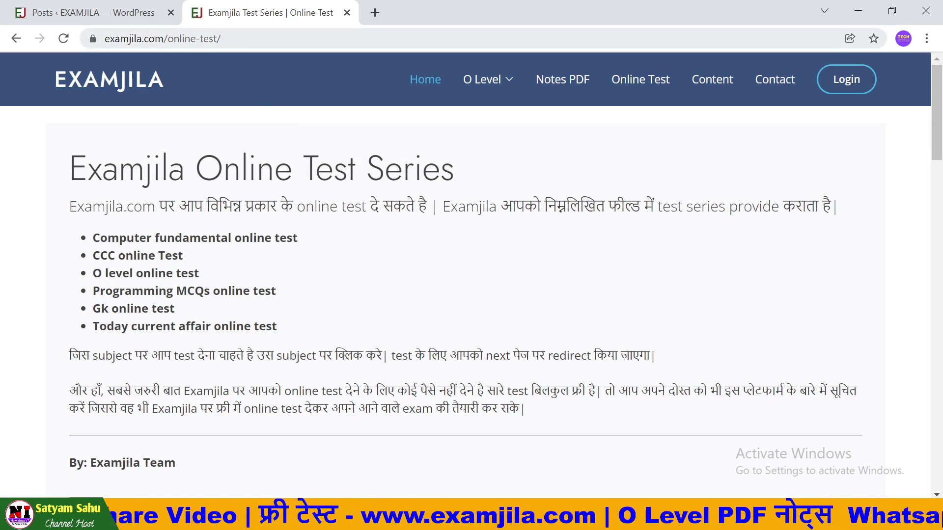
{"action": "scroll", "coordinate": [569, 177], "scroll_direction": "down", "scroll_amount": 5}
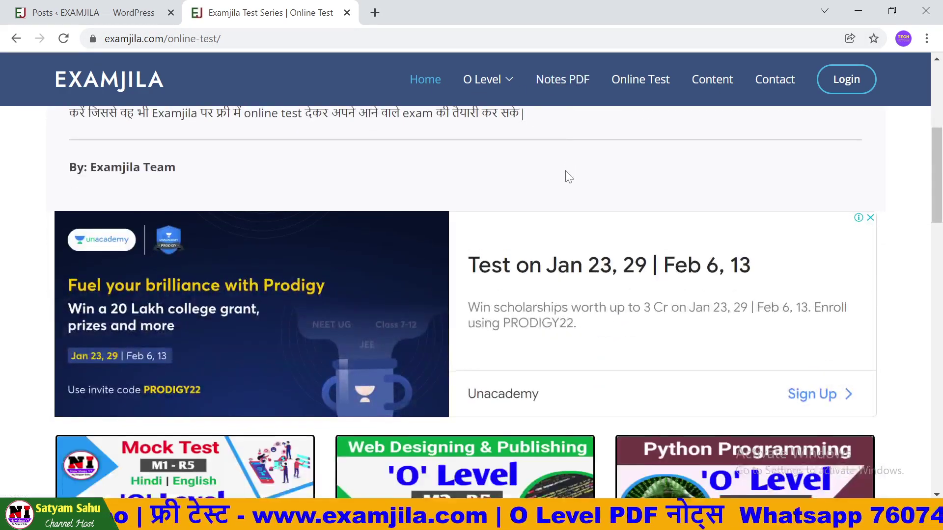
{"action": "scroll", "coordinate": [568, 177], "scroll_direction": "down", "scroll_amount": 5}
{"action": "scroll", "coordinate": [578, 320], "scroll_direction": "down", "scroll_amount": 5}
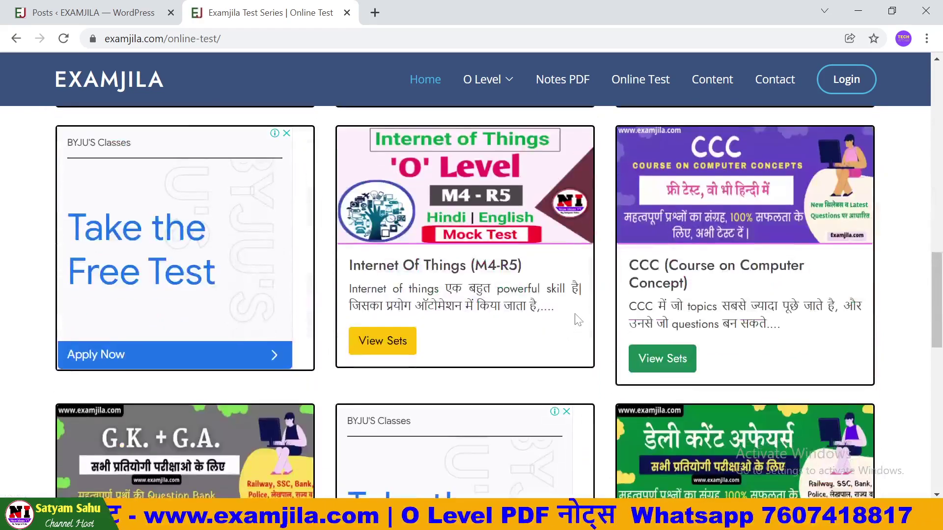
{"action": "scroll", "coordinate": [578, 320], "scroll_direction": "down", "scroll_amount": 4}
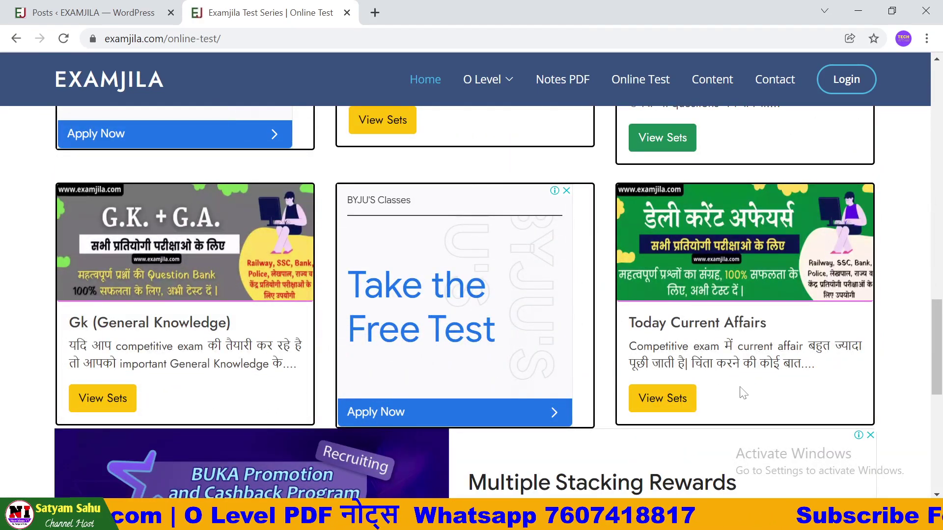
{"action": "left_click", "coordinate": [863, 7]}
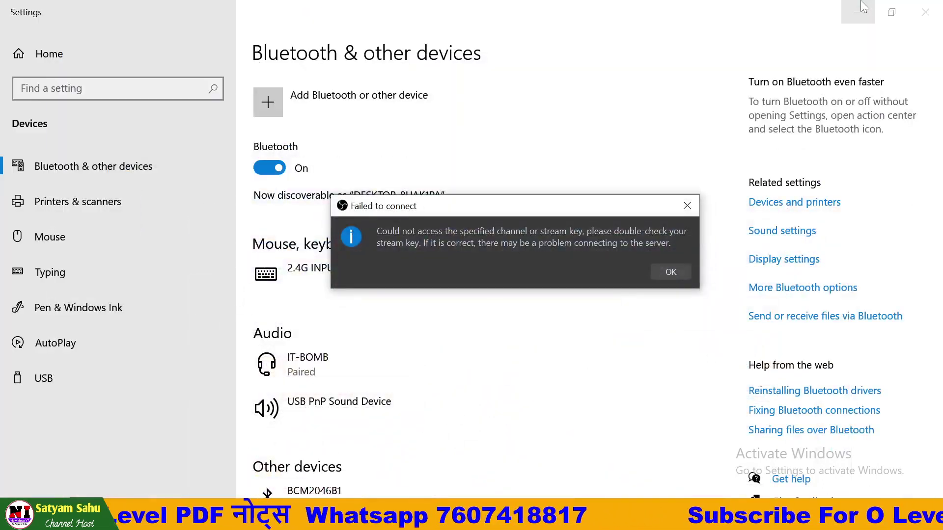
- Minimize Settings, dismiss the 'Failed to connect' error, and bring up the Run box
{"action": "left_click", "coordinate": [863, 8]}
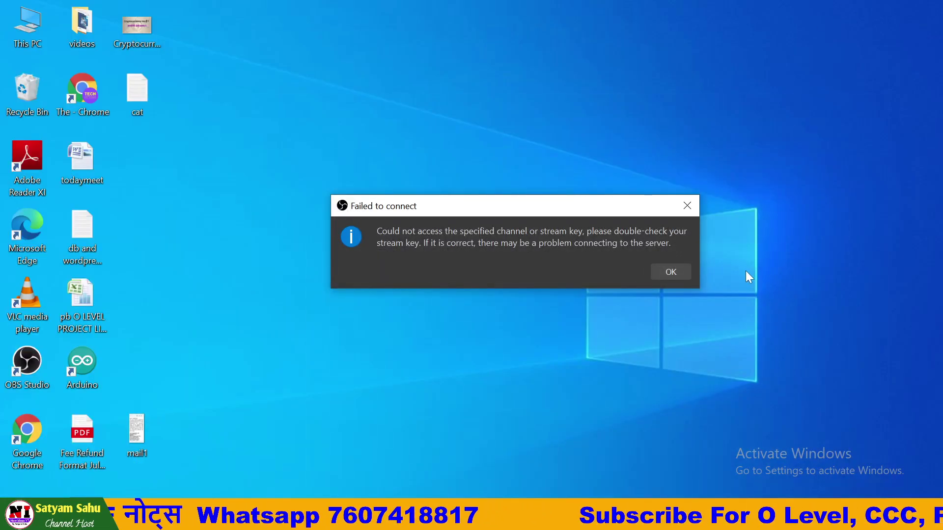
{"action": "left_click", "coordinate": [680, 278]}
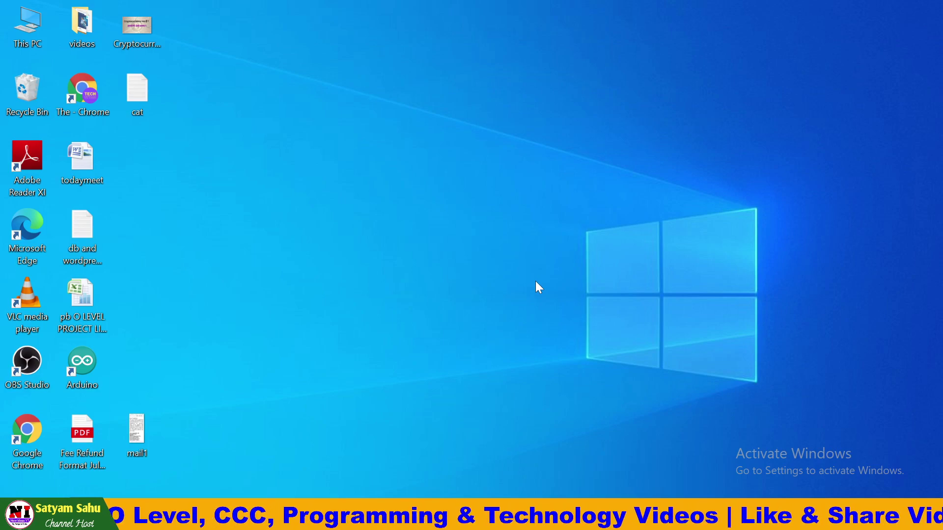
{"action": "key", "text": "super+r"}
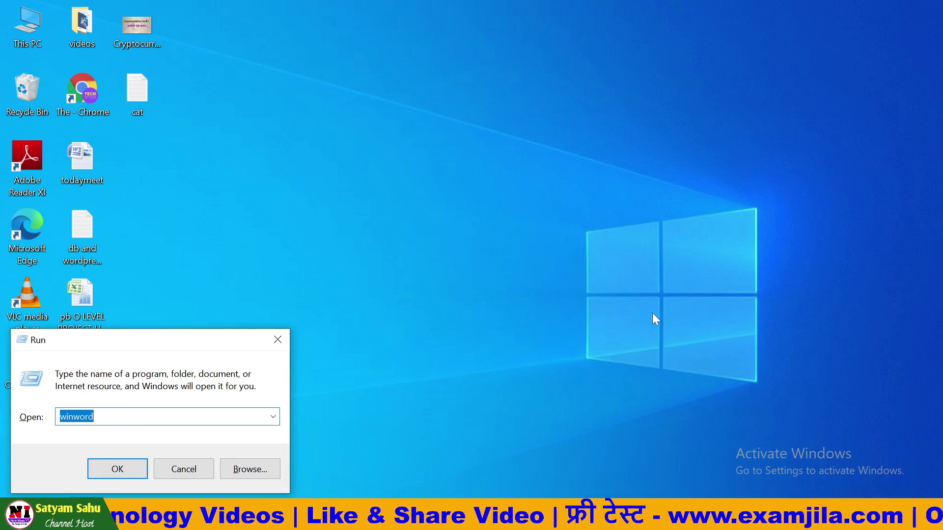
- Run 'winword' to launch Word 2007 with a blank Document1
{"action": "key", "text": "End"}
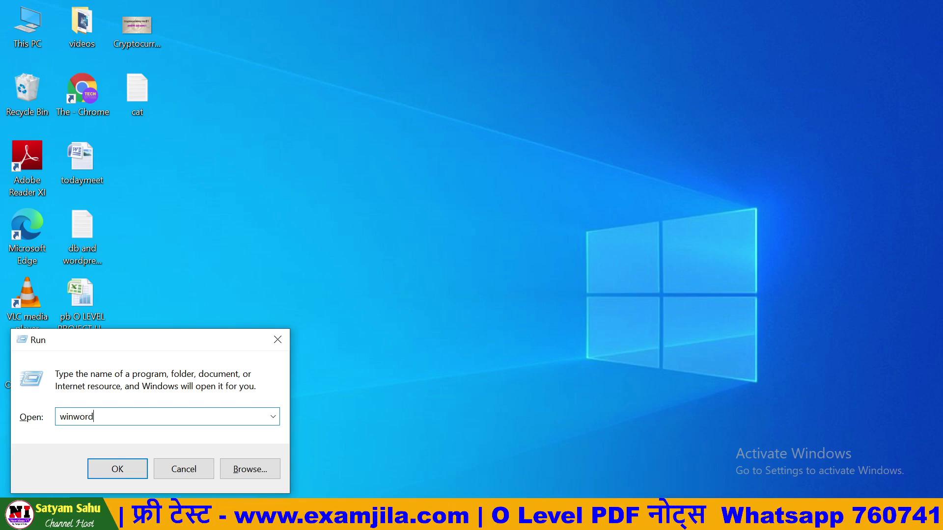
{"action": "left_click", "coordinate": [138, 461]}
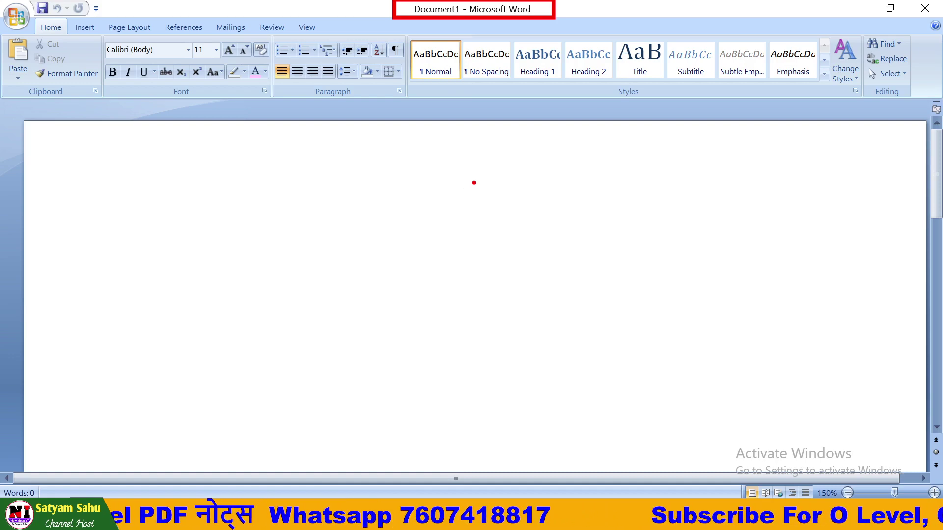
{"action": "mouse_move", "coordinate": [449, 14]}
{"action": "left_mouse_down"}
{"action": "mouse_move", "coordinate": [448, 50]}
{"action": "mouse_move", "coordinate": [464, 26]}
{"action": "left_mouse_up"}
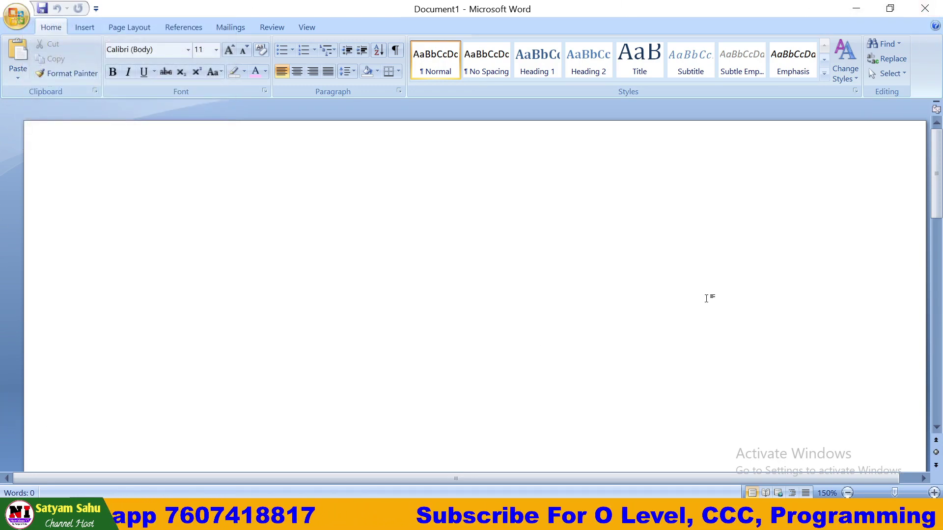
- Restore down, re-maximize, then minimize the Word window to reveal the desktop
{"action": "left_click", "coordinate": [887, 10]}
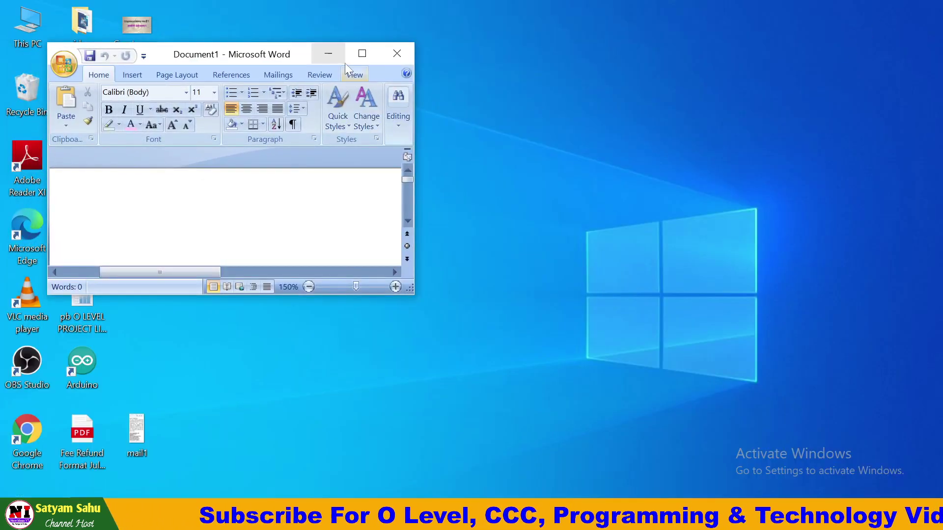
{"action": "left_click", "coordinate": [361, 55]}
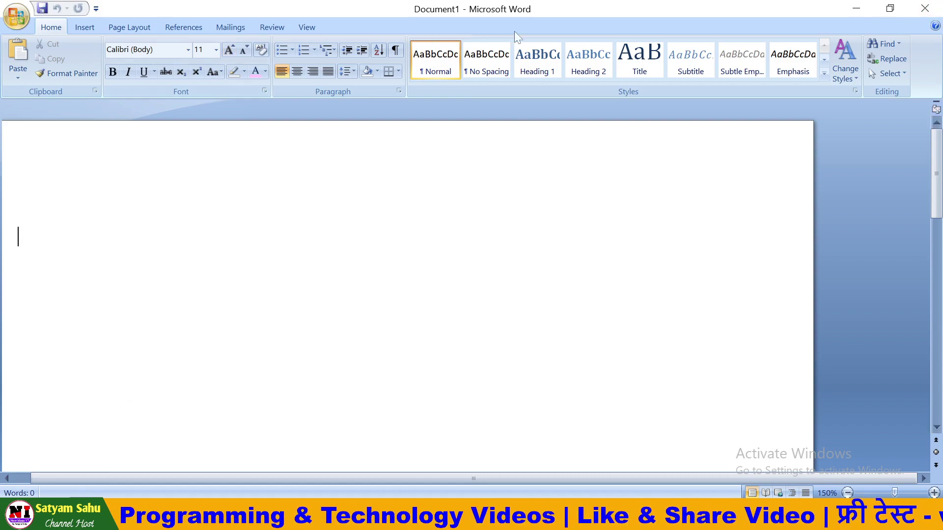
{"action": "left_click", "coordinate": [859, 10]}
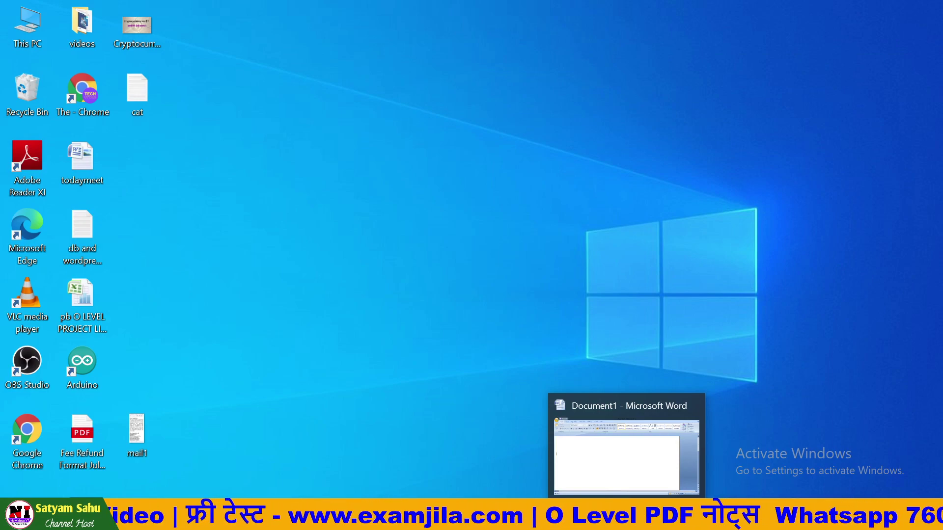
- Restore the minimized Document1 Word window from the taskbar
{"action": "left_click", "coordinate": [626, 518]}
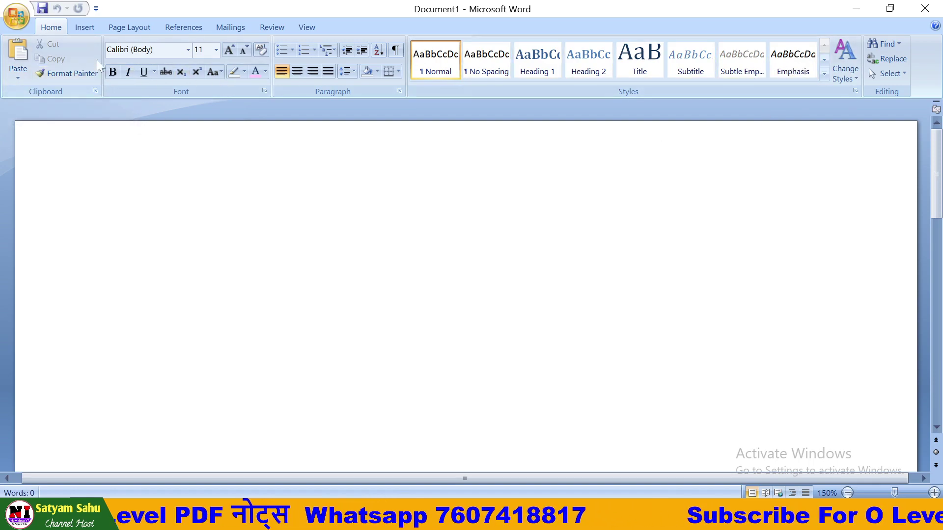
{"action": "left_click", "coordinate": [93, 27]}
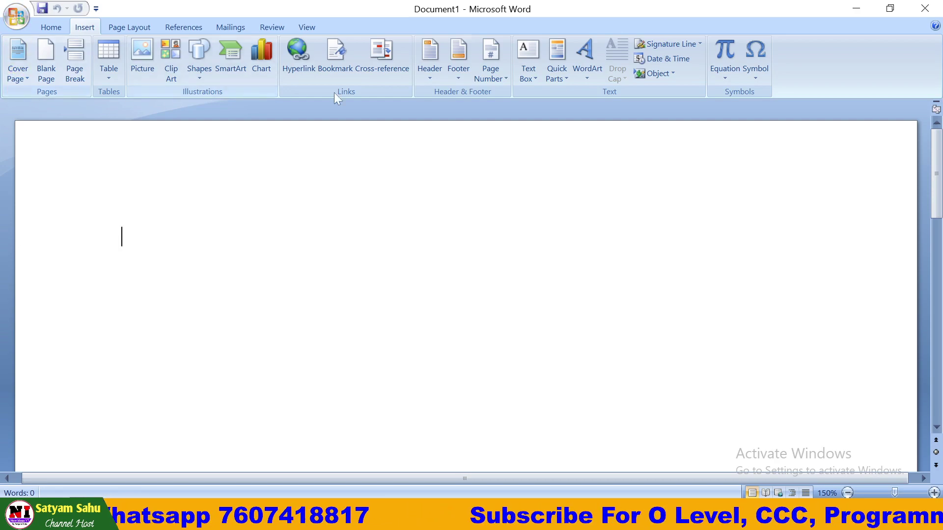
{"action": "left_click", "coordinate": [137, 28]}
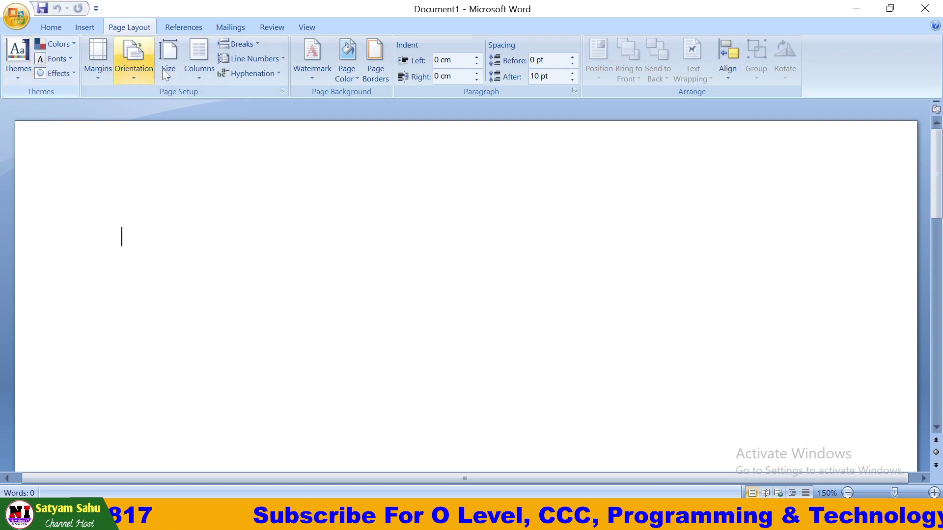
{"action": "left_click", "coordinate": [181, 29]}
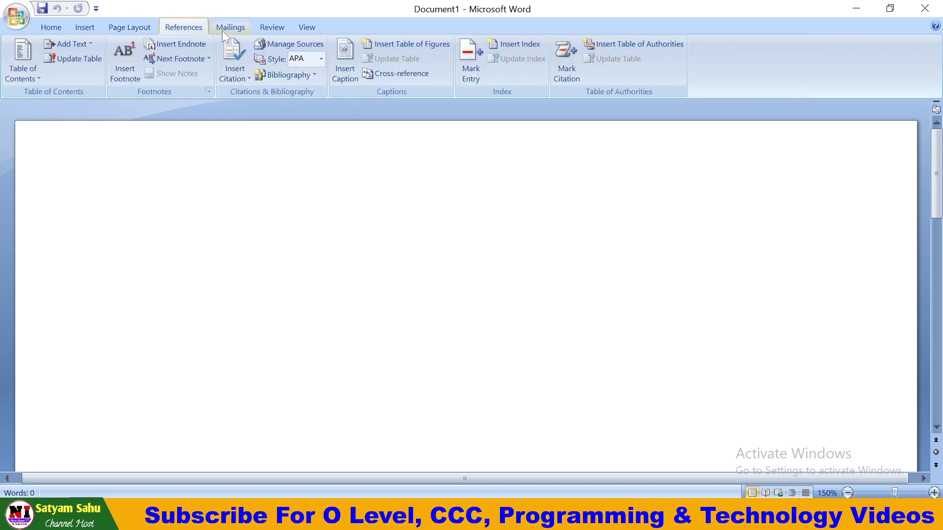
{"action": "left_click", "coordinate": [230, 27]}
{"action": "left_click", "coordinate": [268, 26]}
{"action": "left_click", "coordinate": [294, 26]}
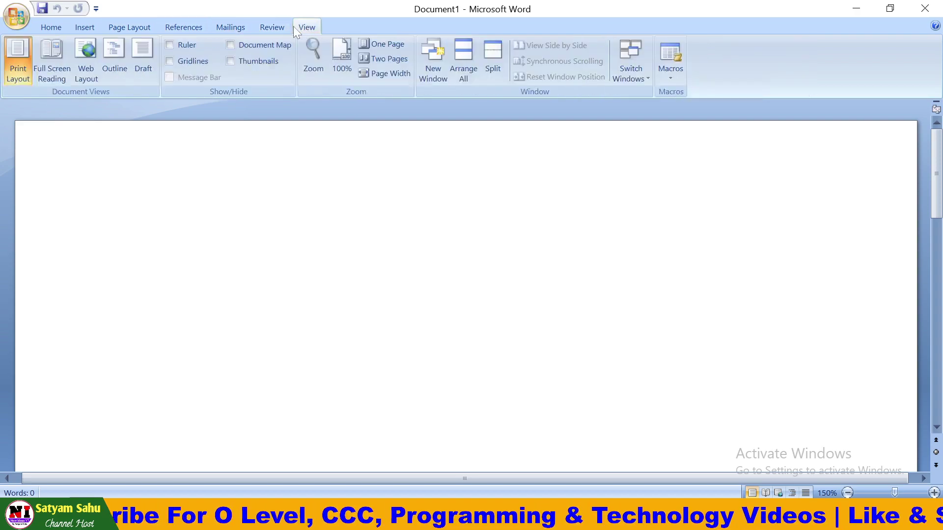
{"action": "left_click", "coordinate": [140, 26]}
{"action": "left_click", "coordinate": [94, 25]}
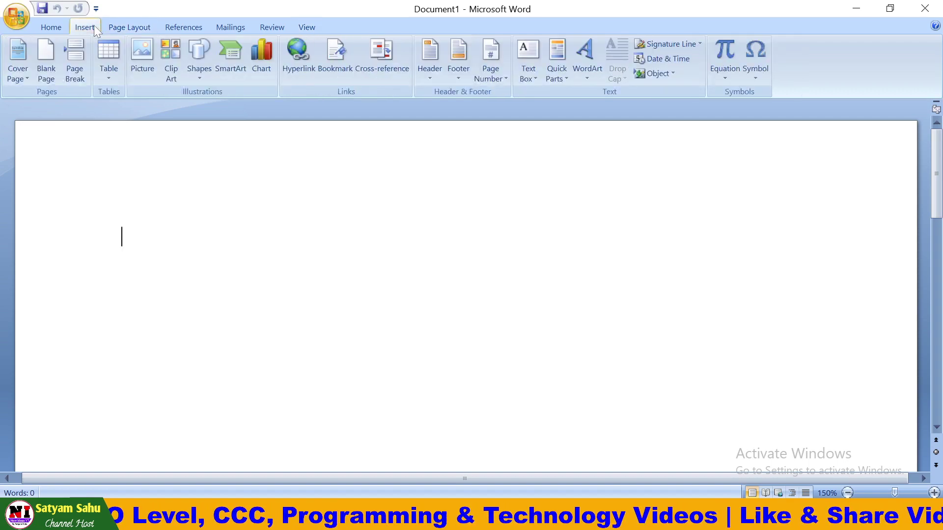
{"action": "left_click", "coordinate": [49, 27]}
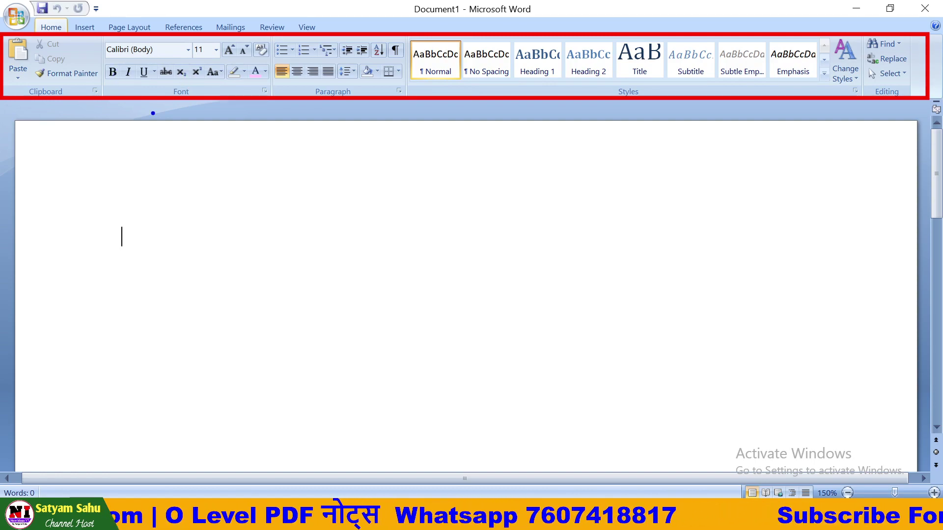
{"action": "mouse_move", "coordinate": [74, 21]}
{"action": "left_mouse_down"}
{"action": "mouse_move", "coordinate": [104, 14]}
{"action": "mouse_move", "coordinate": [94, 27]}
{"action": "left_mouse_up"}
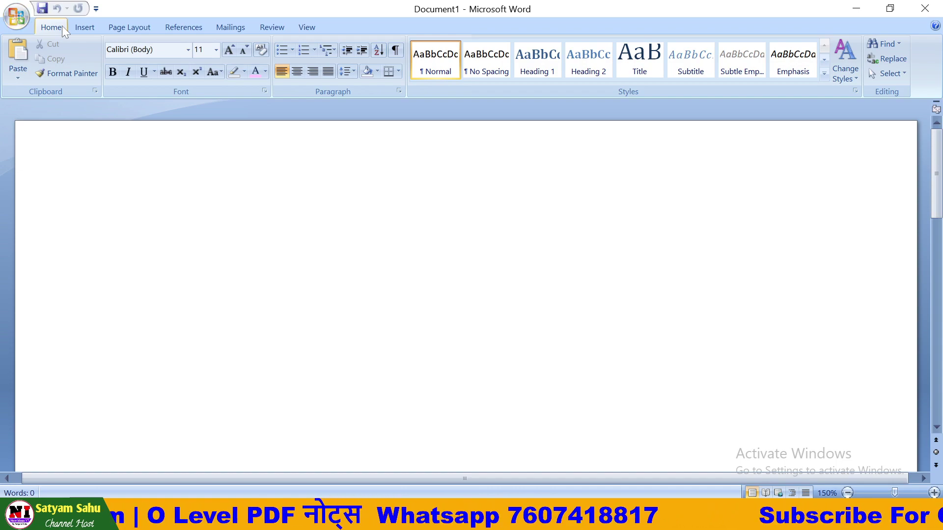
{"action": "double_click", "coordinate": [62, 25]}
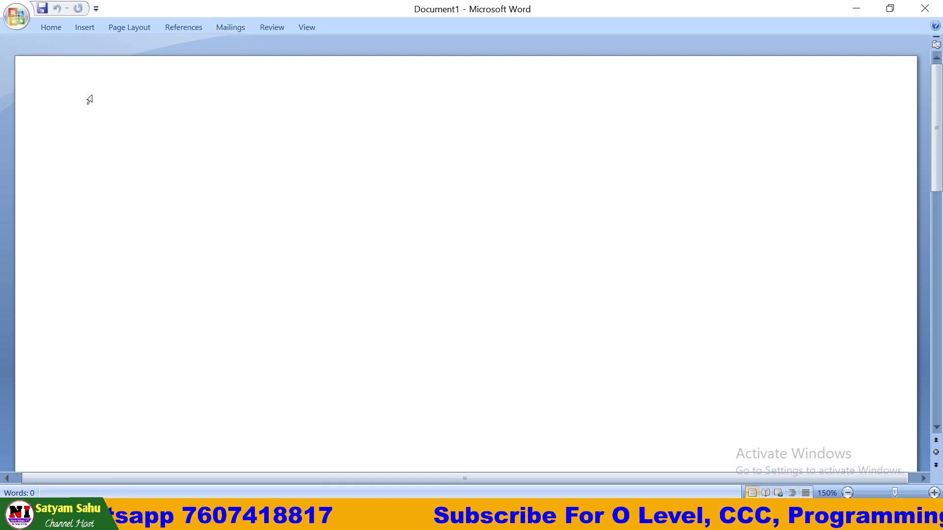
{"action": "double_click", "coordinate": [48, 25]}
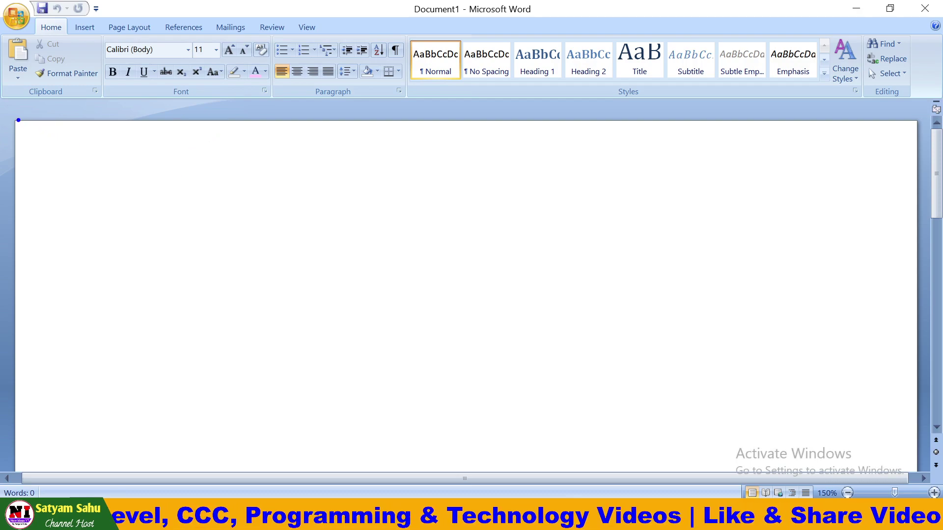
{"action": "mouse_move", "coordinate": [16, 119]}
{"action": "left_mouse_down"}
{"action": "mouse_move", "coordinate": [25, 205]}
{"action": "mouse_move", "coordinate": [153, 393]}
{"action": "mouse_move", "coordinate": [508, 459]}
{"action": "mouse_move", "coordinate": [707, 478]}
{"action": "mouse_move", "coordinate": [913, 474]}
{"action": "left_mouse_up"}
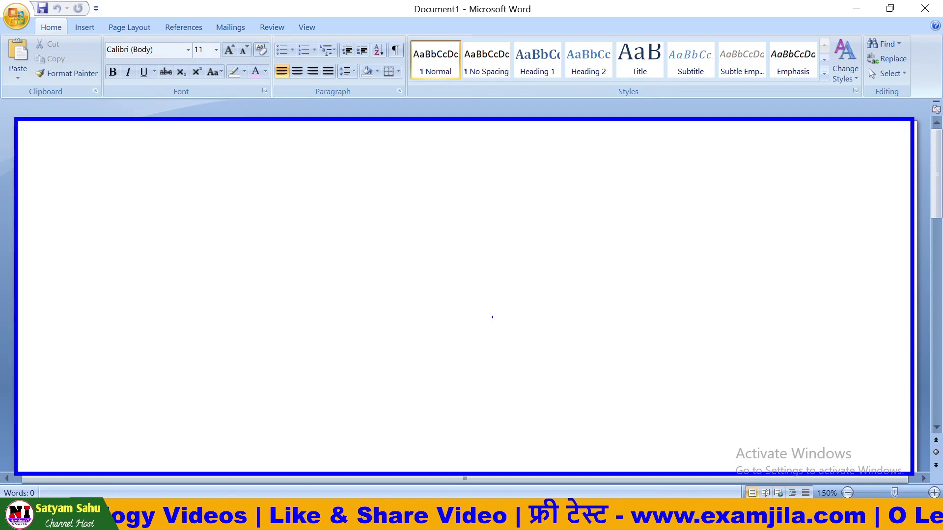
{"action": "mouse_move", "coordinate": [853, 183]}
{"action": "left_mouse_down"}
{"action": "mouse_move", "coordinate": [915, 179]}
{"action": "mouse_move", "coordinate": [920, 192]}
{"action": "left_mouse_up"}
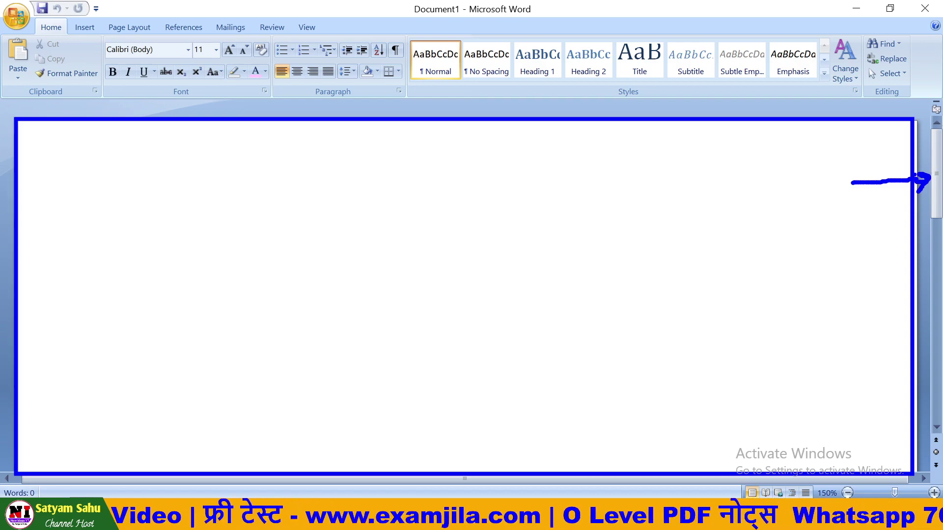
{"action": "left_click_drag", "start_coordinate": [938, 141], "coordinate": [941, 185]}
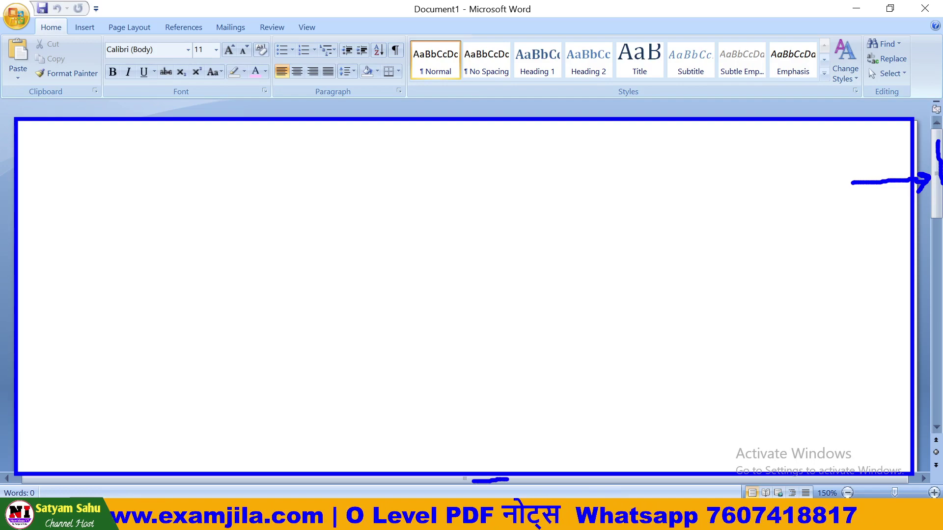
{"action": "key", "text": "Escape"}
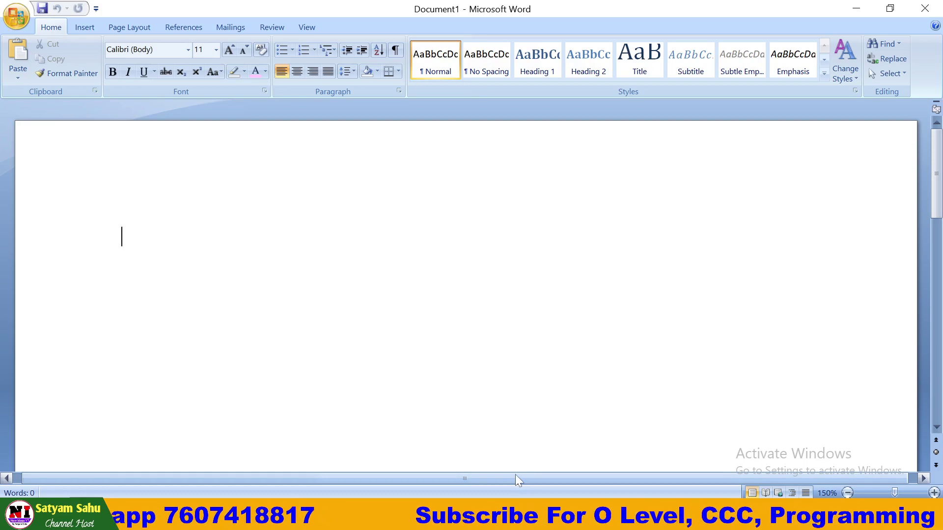
{"action": "left_click_drag", "start_coordinate": [514, 476], "coordinate": [464, 489]}
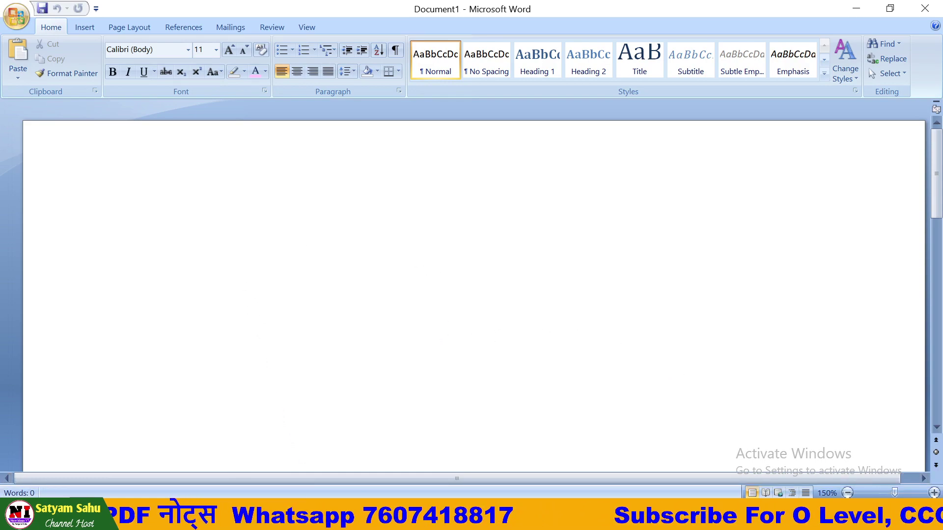
- Step the page zoom between 70% and 120% with the status-bar zoom buttons
{"action": "left_click", "coordinate": [847, 493]}
{"action": "left_click", "coordinate": [848, 493]}
{"action": "left_click", "coordinate": [847, 493]}
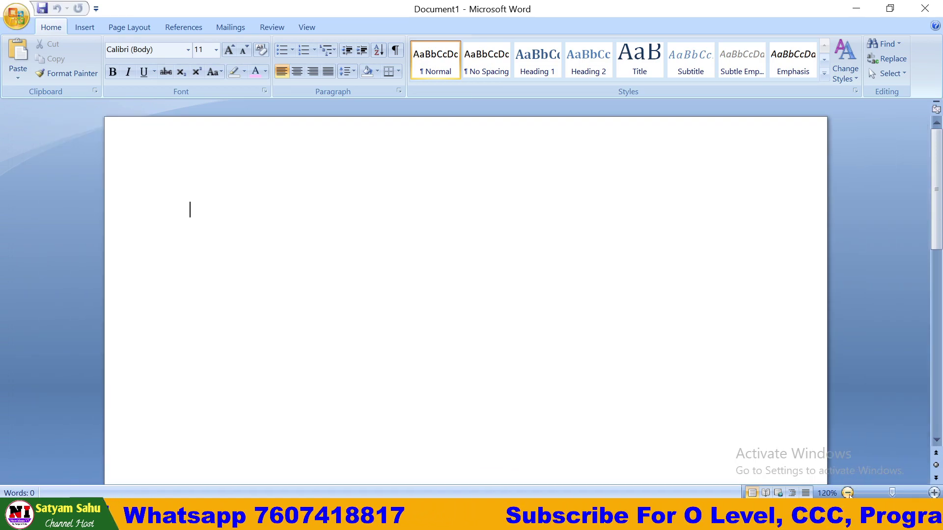
{"action": "left_click", "coordinate": [847, 493]}
{"action": "left_click", "coordinate": [848, 493]}
{"action": "left_click", "coordinate": [848, 494]}
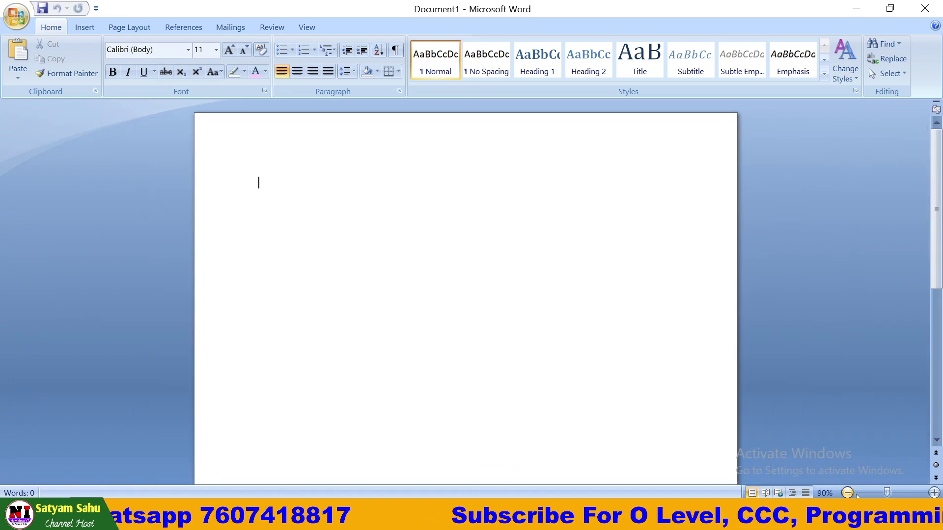
{"action": "left_click", "coordinate": [934, 493]}
{"action": "left_click", "coordinate": [933, 493]}
{"action": "left_click", "coordinate": [933, 494]}
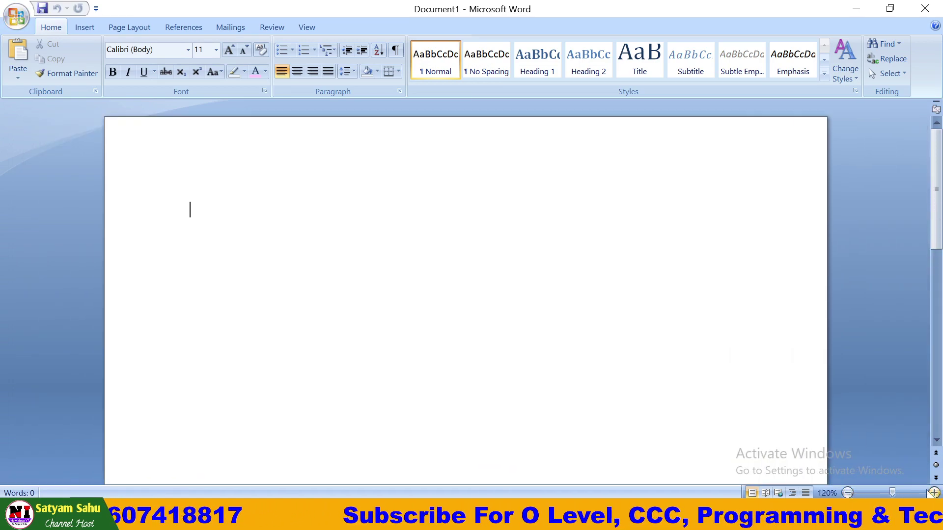
{"action": "left_click", "coordinate": [847, 493]}
{"action": "left_click", "coordinate": [848, 493]}
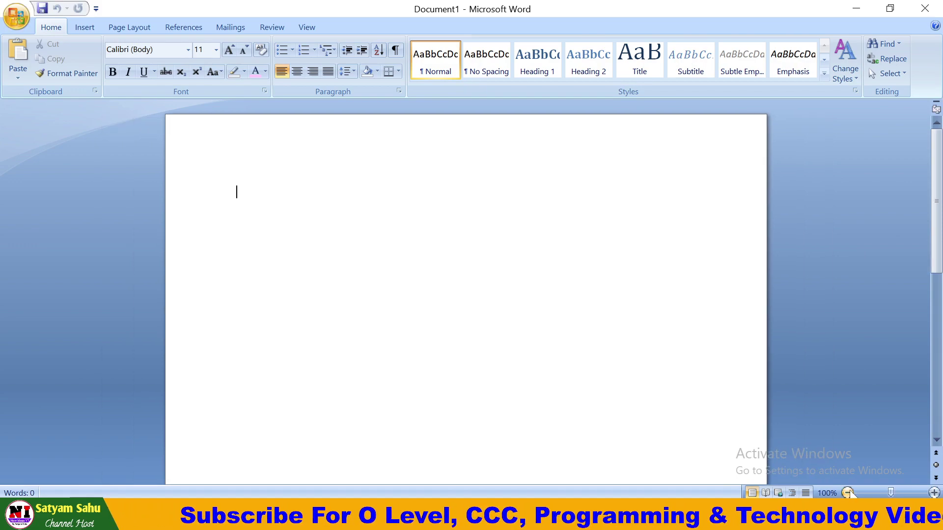
{"action": "left_click", "coordinate": [847, 493]}
{"action": "left_click", "coordinate": [848, 493]}
{"action": "left_click", "coordinate": [848, 493]}
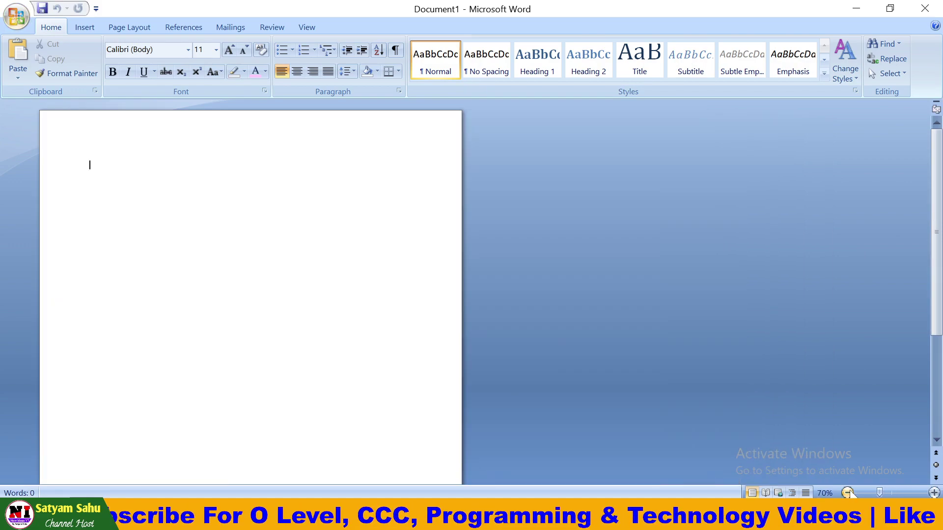
{"action": "left_click", "coordinate": [933, 493]}
{"action": "left_click", "coordinate": [933, 493]}
{"action": "left_click", "coordinate": [933, 494]}
{"action": "left_click", "coordinate": [934, 493]}
{"action": "left_click", "coordinate": [933, 493]}
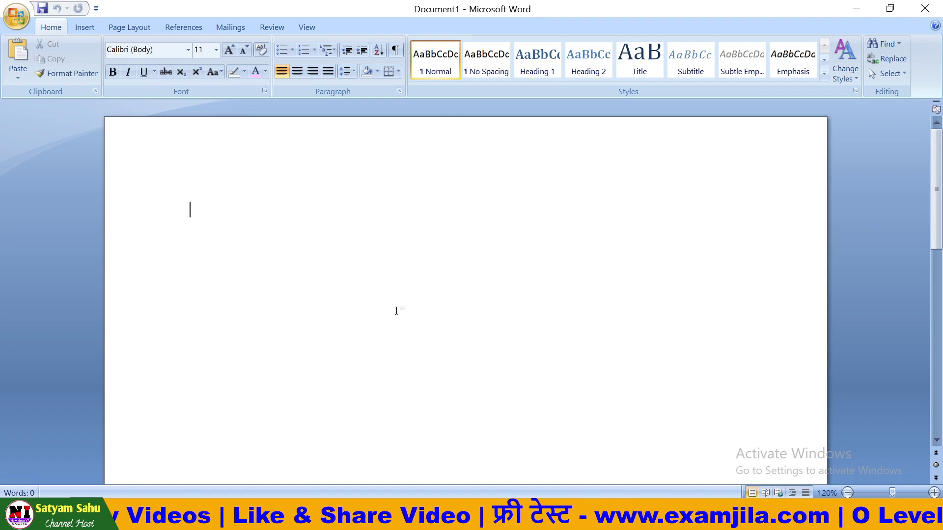
- Adjust the zoom with Ctrl+scroll to settle at 100%
{"action": "scroll", "coordinate": [396, 309], "scroll_direction": "up", "scroll_amount": 2}
{"action": "scroll", "coordinate": [395, 310], "scroll_direction": "up", "scroll_amount": 5}
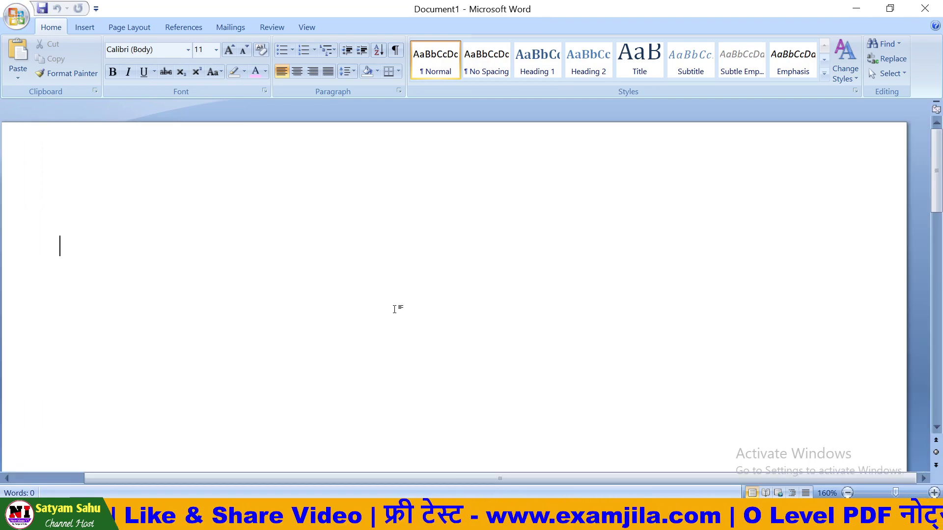
{"action": "scroll", "coordinate": [394, 310], "scroll_direction": "down", "scroll_amount": 9}
{"action": "scroll", "coordinate": [392, 312], "scroll_direction": "up", "scroll_amount": 10}
{"action": "scroll", "coordinate": [393, 310], "scroll_direction": "down", "scroll_amount": 11}
{"action": "scroll", "coordinate": [393, 310], "scroll_direction": "up", "scroll_amount": 6}
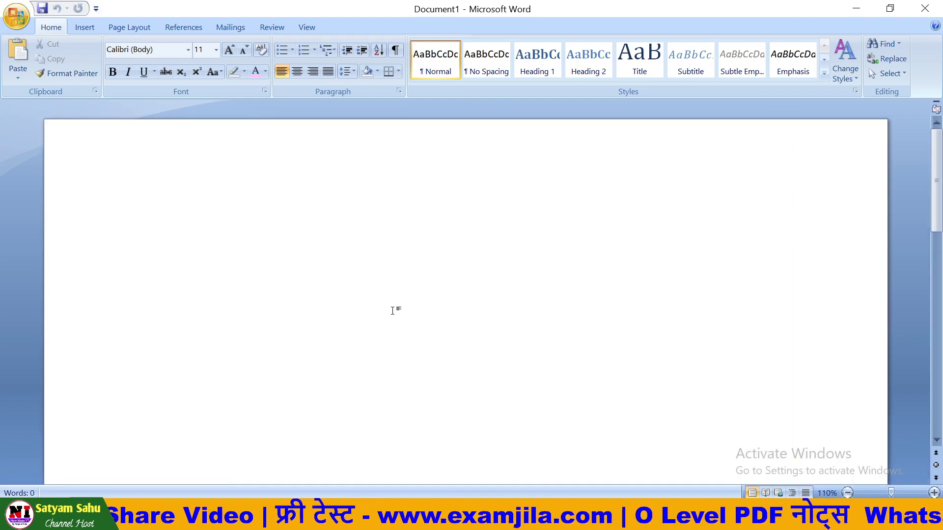
{"action": "scroll", "coordinate": [393, 310], "scroll_direction": "down", "scroll_amount": 5}
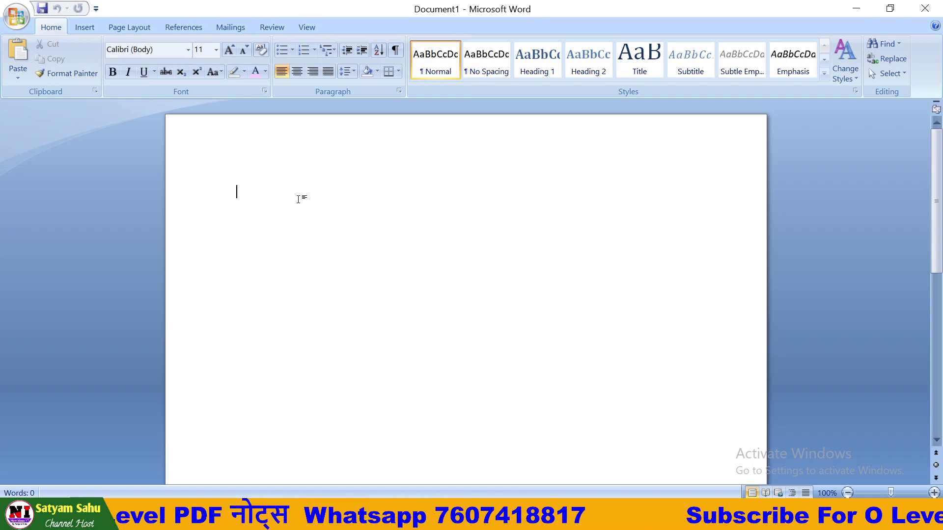
- Enter =rand() to generate three sample paragraphs totalling 185 words
{"action": "type", "text": "=rand("}
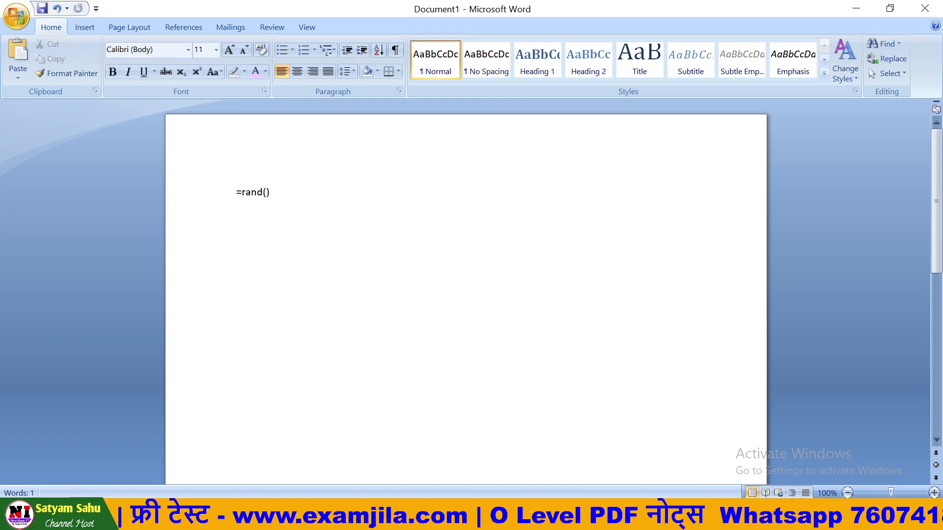
{"action": "key", "text": "Return"}
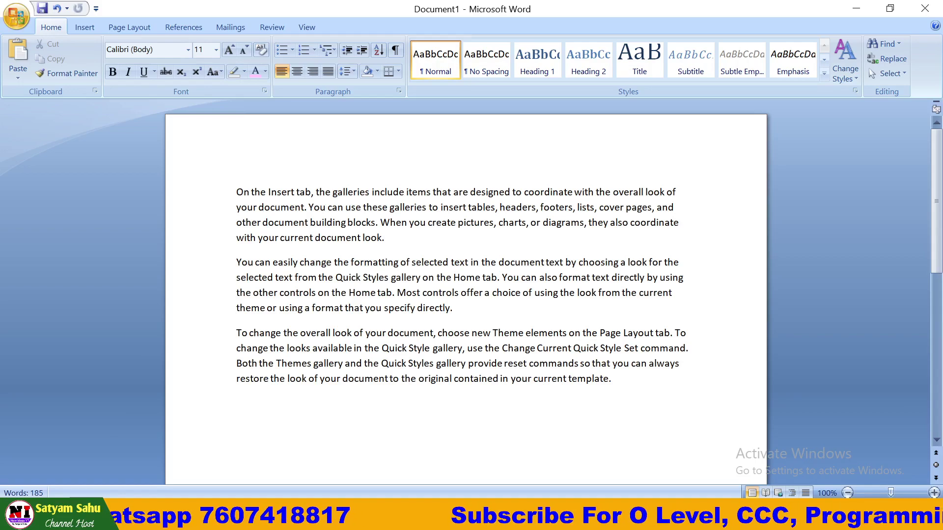
- Copy the first paragraph to the Office Clipboard and place the cursor after the last paragraph
{"action": "key", "text": "ctrl+Home"}
{"action": "left_click_drag", "start_coordinate": [236, 192], "coordinate": [391, 240]}
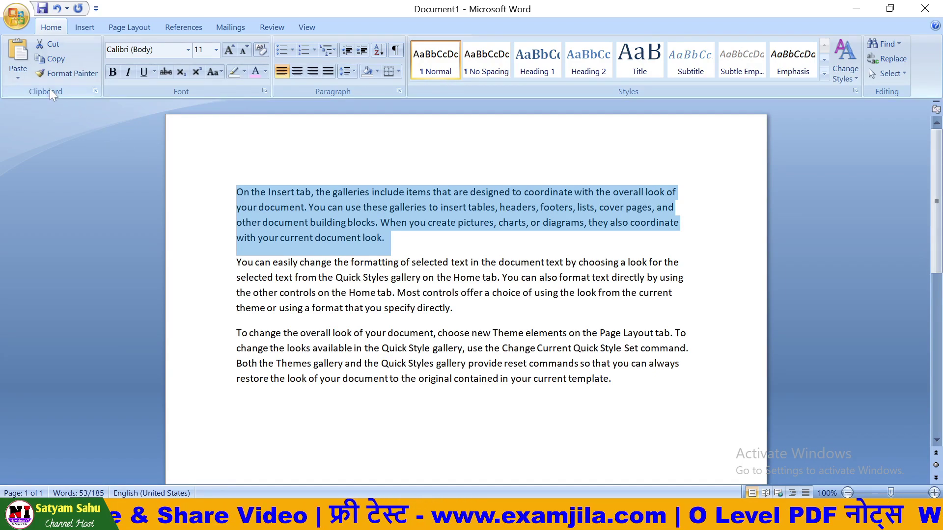
{"action": "left_click", "coordinate": [94, 92]}
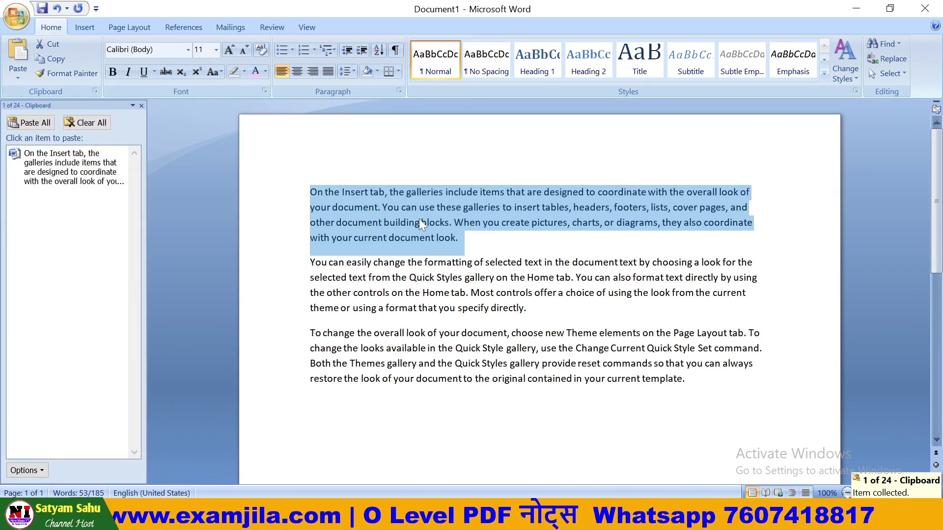
{"action": "mouse_move", "coordinate": [66, 167]}
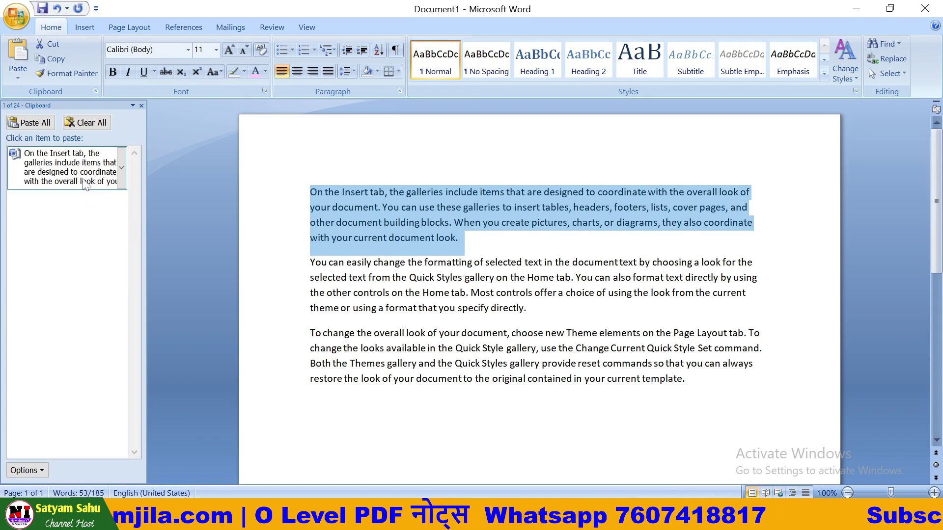
{"action": "left_click", "coordinate": [141, 105]}
{"action": "left_click", "coordinate": [375, 235]}
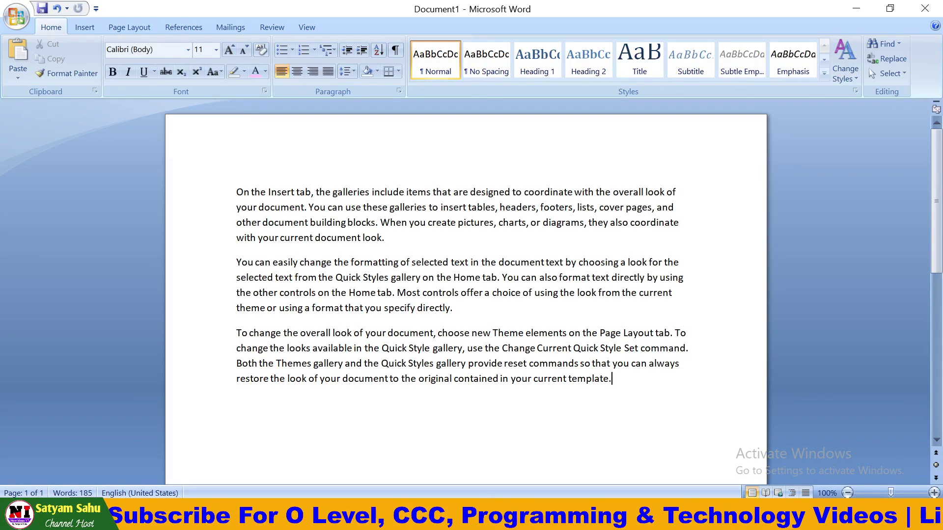
- Paste the copied paragraph repeatedly at the end, growing the document to 503 words
{"action": "type", "text": "On the Insert tab, the galleries include items that are designed to coordinate with the overall look of your document. You can use these galleries to insert tables, headers, footers, lists, cover pages, and other document building blocks. When you create pictures, charts, or diagrams, they also coordinate with your current document look."}
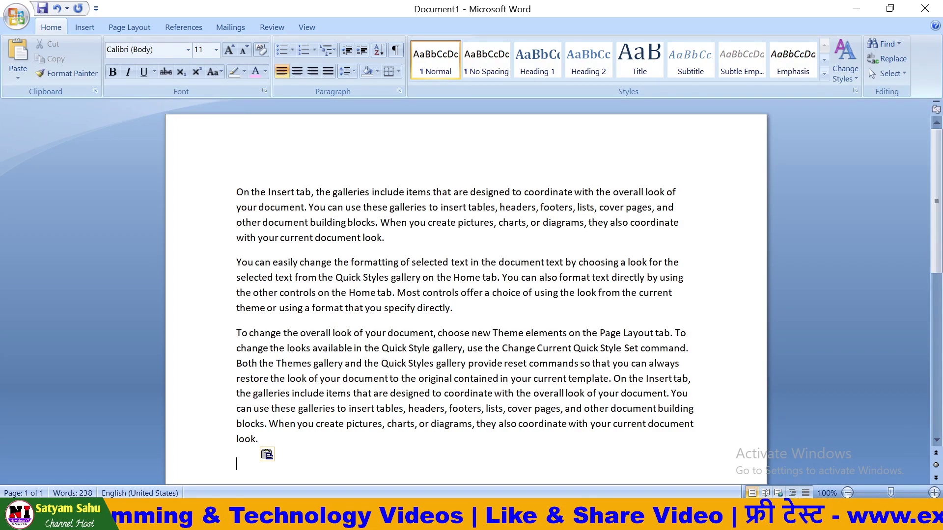
{"action": "type", "text": "On the Insert tab, the galleries include items that are designed to coordinate with the overall look of your document. You can use these galleries to insert tables, headers, footers, lists, cover pages, and other document building blocks. When you create pictures, charts, or diagrams, they also coordinate with your current document look."}
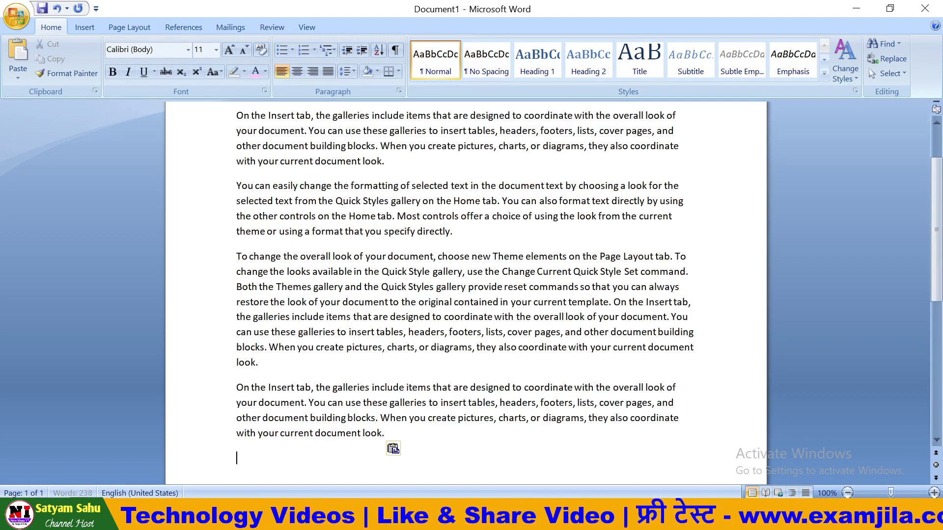
{"action": "type", "text": "On the Insert tab, the galleries include items that are designed to coordinate with the overall look of your document. You can use these galleries to insert tables, headers, footers, lists, cover pages, and other document building blocks. When you create pictures, charts, or diagrams, they also coordinate with your current document look."}
{"action": "type", "text": "On the Insert tab, the galleries include items that are designed to coordinate with the overall look of your document. You can use these galleries to insert tables, headers, footers, lists, cover pages, and other document building blocks. When you create pictures, charts, or diagrams, they also coordinate with your current document look."}
{"action": "type", "text": "On the Insert tab, the galleries include items that are designed to coordinate with the overall look of your document. You can use these galleries to insert tables, headers, footers, lists, cover pages, and other document building blocks. When you create pictures, charts, or diagrams, they also coordinate with your current document look."}
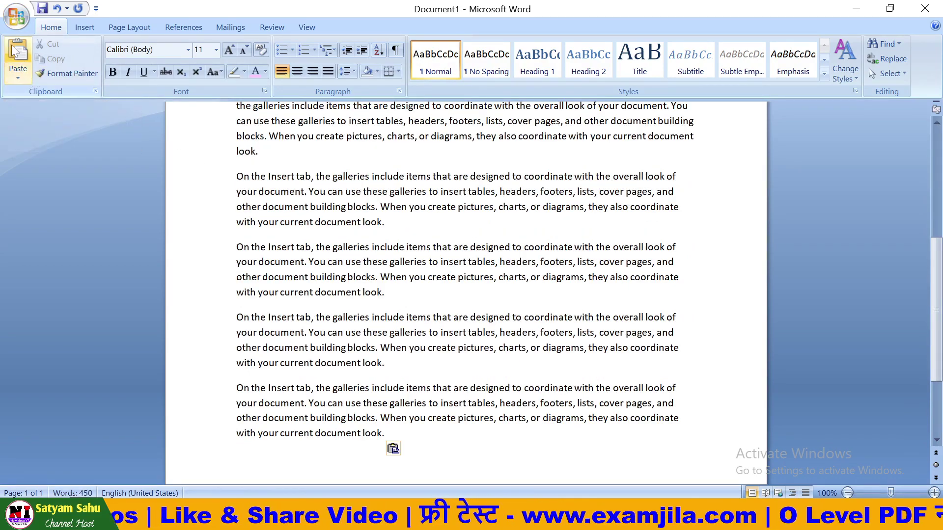
{"action": "left_click", "coordinate": [13, 51]}
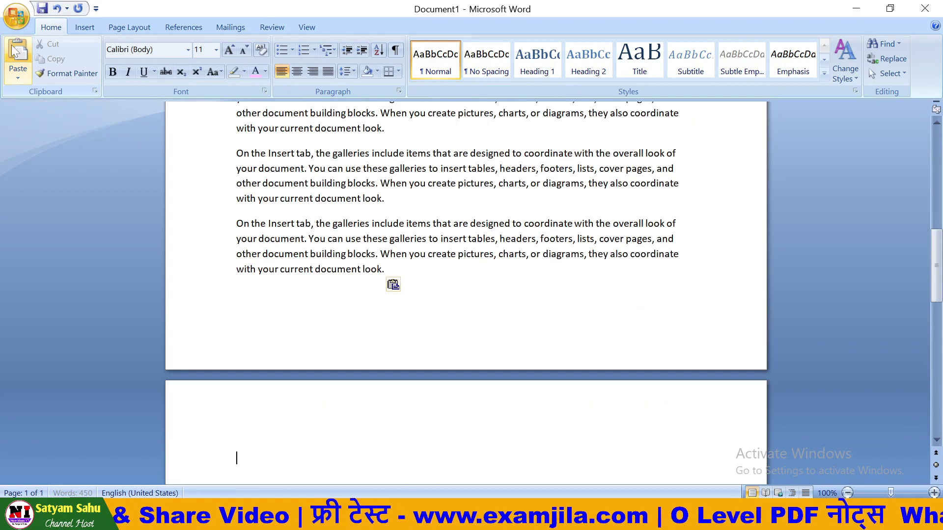
{"action": "left_click", "coordinate": [19, 71]}
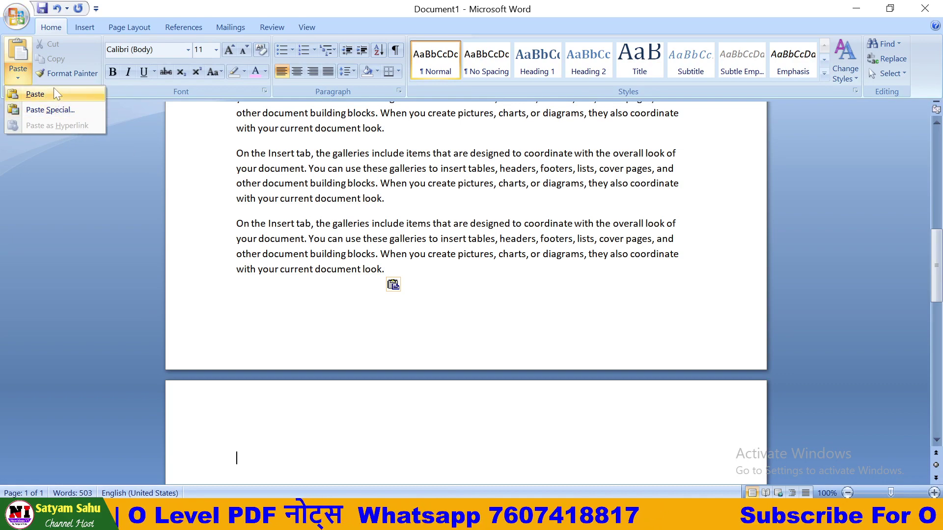
{"action": "key", "text": "Escape"}
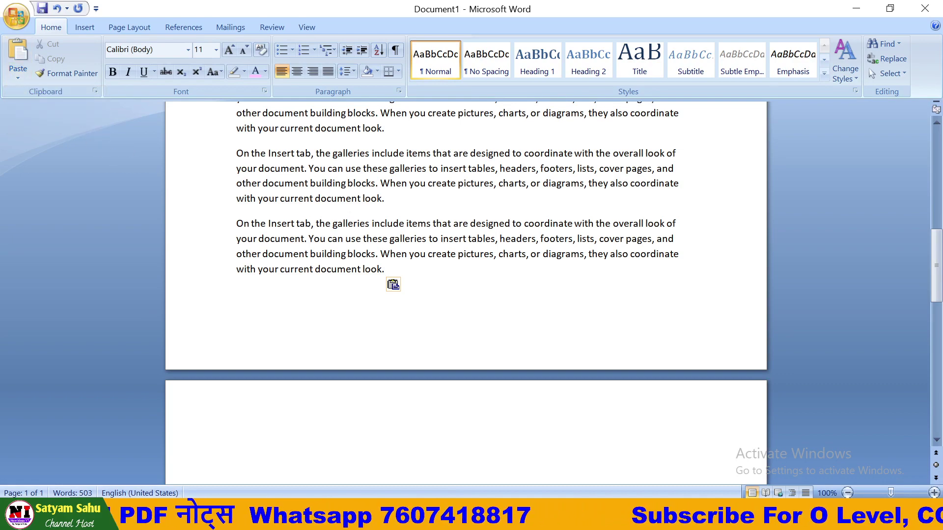
{"action": "scroll", "coordinate": [466, 246], "scroll_direction": "up", "scroll_amount": 1}
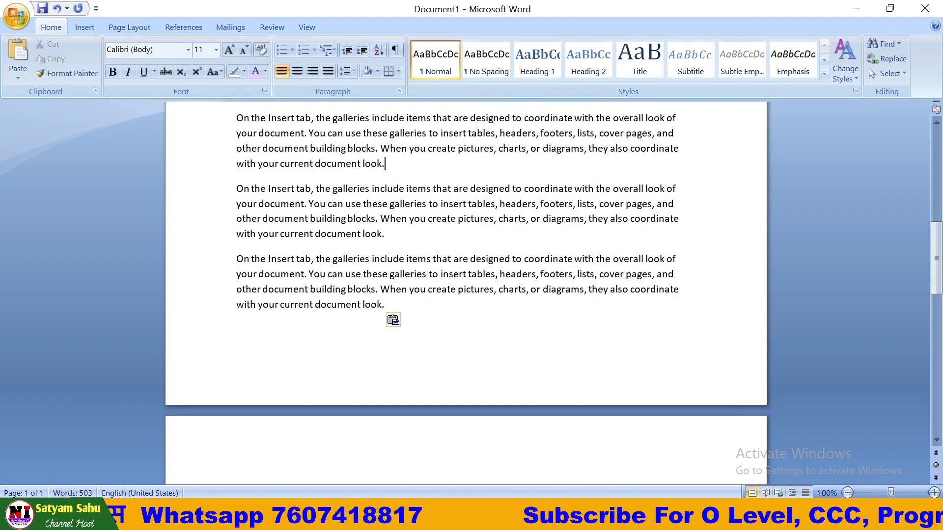
- Make the word 'look.' ending the top paragraph 20 pt and red
{"action": "left_click_drag", "start_coordinate": [385, 164], "coordinate": [362, 163]}
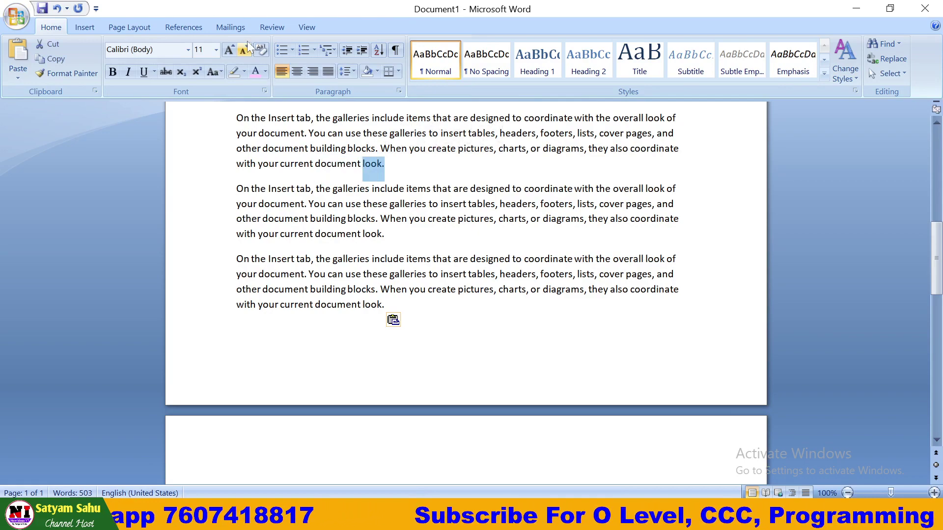
{"action": "left_click", "coordinate": [230, 46]}
{"action": "left_click", "coordinate": [231, 46]}
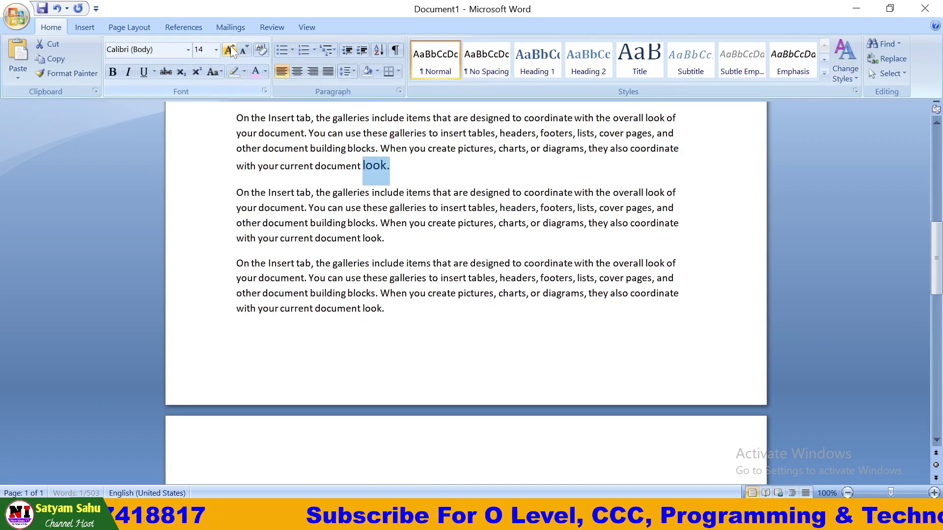
{"action": "left_click", "coordinate": [230, 46]}
{"action": "left_click", "coordinate": [230, 46]}
{"action": "left_click", "coordinate": [231, 46]}
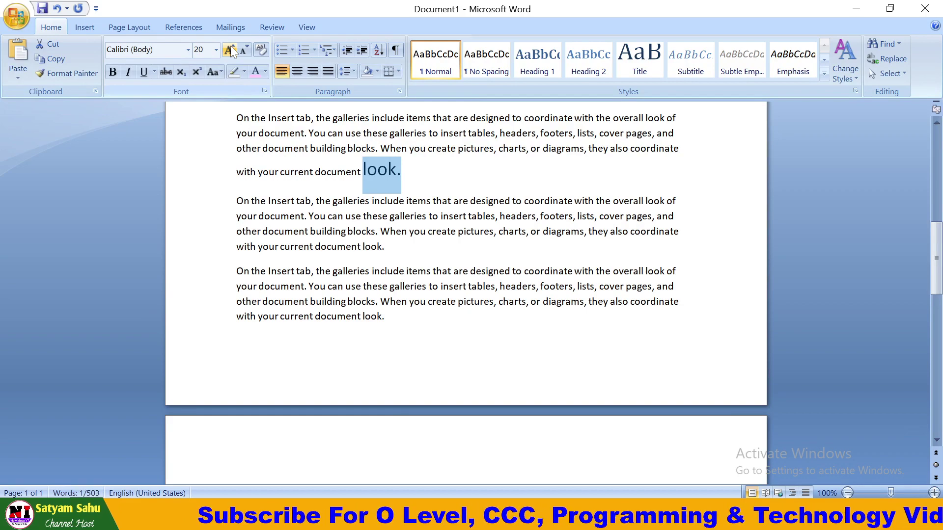
{"action": "left_click", "coordinate": [264, 71]}
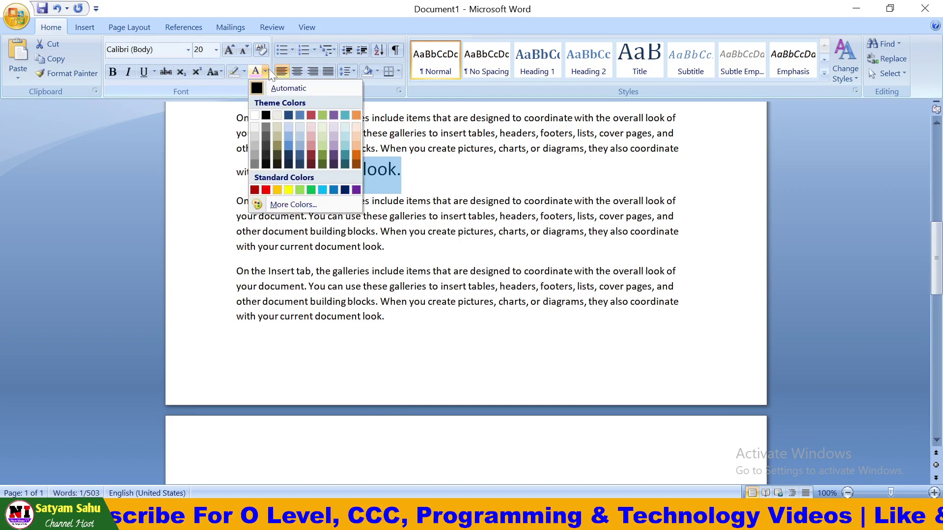
{"action": "left_click", "coordinate": [265, 190]}
- Copy the red 'look.' and paste it at the end of the last paragraph
{"action": "left_click", "coordinate": [401, 172]}
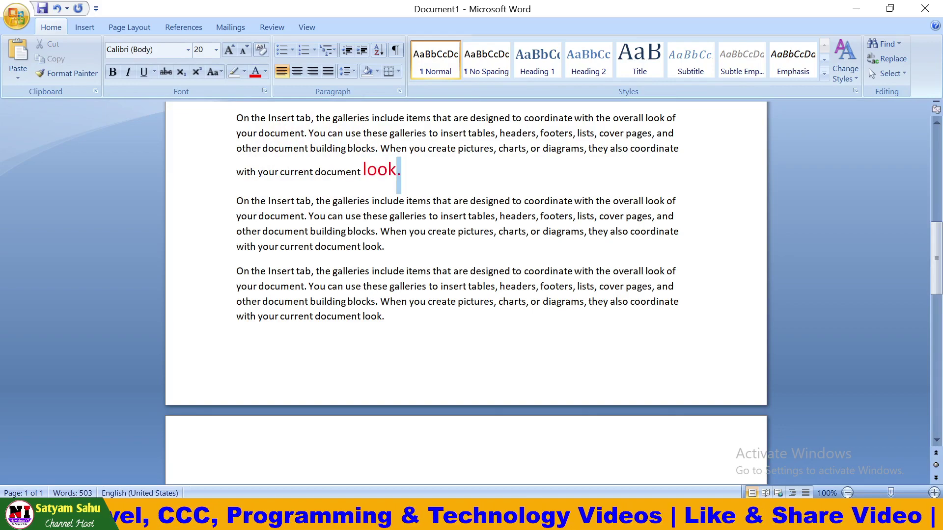
{"action": "left_click_drag", "start_coordinate": [402, 172], "coordinate": [369, 168]}
{"action": "key", "text": "ctrl+c"}
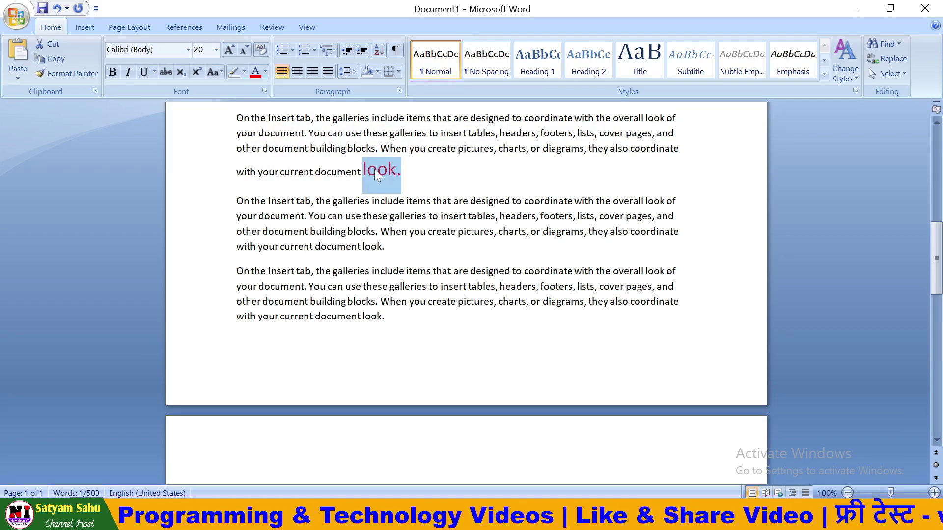
{"action": "key", "text": "ctrl+End"}
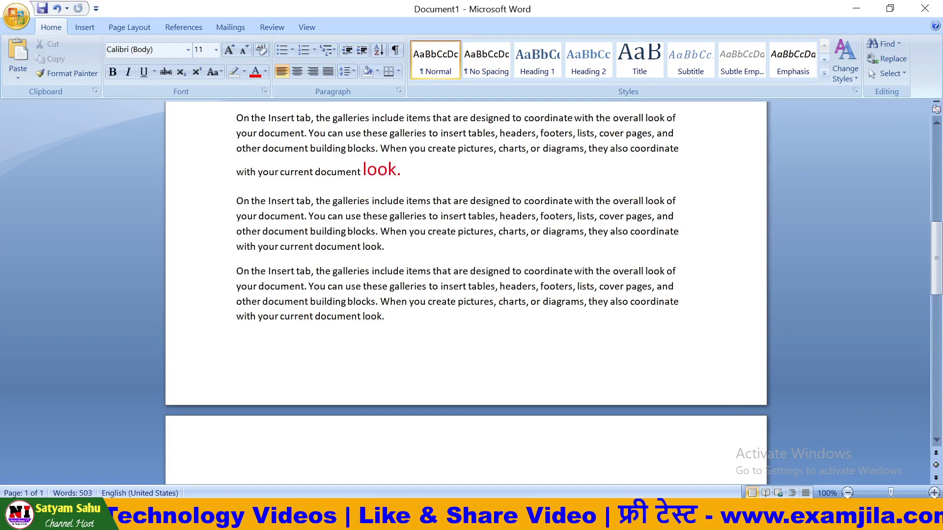
{"action": "key", "text": "ctrl+v"}
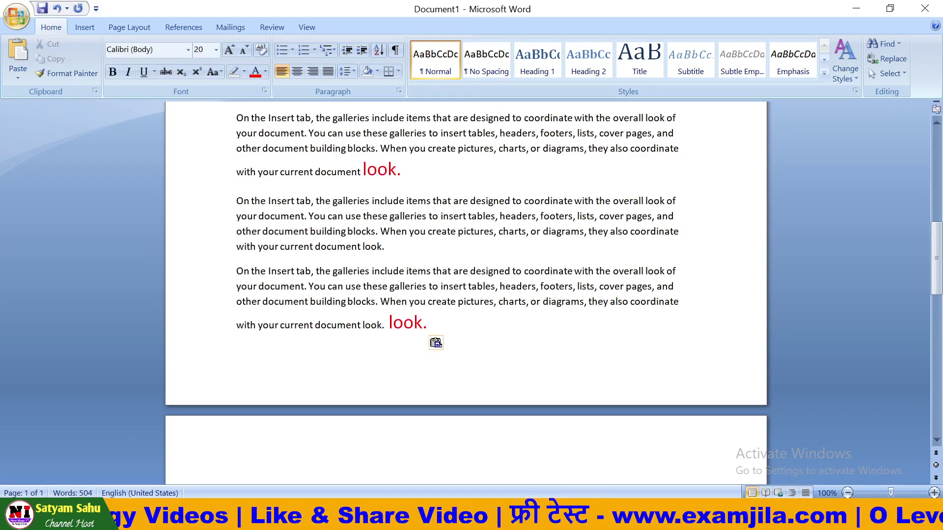
- Select the newly pasted red 'look.', then bring up Paste Special at the end of its line
{"action": "double_click", "coordinate": [382, 170]}
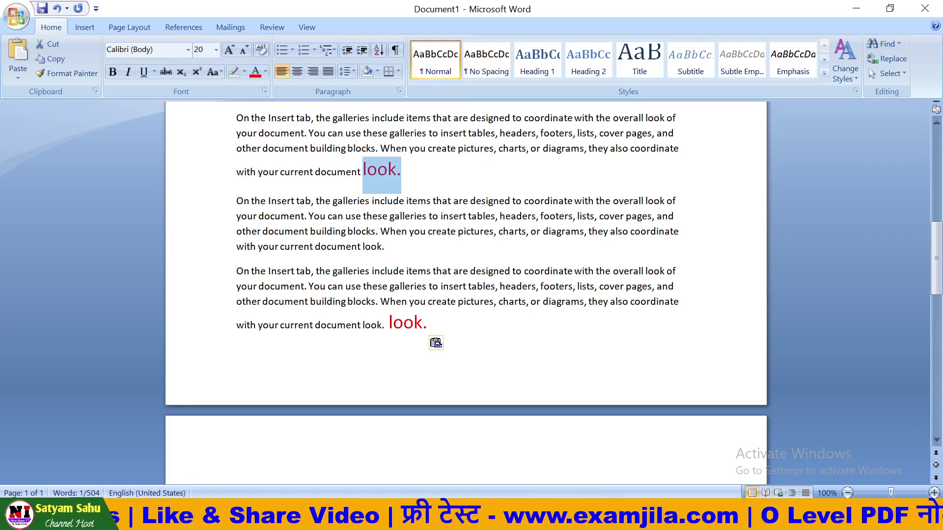
{"action": "double_click", "coordinate": [408, 322]}
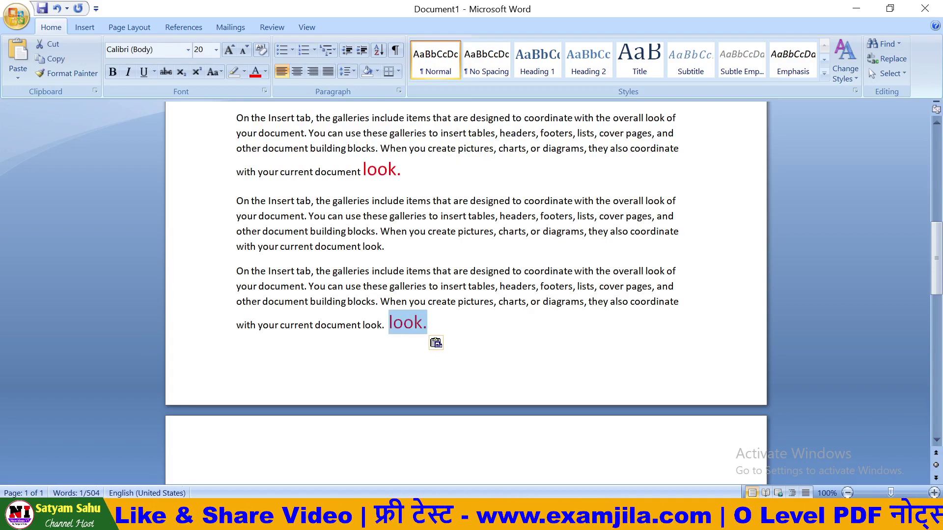
{"action": "left_click", "coordinate": [414, 323]}
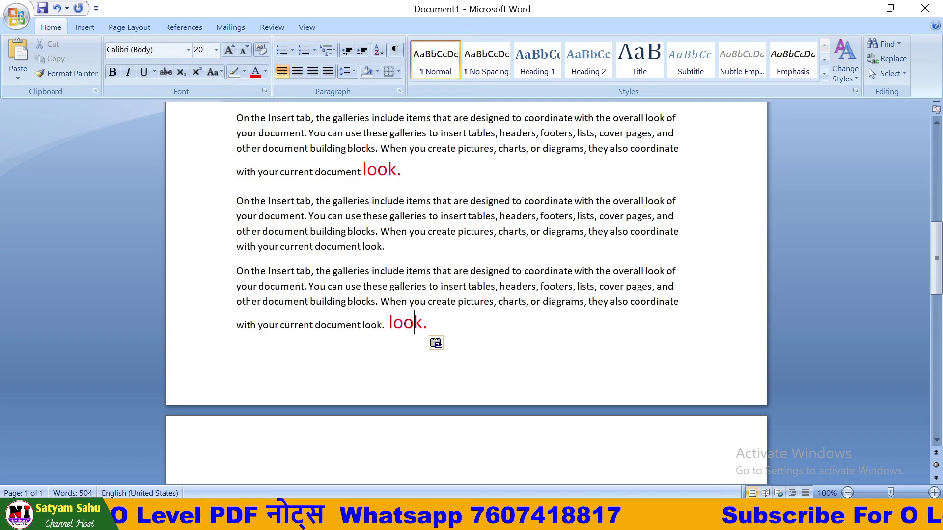
{"action": "key", "text": "Escape"}
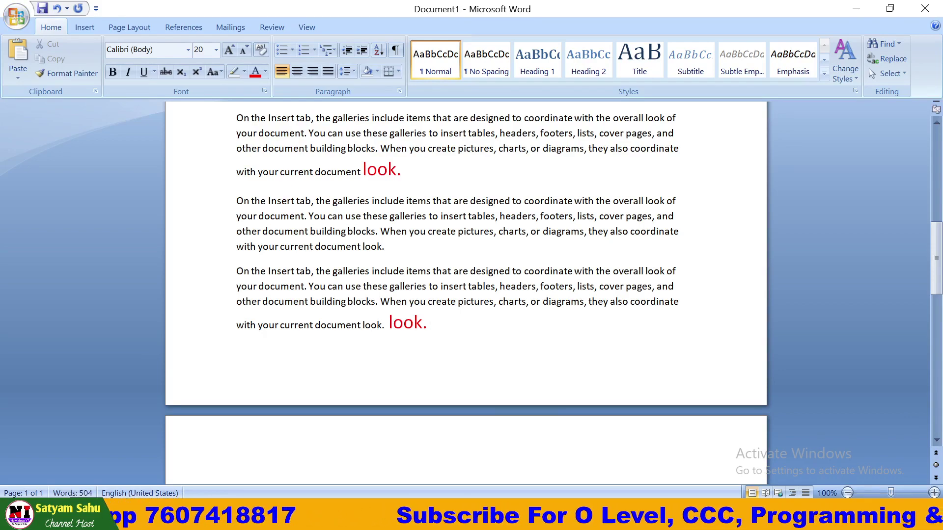
{"action": "key", "text": "ctrl+alt+v"}
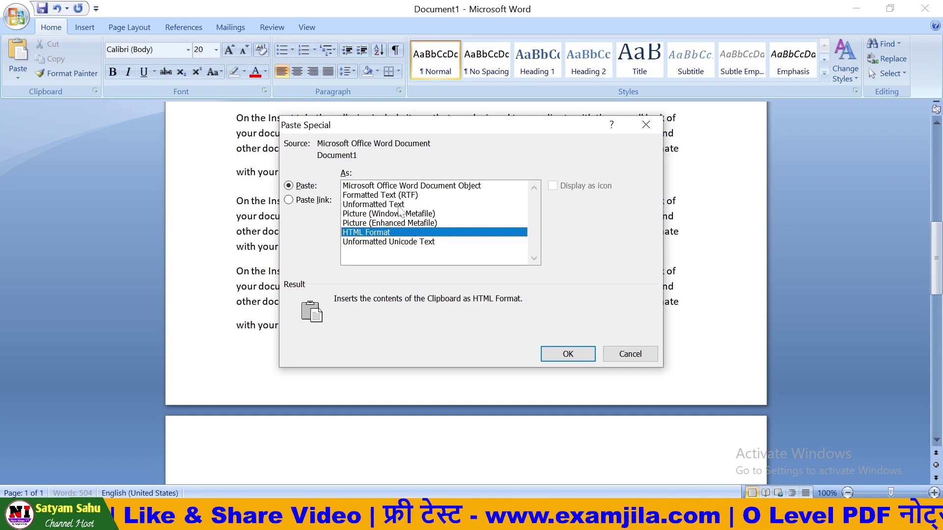
- Paste 'look.' as Unformatted Text after the red copy
{"action": "left_click", "coordinate": [387, 206]}
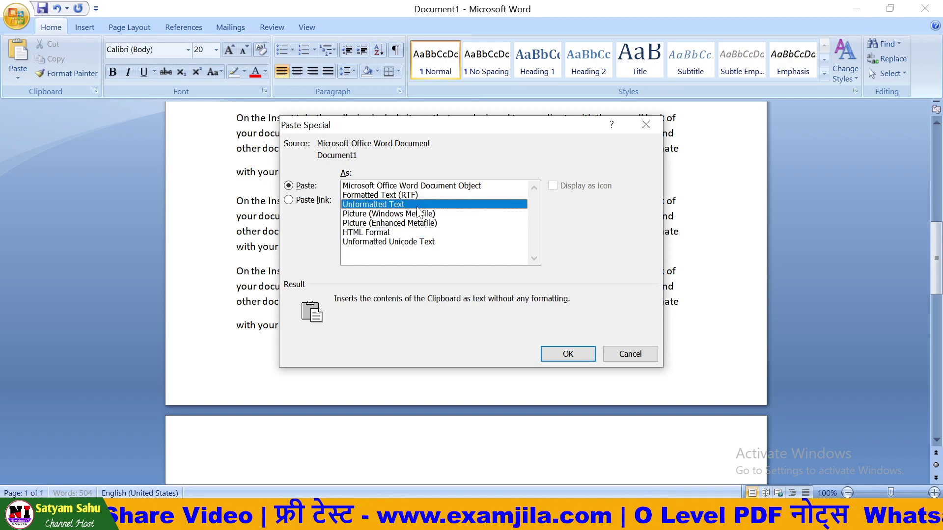
{"action": "left_click", "coordinate": [568, 354]}
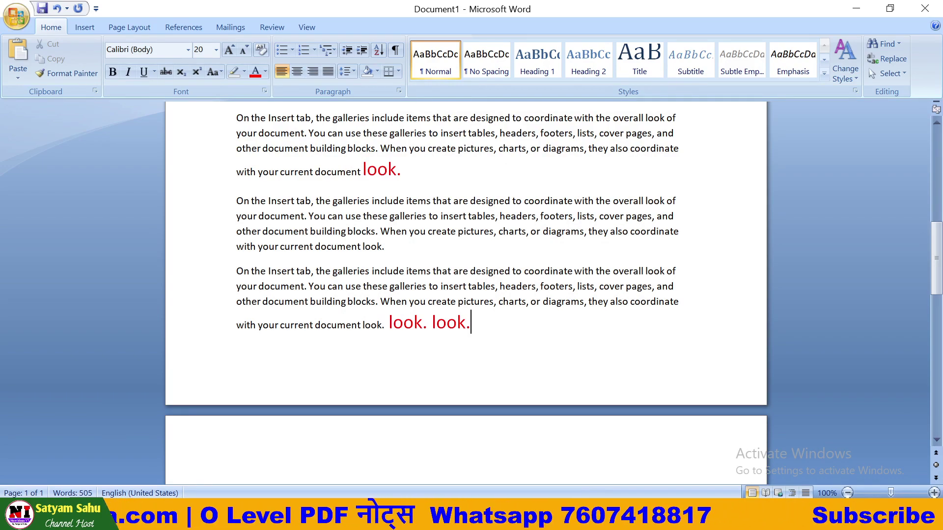
{"action": "right_click", "coordinate": [472, 332]}
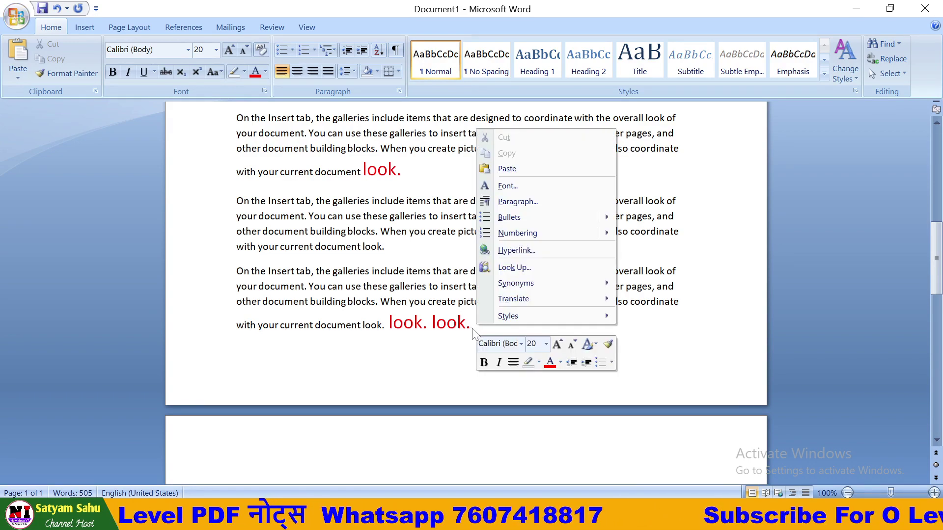
{"action": "key", "text": "Escape"}
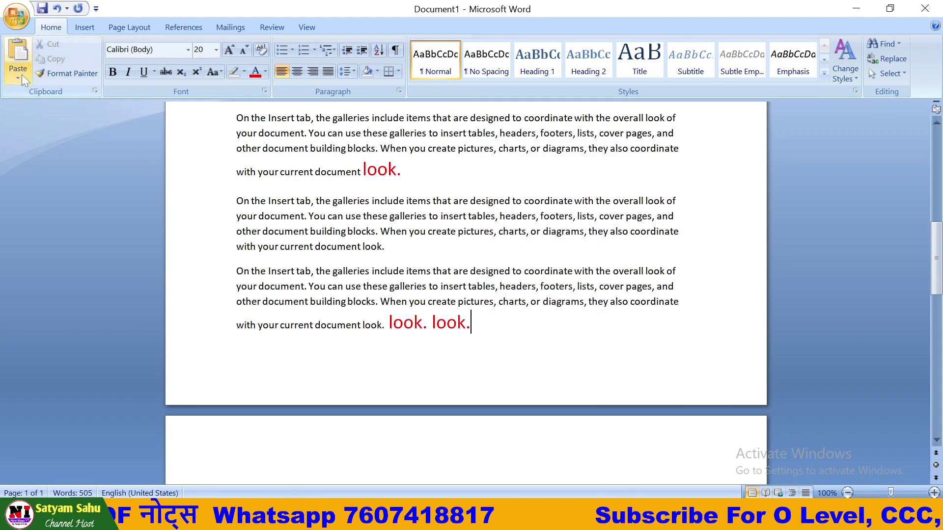
- Paste 'look.' again as a Picture (Enhanced Metafile) on a new line
{"action": "left_click", "coordinate": [18, 77]}
{"action": "left_click", "coordinate": [42, 104]}
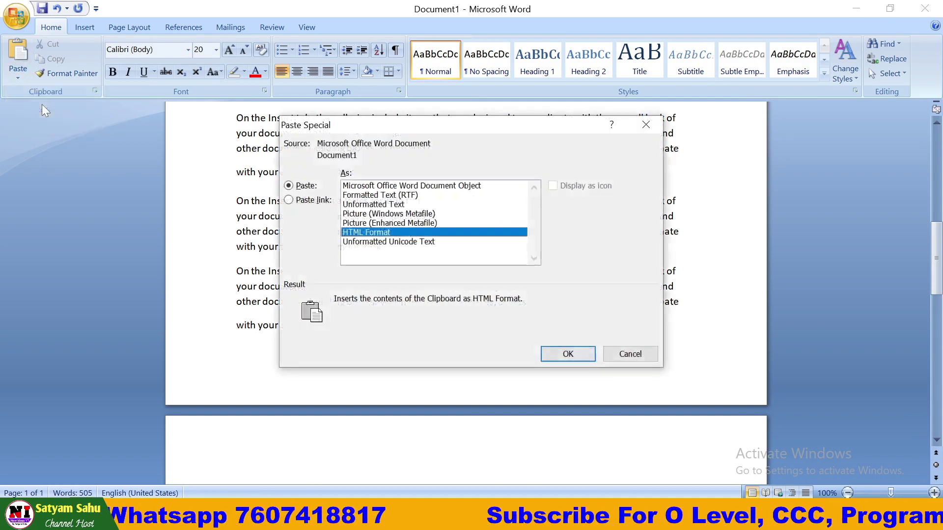
{"action": "left_click", "coordinate": [379, 223]}
{"action": "left_click", "coordinate": [568, 354]}
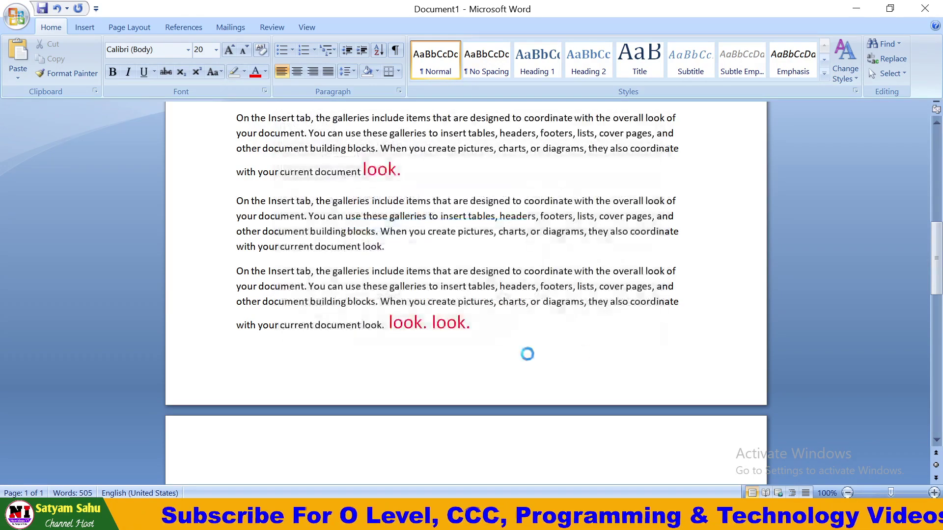
{"action": "scroll", "coordinate": [274, 392], "scroll_direction": "down", "scroll_amount": 1}
{"action": "scroll", "coordinate": [274, 392], "scroll_direction": "down", "scroll_amount": 1}
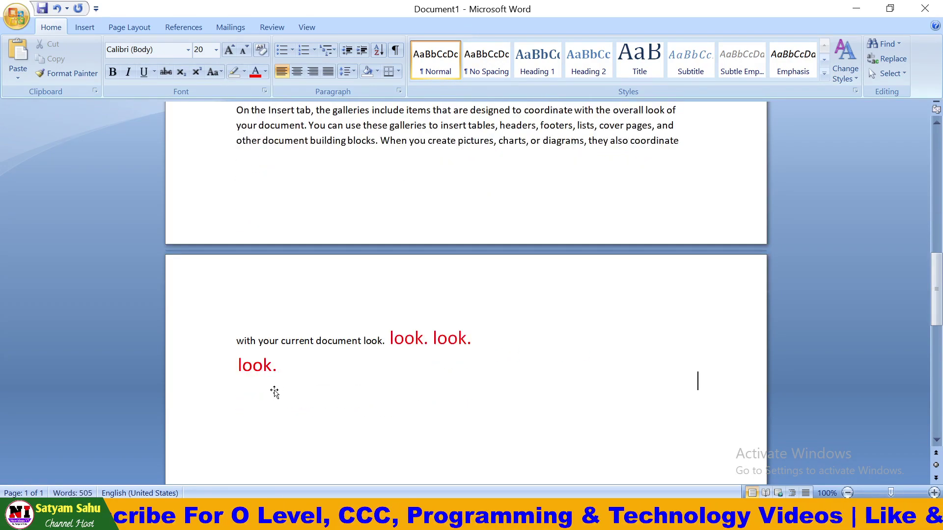
{"action": "left_click", "coordinate": [274, 389]}
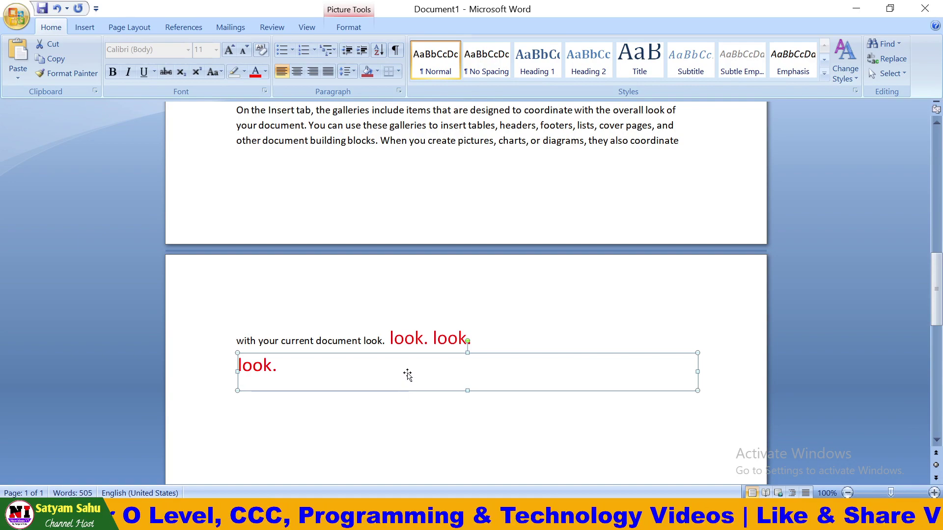
{"action": "mouse_move", "coordinate": [366, 386]}
{"action": "left_mouse_down"}
{"action": "mouse_move", "coordinate": [272, 371]}
{"action": "mouse_move", "coordinate": [490, 374]}
{"action": "left_mouse_up"}
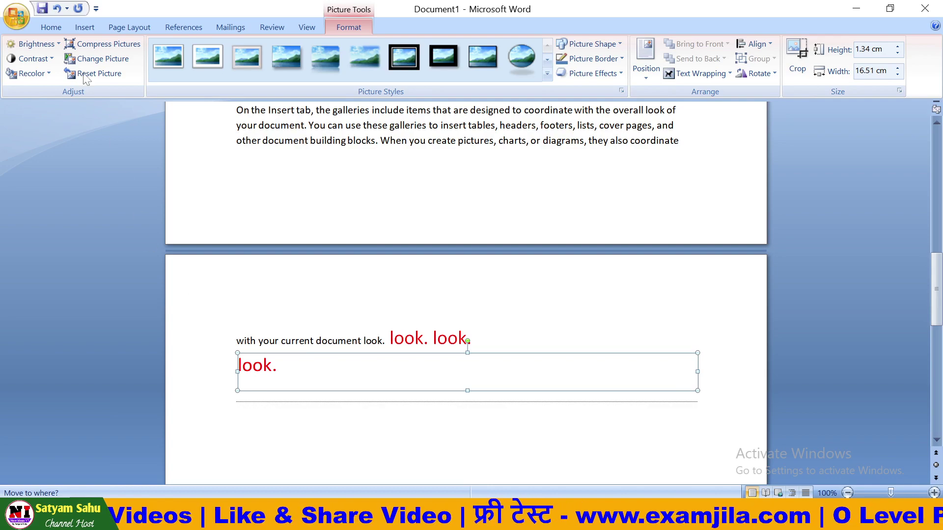
{"action": "left_click", "coordinate": [49, 25]}
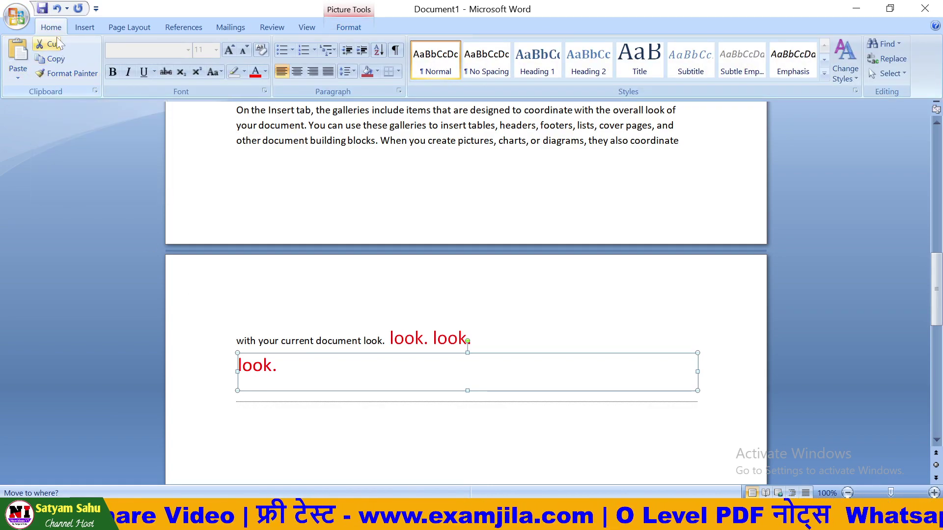
- Select the final sentence about pictures, charts and diagrams in the page-one paragraph
{"action": "scroll", "coordinate": [502, 231], "scroll_direction": "up", "scroll_amount": 1}
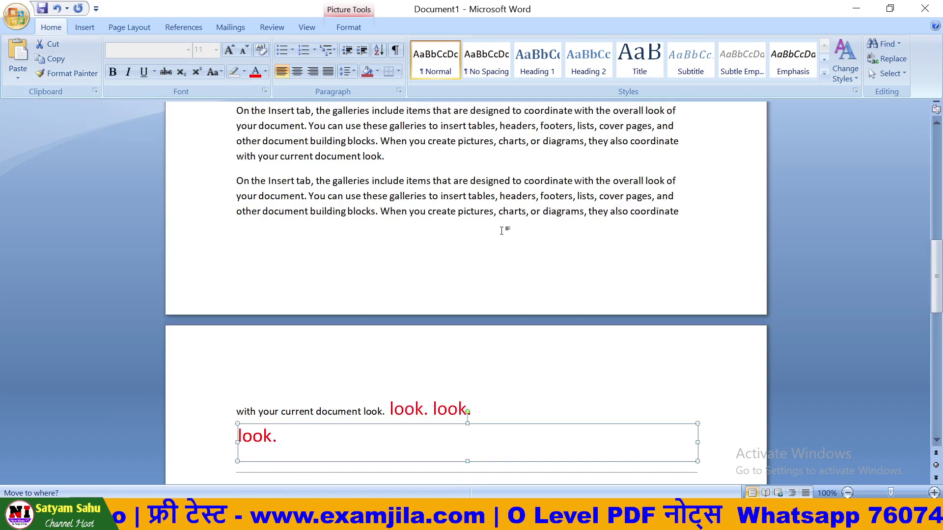
{"action": "left_click_drag", "start_coordinate": [384, 156], "coordinate": [380, 141]}
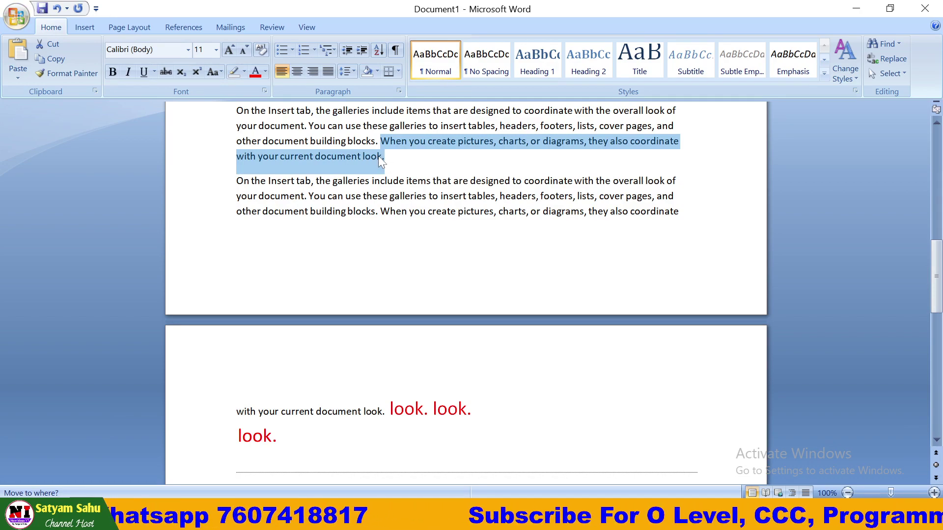
- Cut the pictures-and-charts sentence and paste it after 'coordinate' in the next paragraph
{"action": "key", "text": "ctrl+x"}
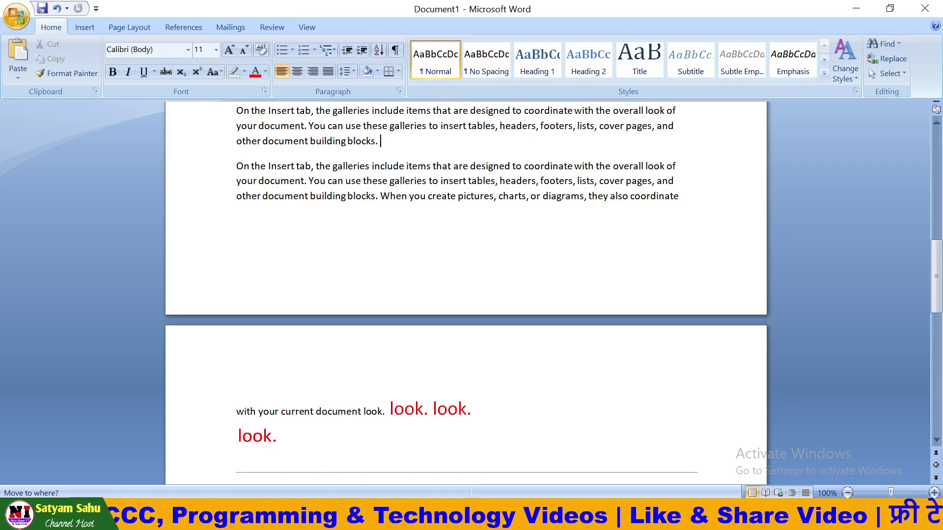
{"action": "left_click", "coordinate": [680, 196]}
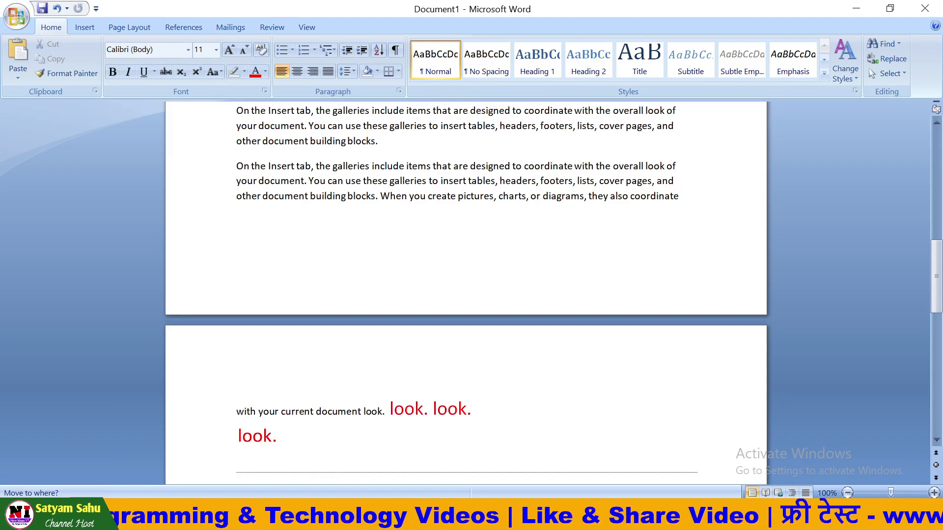
{"action": "key", "text": "Return"}
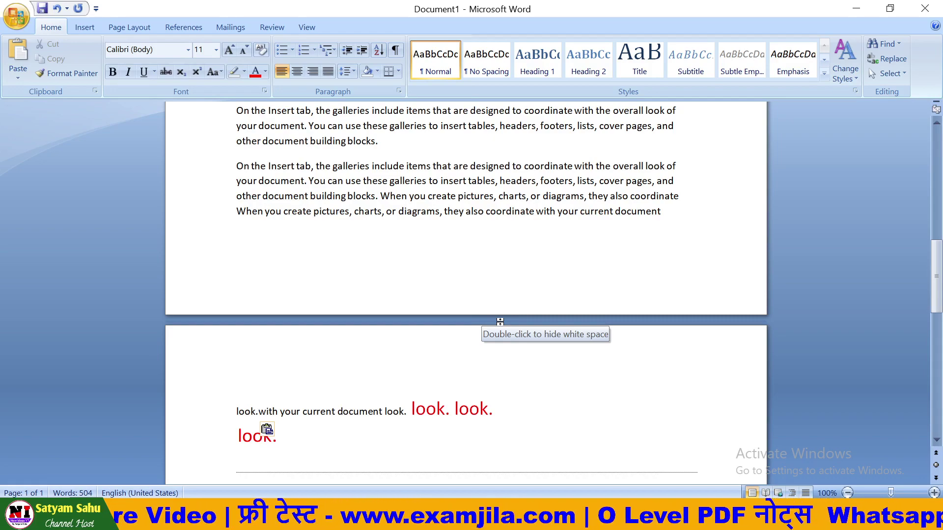
{"action": "scroll", "coordinate": [466, 295], "scroll_direction": "up", "scroll_amount": 2}
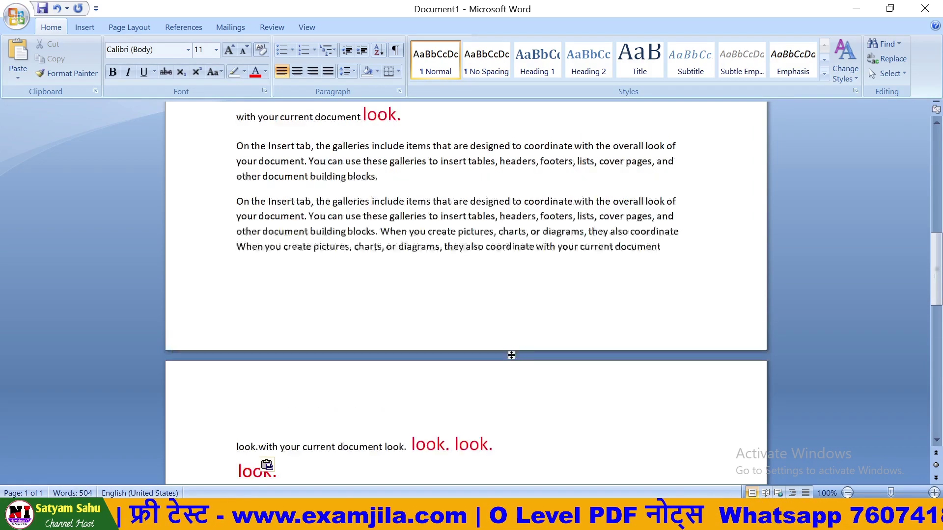
{"action": "scroll", "coordinate": [466, 294], "scroll_direction": "up", "scroll_amount": 3}
{"action": "scroll", "coordinate": [466, 294], "scroll_direction": "up", "scroll_amount": 1}
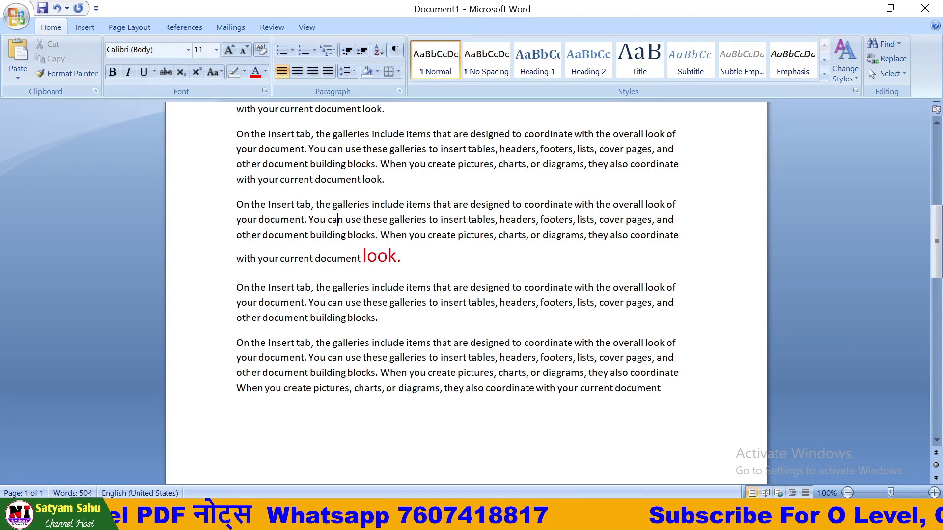
- Select the words 'On the Insert tab,' and colour them green
{"action": "left_click", "coordinate": [66, 73]}
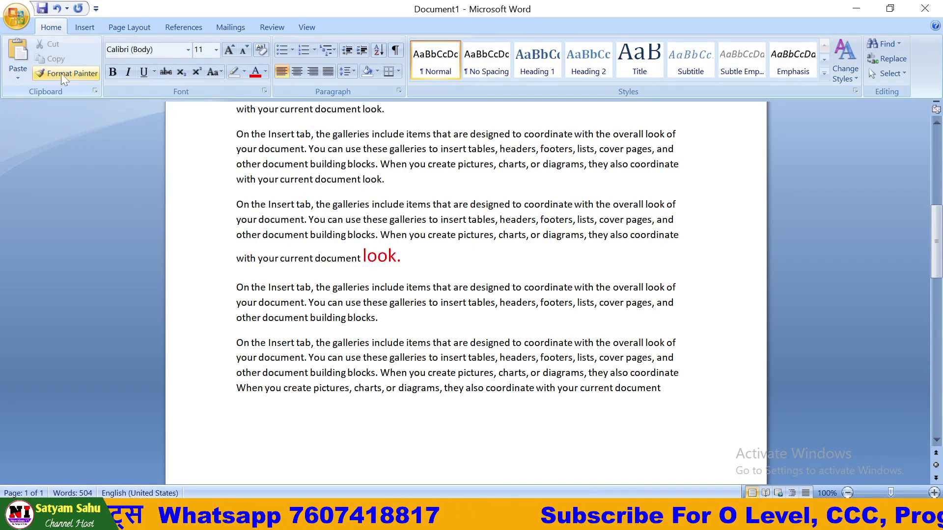
{"action": "left_click", "coordinate": [333, 217]}
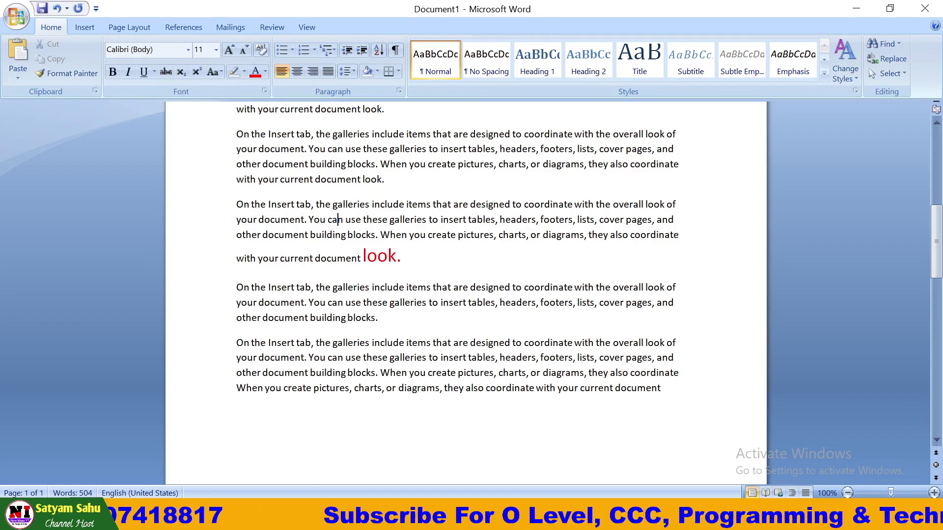
{"action": "scroll", "coordinate": [466, 294], "scroll_direction": "up", "scroll_amount": 2}
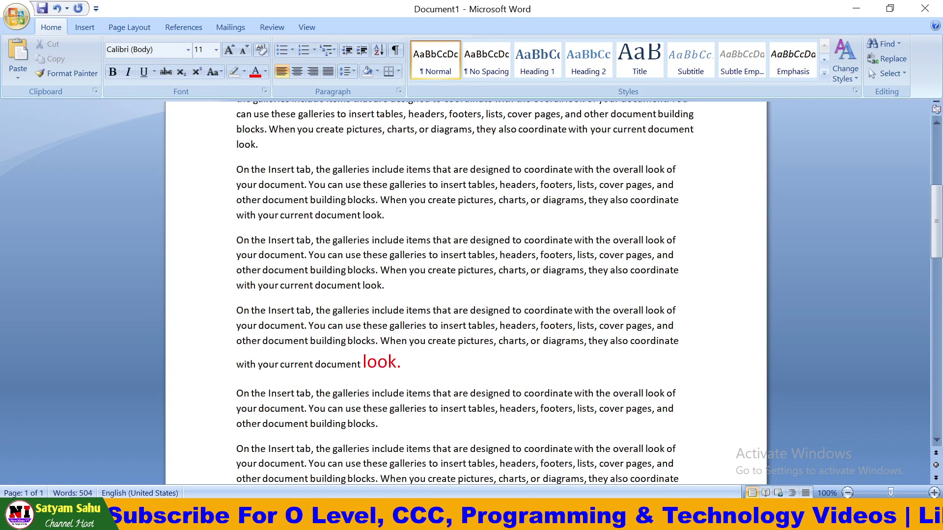
{"action": "mouse_move", "coordinate": [236, 169]}
{"action": "left_mouse_down"}
{"action": "mouse_move", "coordinate": [326, 185]}
{"action": "mouse_move", "coordinate": [312, 172]}
{"action": "left_mouse_up"}
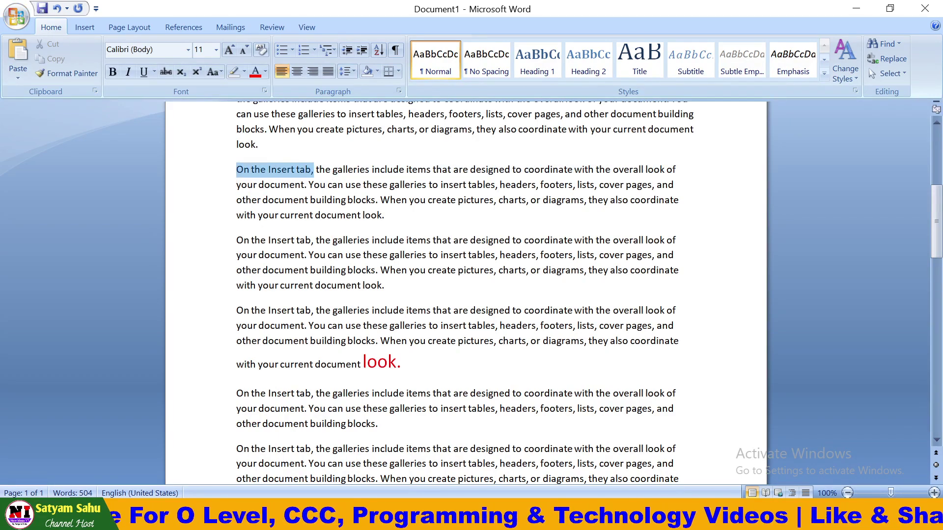
{"action": "left_click", "coordinate": [265, 71]}
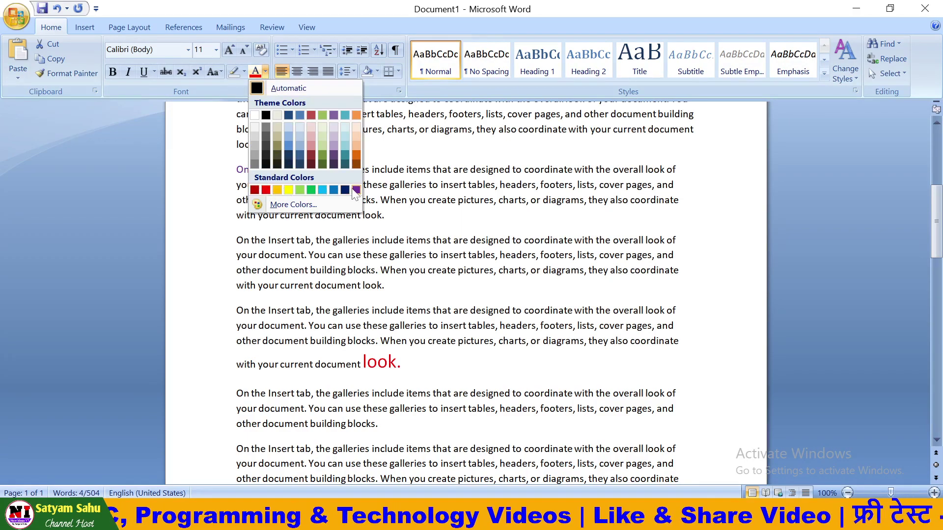
{"action": "left_click", "coordinate": [311, 189]}
- Make 'On the Insert tab,' bold, underlined and 20 pt
{"action": "left_click", "coordinate": [112, 72]}
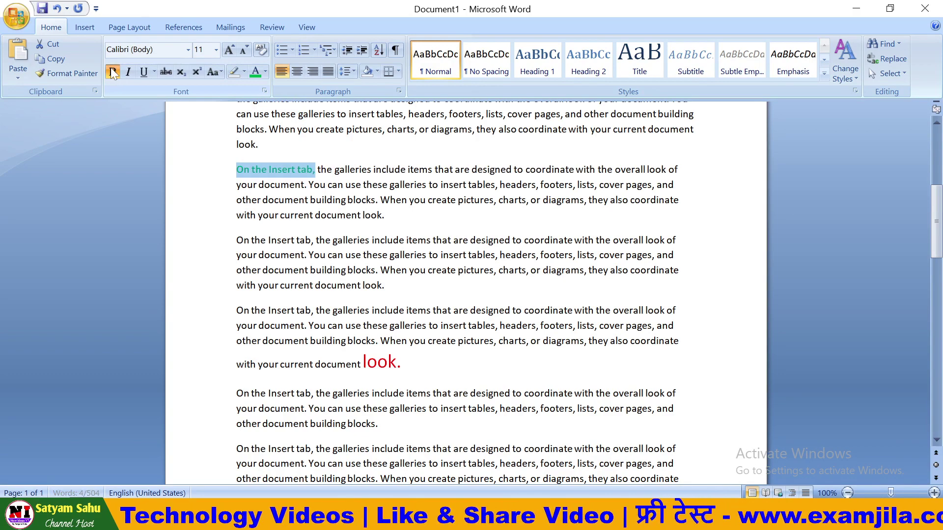
{"action": "left_click", "coordinate": [143, 72]}
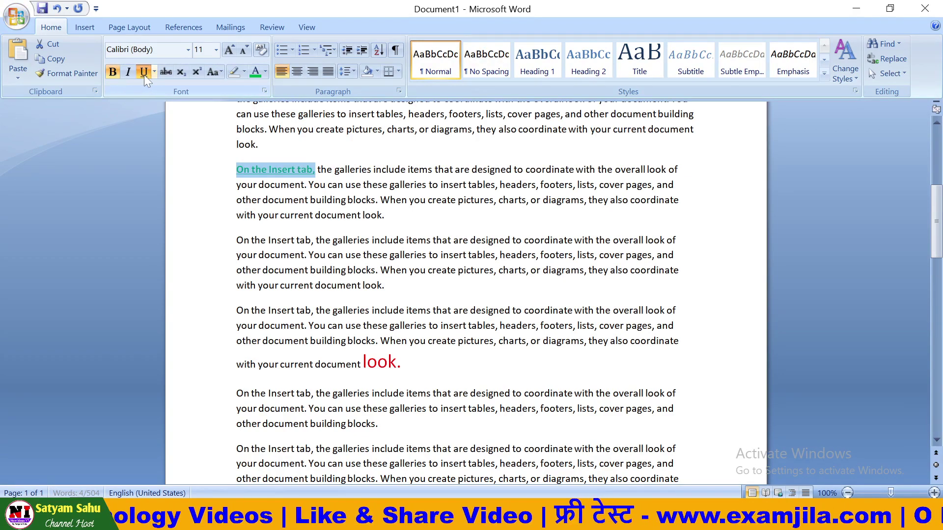
{"action": "left_click", "coordinate": [216, 50]}
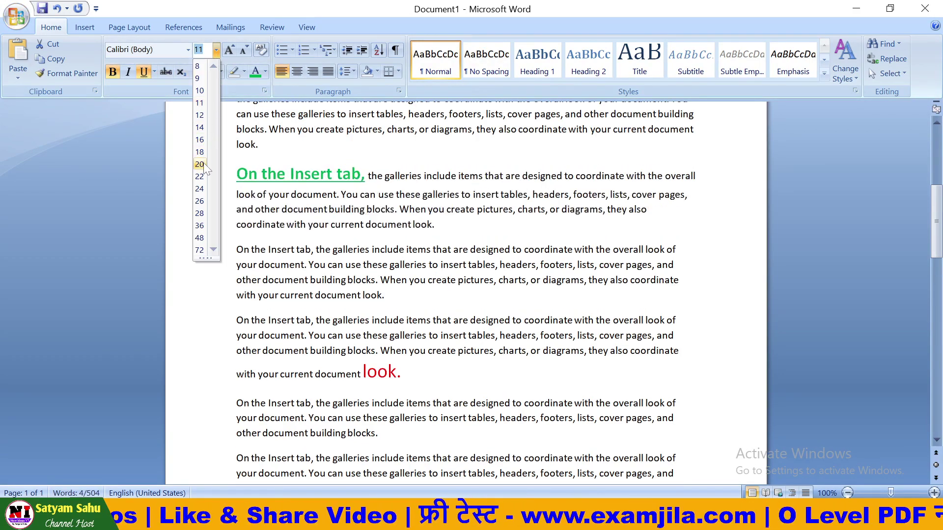
{"action": "left_click", "coordinate": [199, 177]}
{"action": "left_click", "coordinate": [434, 228]}
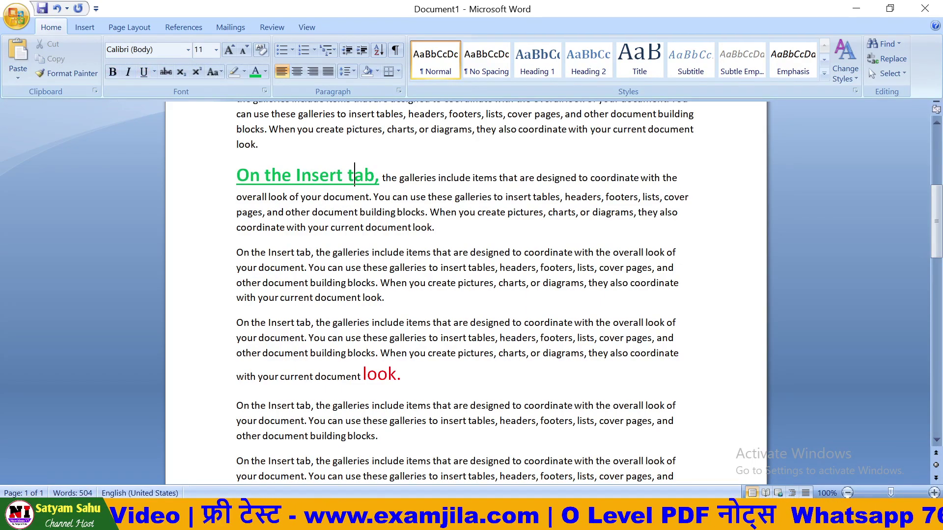
{"action": "left_click", "coordinate": [354, 175]}
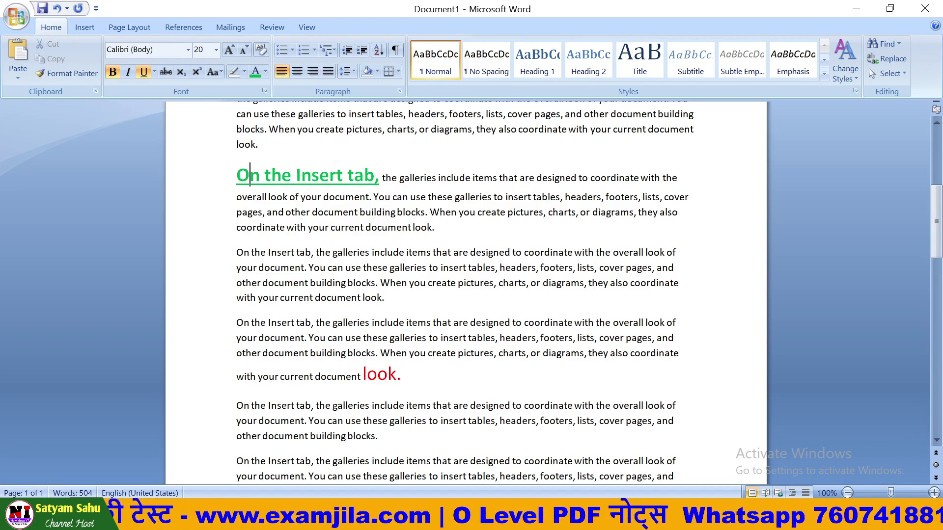
{"action": "left_click_drag", "start_coordinate": [250, 175], "coordinate": [347, 176]}
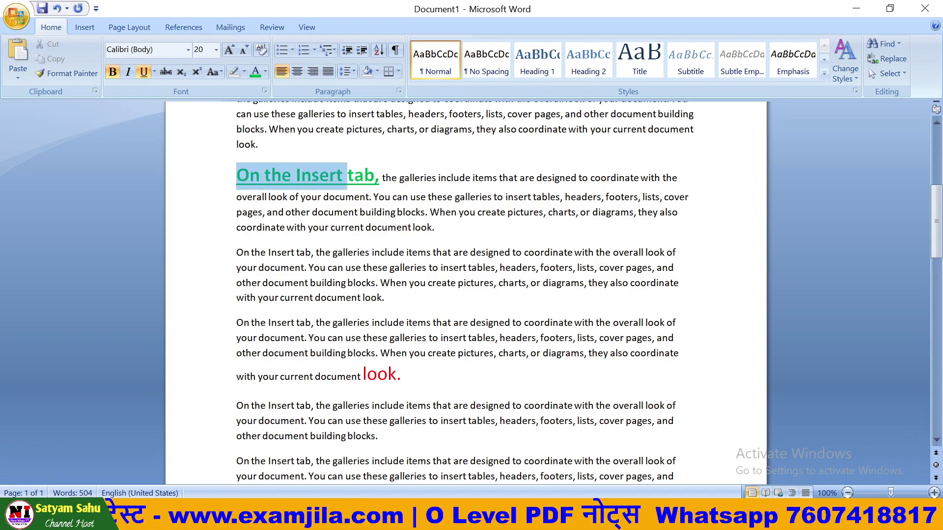
{"action": "left_click", "coordinate": [318, 176]}
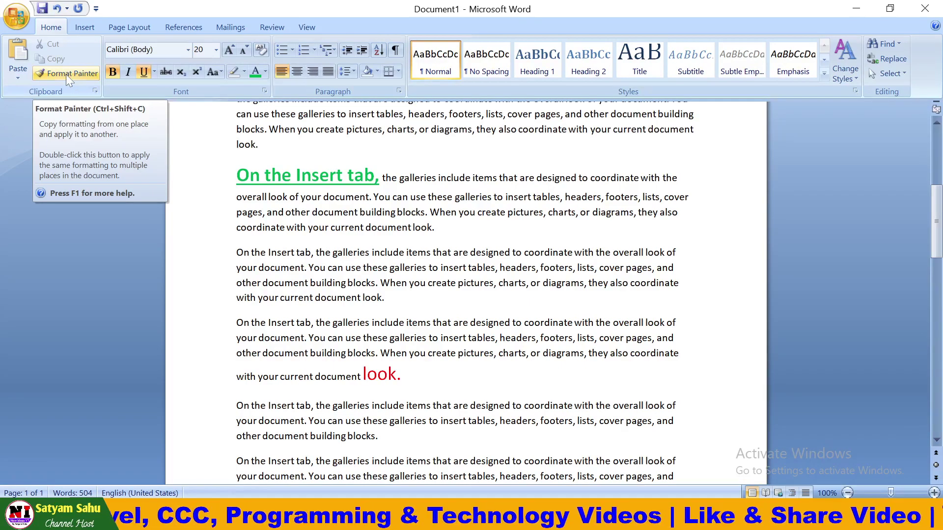
- Copy the green heading's formatting onto 'that are designed to coordinate' with Format Painter
{"action": "left_click", "coordinate": [66, 75]}
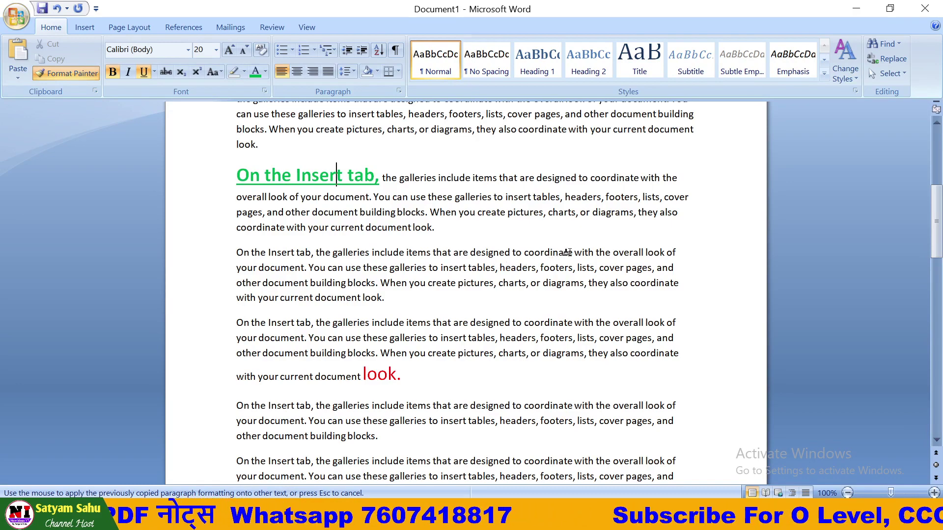
{"action": "left_click_drag", "start_coordinate": [573, 252], "coordinate": [441, 253]}
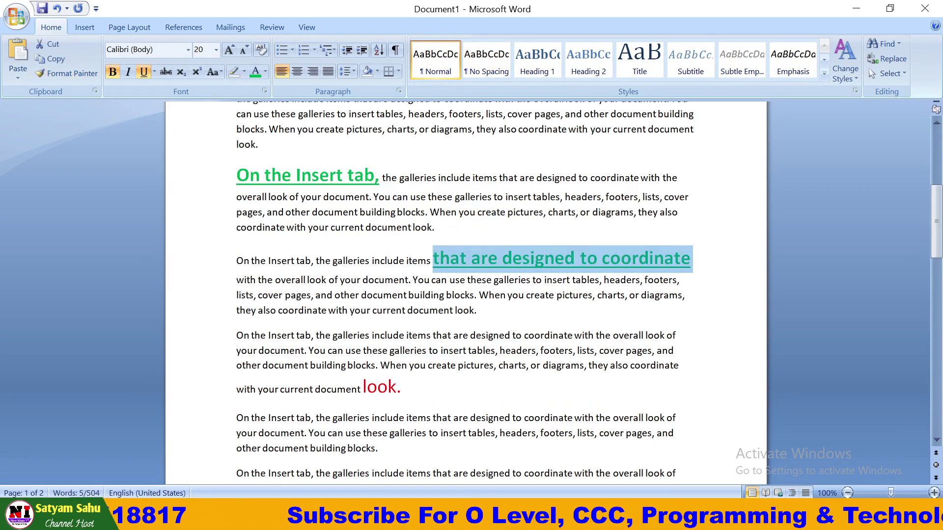
{"action": "left_click", "coordinate": [329, 175]}
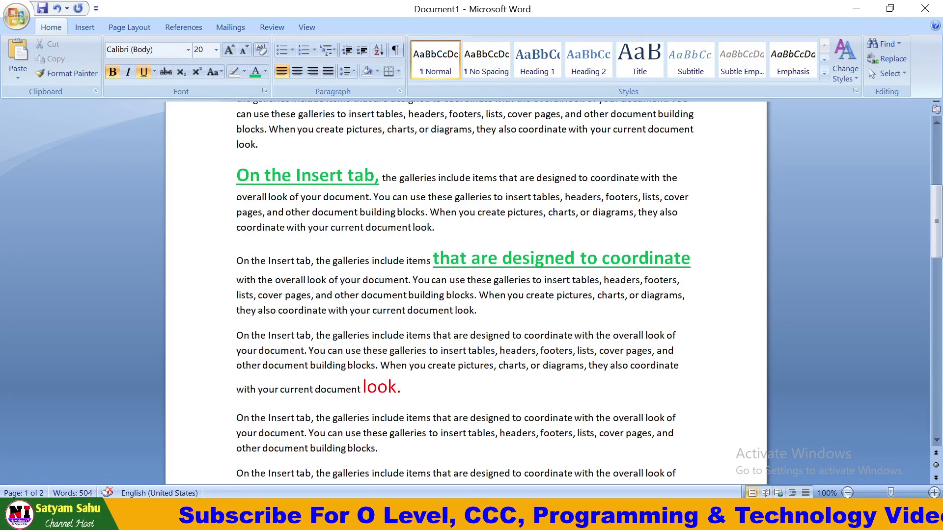
{"action": "left_click", "coordinate": [544, 258]}
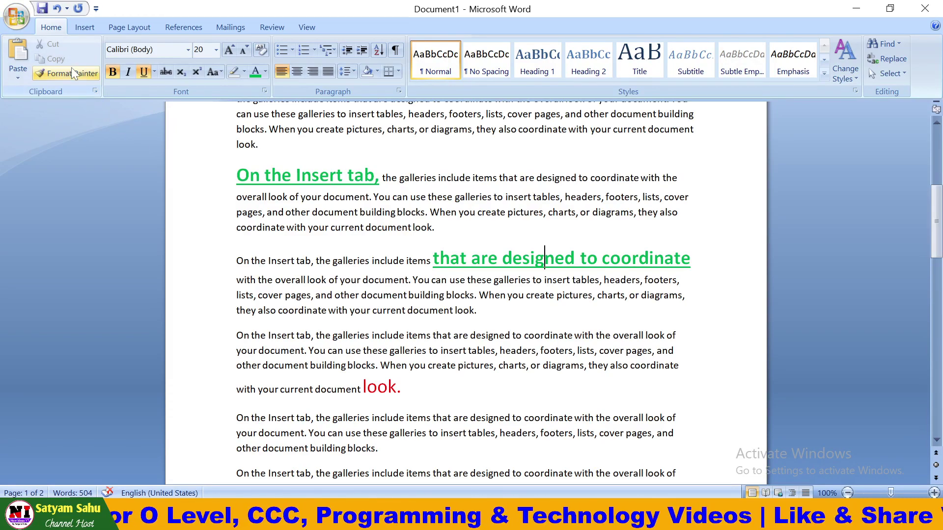
- Begin selecting the last lines of the paragraph above
{"action": "left_click", "coordinate": [288, 260]}
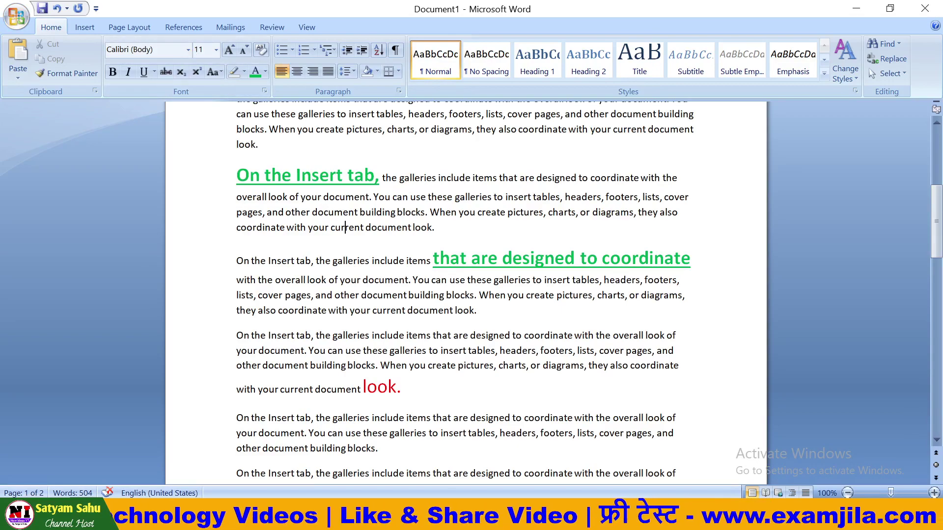
{"action": "scroll", "coordinate": [464, 293], "scroll_direction": "up", "scroll_amount": 3}
{"action": "key", "text": "shift+Down"}
{"action": "key", "text": "shift+Down"}
- Set the 'To change the overall look…' paragraph to Algerian, 22 pt
{"action": "key", "text": "shift+Up"}
{"action": "key", "text": "shift+Up"}
{"action": "key", "text": "shift+Up"}
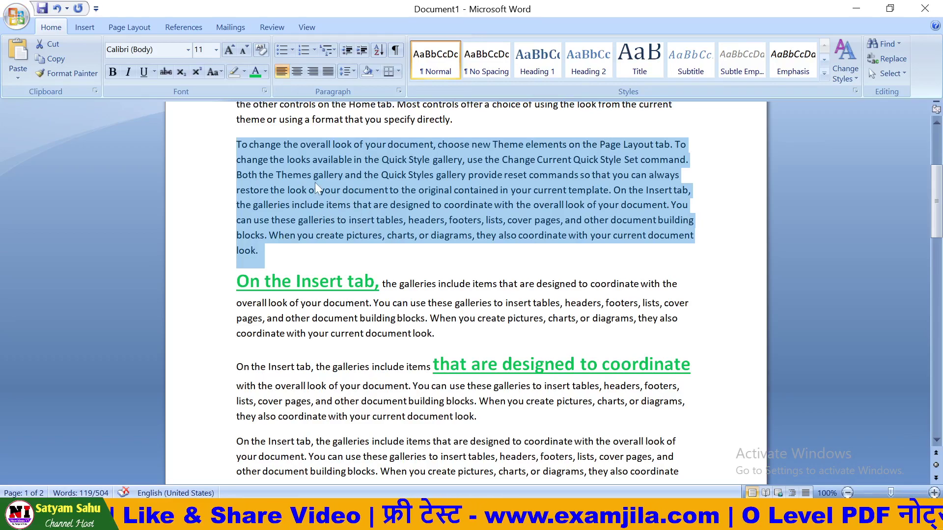
{"action": "left_click", "coordinate": [187, 49]}
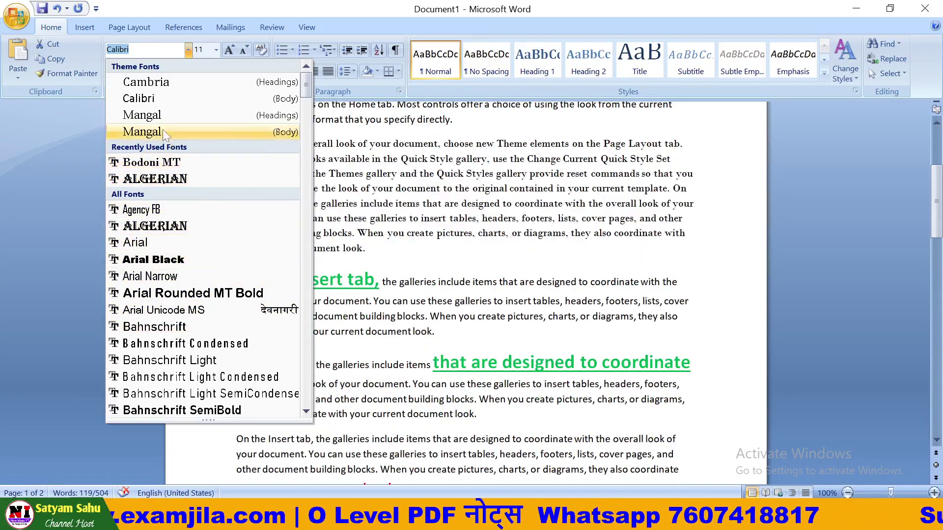
{"action": "left_click", "coordinate": [188, 179]}
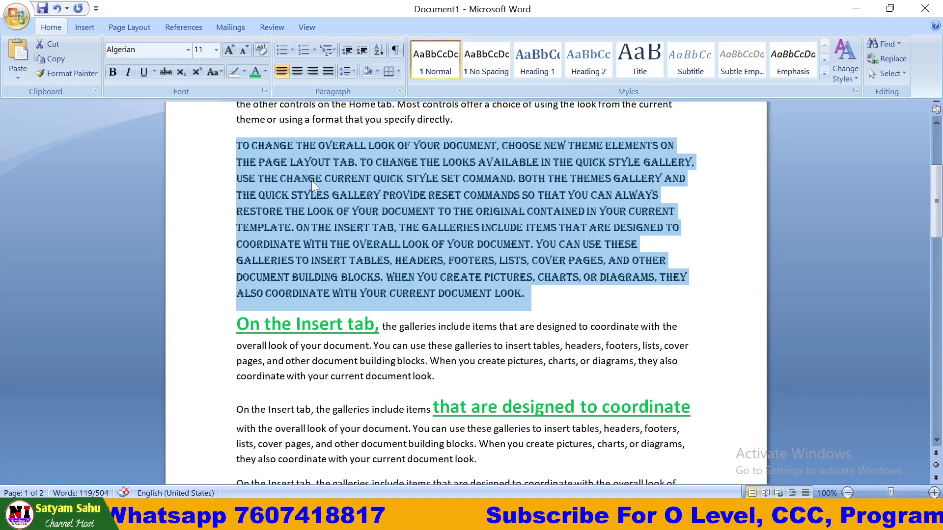
{"action": "left_click", "coordinate": [216, 51]}
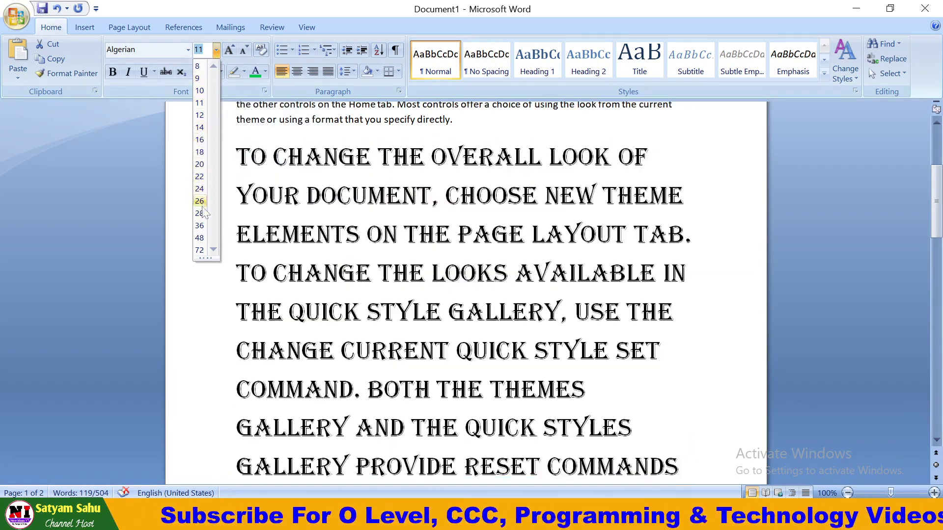
{"action": "left_click", "coordinate": [202, 176]}
{"action": "left_click", "coordinate": [313, 219]}
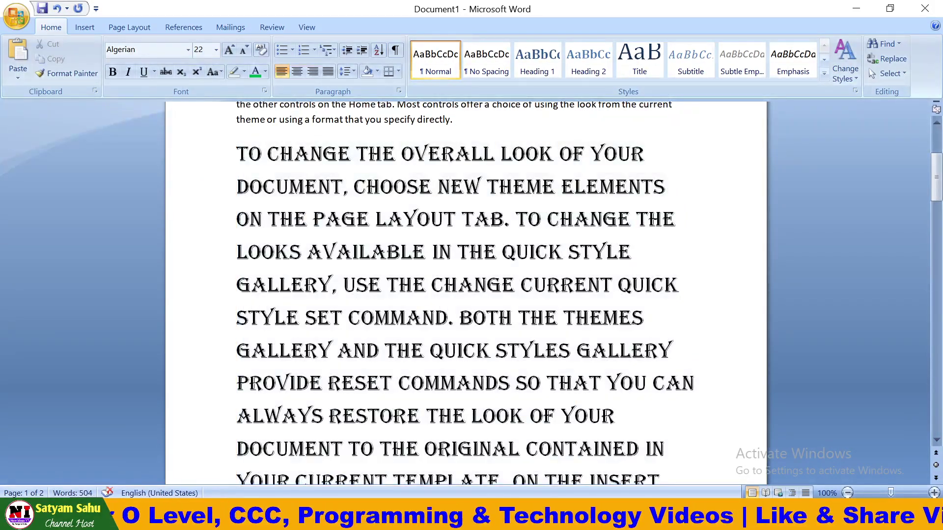
- Grow the selected opening sentences to 48 pt, then shrink them back to 20 pt
{"action": "mouse_move", "coordinate": [236, 154]}
{"action": "left_mouse_down"}
{"action": "mouse_move", "coordinate": [256, 186]}
{"action": "mouse_move", "coordinate": [448, 318]}
{"action": "left_mouse_up"}
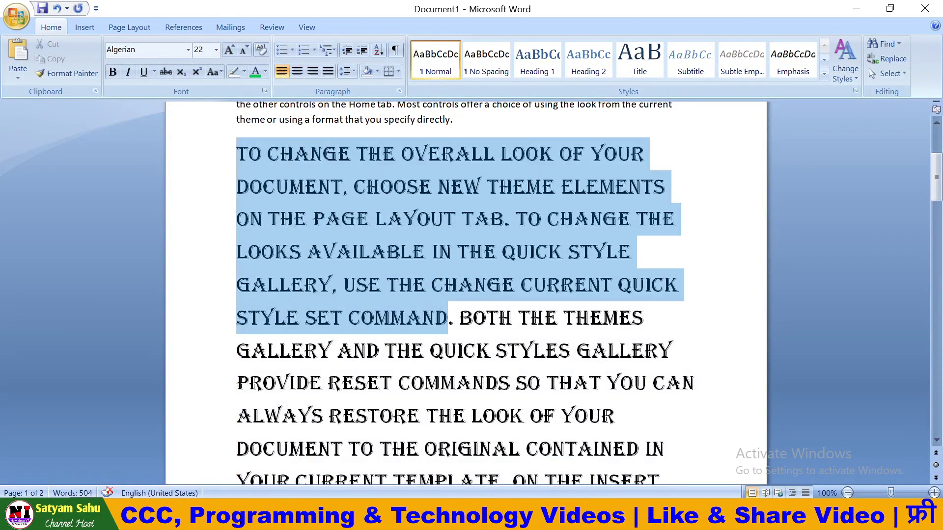
{"action": "left_click", "coordinate": [231, 48]}
{"action": "left_click", "coordinate": [231, 48]}
{"action": "left_click", "coordinate": [231, 49]}
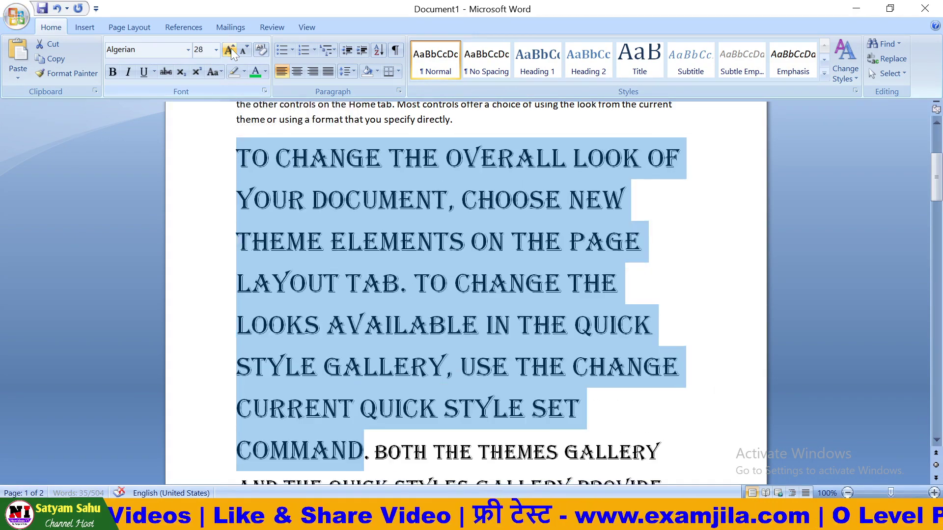
{"action": "left_click", "coordinate": [231, 48]}
{"action": "left_click", "coordinate": [231, 48]}
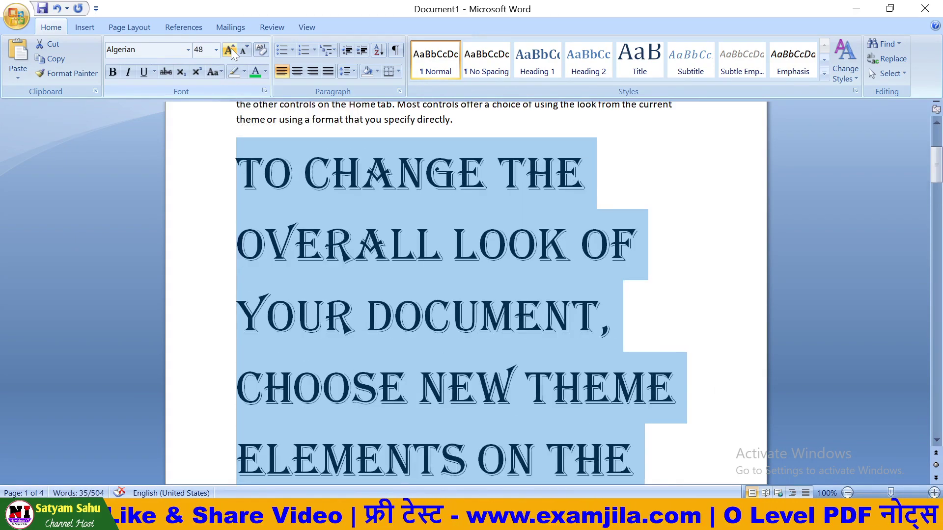
{"action": "left_click", "coordinate": [243, 49]}
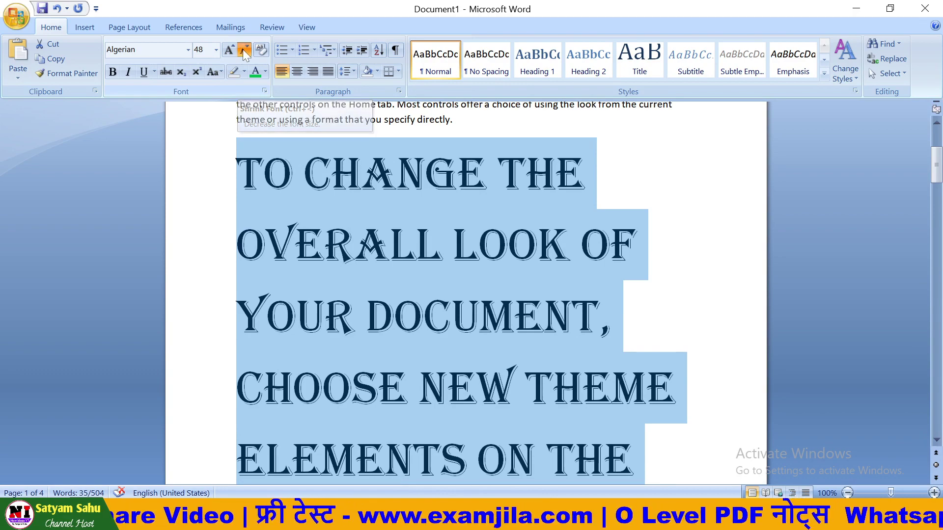
{"action": "left_click", "coordinate": [242, 49]}
{"action": "left_click", "coordinate": [243, 49]}
{"action": "left_click", "coordinate": [242, 49]}
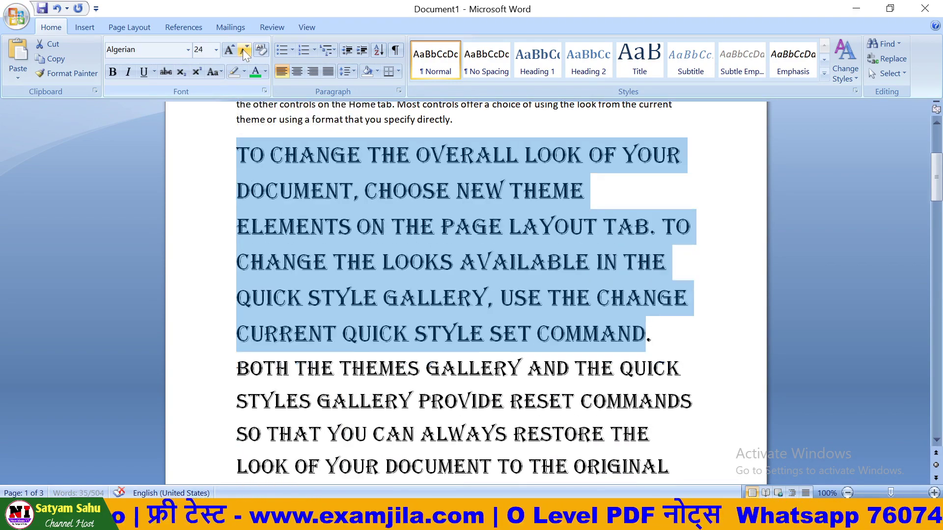
{"action": "left_click", "coordinate": [242, 49]}
{"action": "left_click", "coordinate": [242, 49]}
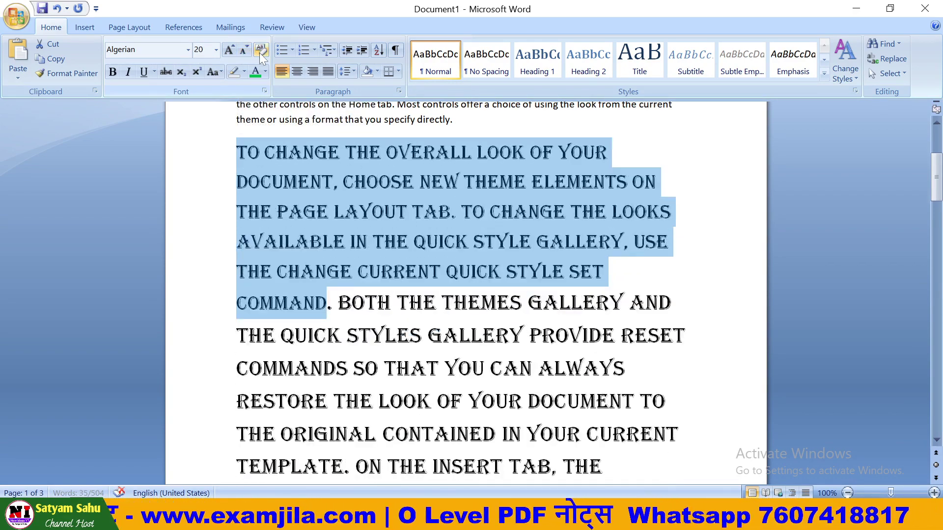
{"action": "left_click", "coordinate": [334, 242]}
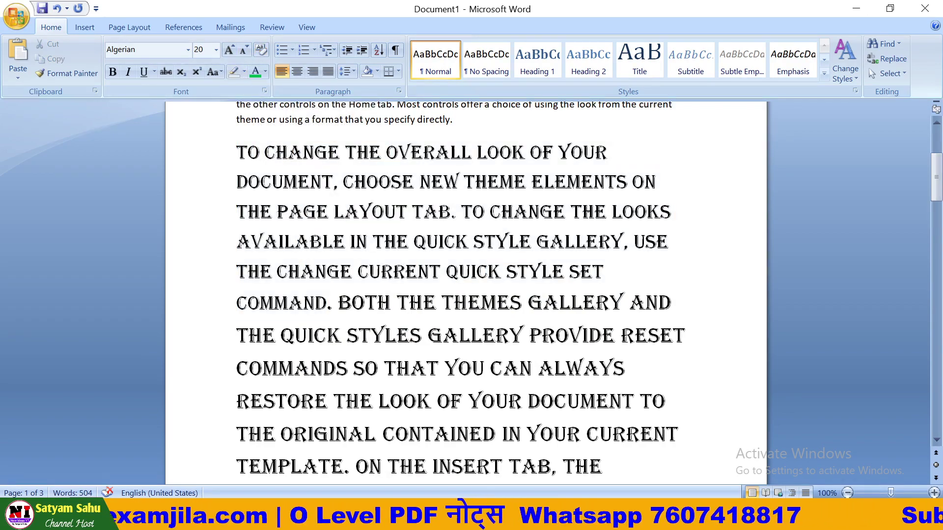
- Clear all formatting from the green heading through the following paragraphs
{"action": "scroll", "coordinate": [465, 294], "scroll_direction": "down", "scroll_amount": 3}
{"action": "scroll", "coordinate": [465, 295], "scroll_direction": "down", "scroll_amount": 3}
{"action": "scroll", "coordinate": [466, 294], "scroll_direction": "down", "scroll_amount": 2}
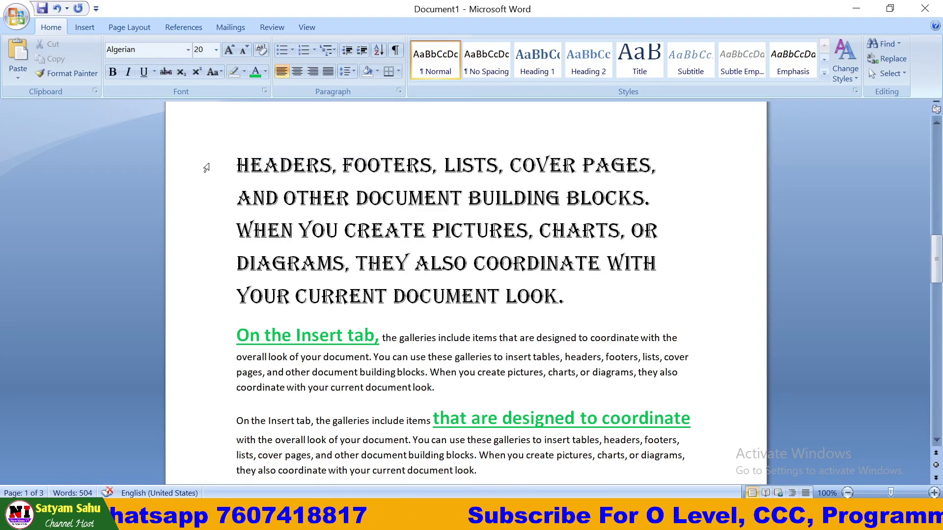
{"action": "mouse_move", "coordinate": [223, 165]}
{"action": "left_mouse_down"}
{"action": "mouse_move", "coordinate": [641, 440]}
{"action": "mouse_move", "coordinate": [629, 455]}
{"action": "mouse_move", "coordinate": [612, 455]}
{"action": "left_mouse_up"}
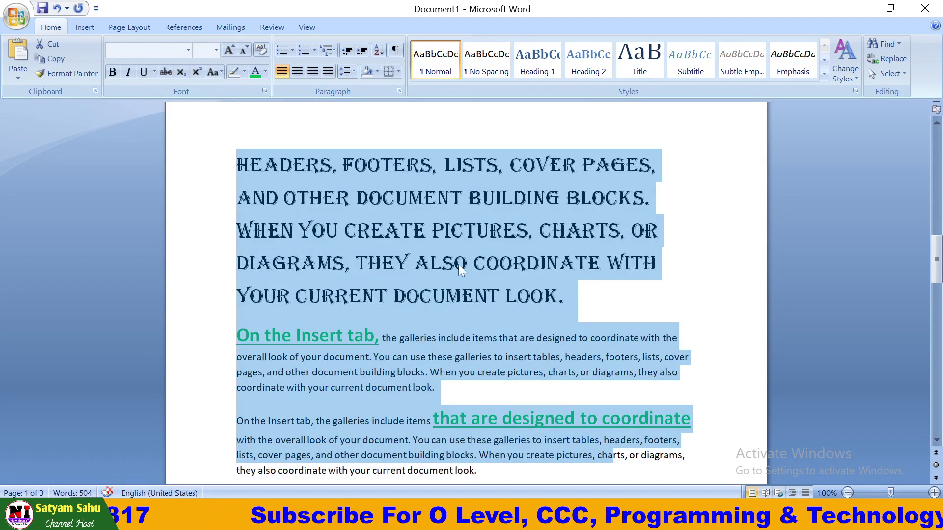
{"action": "left_click", "coordinate": [261, 52]}
{"action": "scroll", "coordinate": [441, 268], "scroll_direction": "up", "scroll_amount": 3}
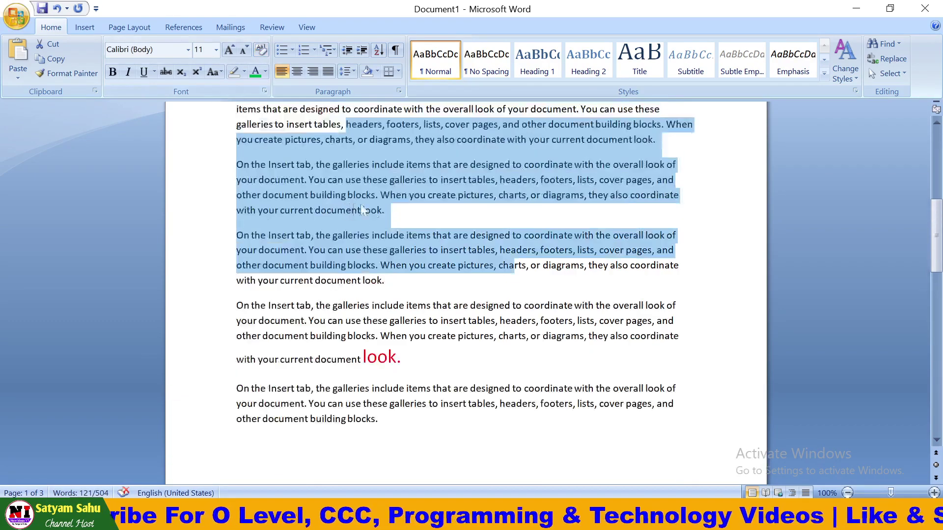
{"action": "scroll", "coordinate": [441, 267], "scroll_direction": "up", "scroll_amount": 2}
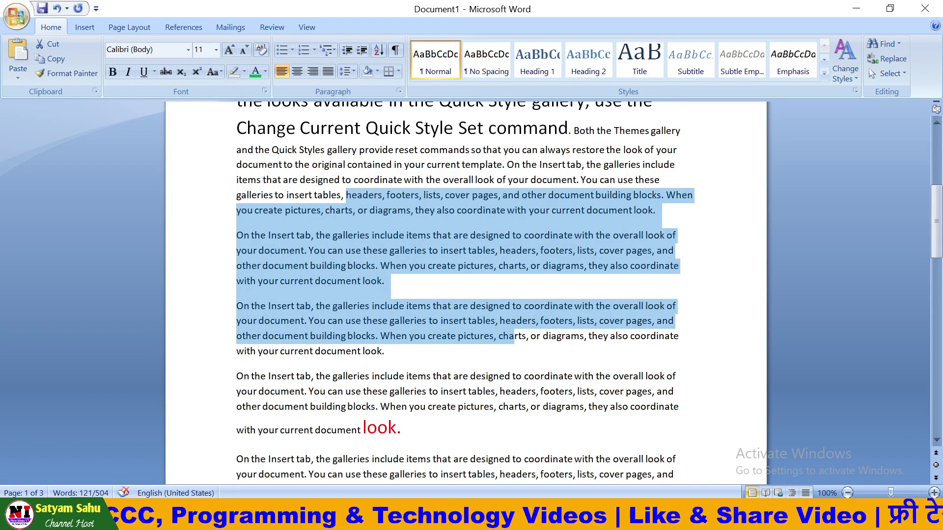
- Apply bold, italic, 20 pt and underline to 'insert tables' through 'charts,'
{"action": "left_click", "coordinate": [356, 266]}
{"action": "left_click_drag", "start_coordinate": [356, 211], "coordinate": [286, 195]}
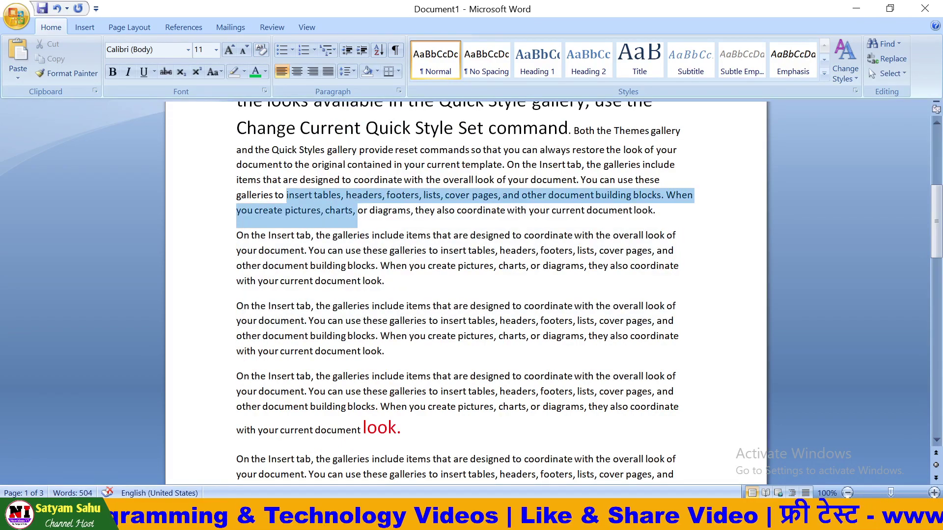
{"action": "left_click", "coordinate": [113, 74]}
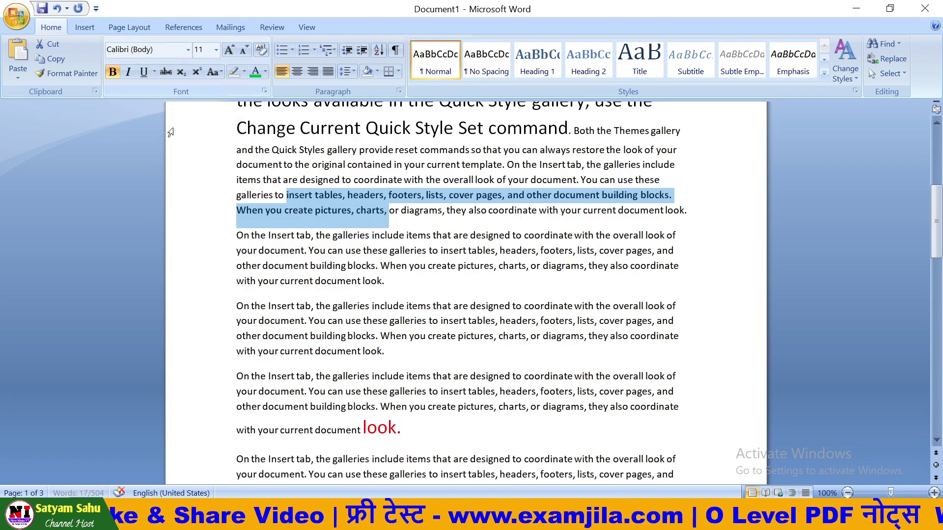
{"action": "left_click", "coordinate": [129, 72]}
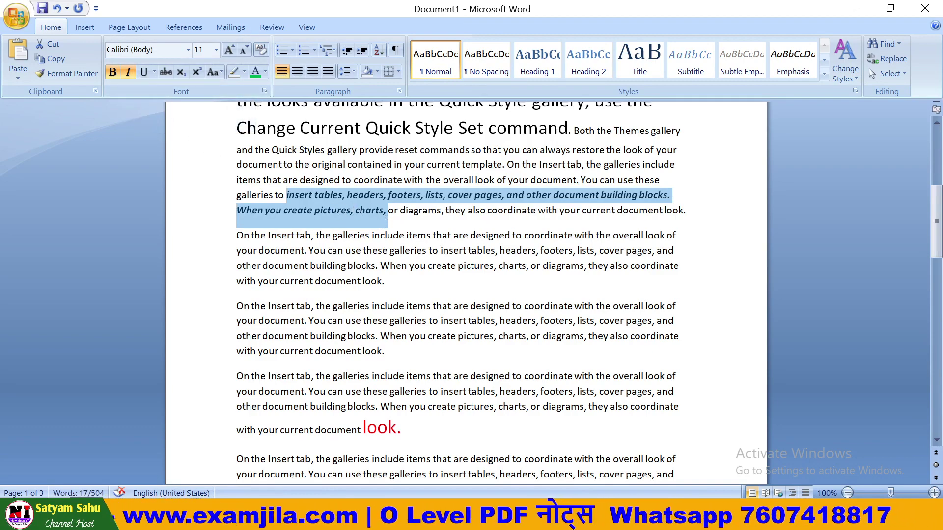
{"action": "left_click", "coordinate": [230, 50]}
{"action": "left_click", "coordinate": [230, 49]}
{"action": "left_click", "coordinate": [230, 49]}
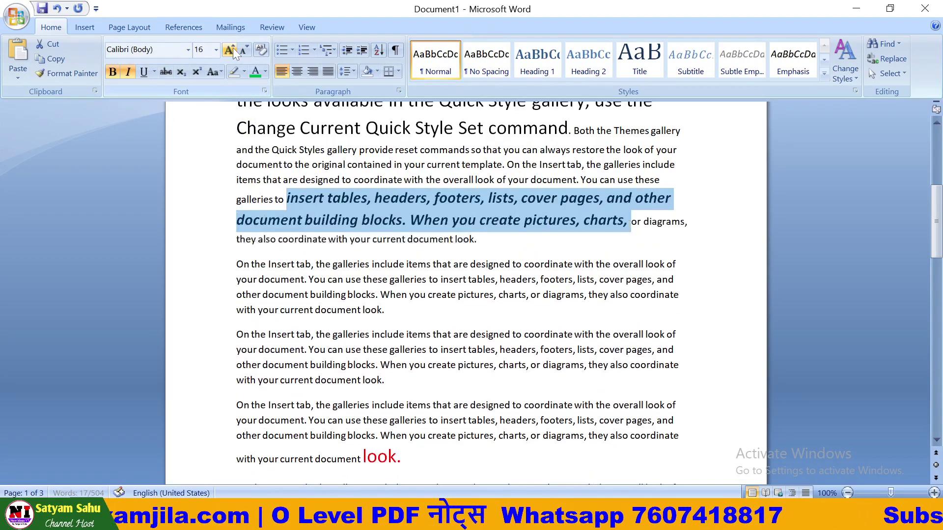
{"action": "left_click", "coordinate": [233, 49]}
{"action": "left_click", "coordinate": [234, 49]}
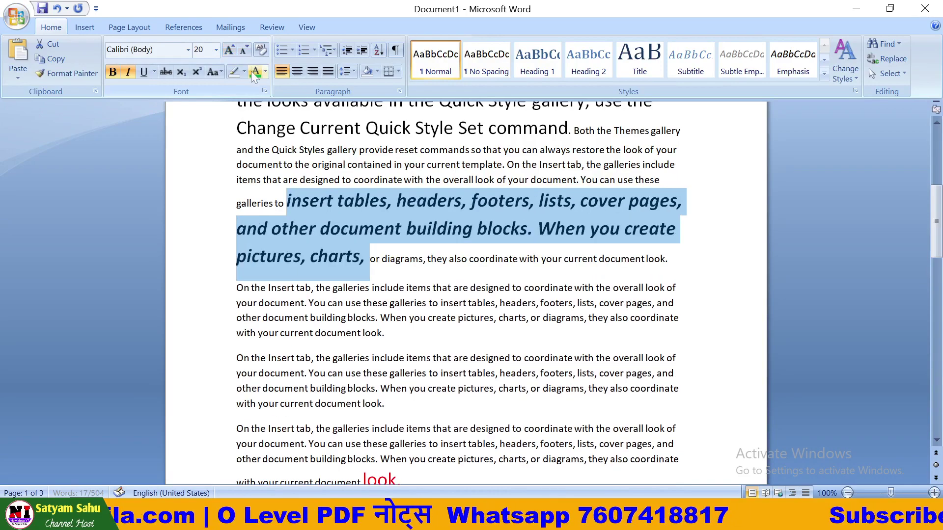
{"action": "left_click", "coordinate": [144, 73]}
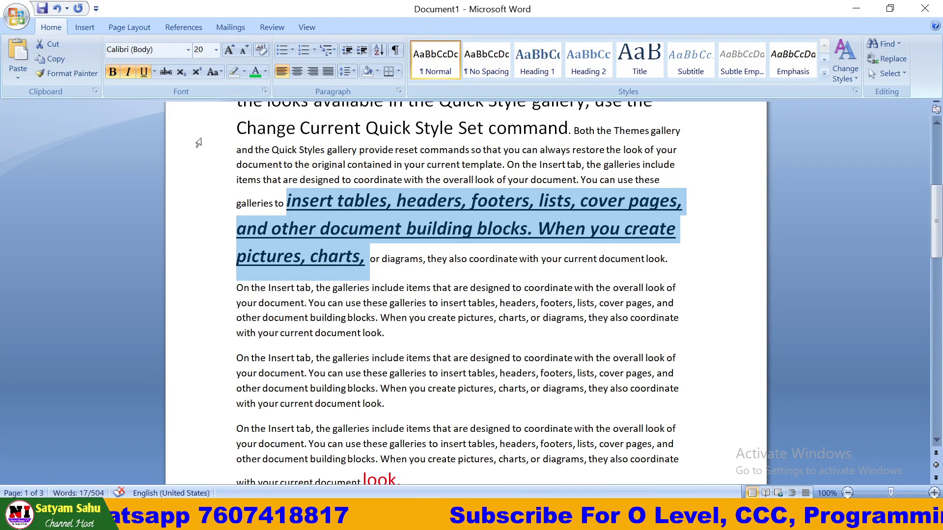
- Place the caret in the text and bring up the underline styles
{"action": "left_click", "coordinate": [337, 224]}
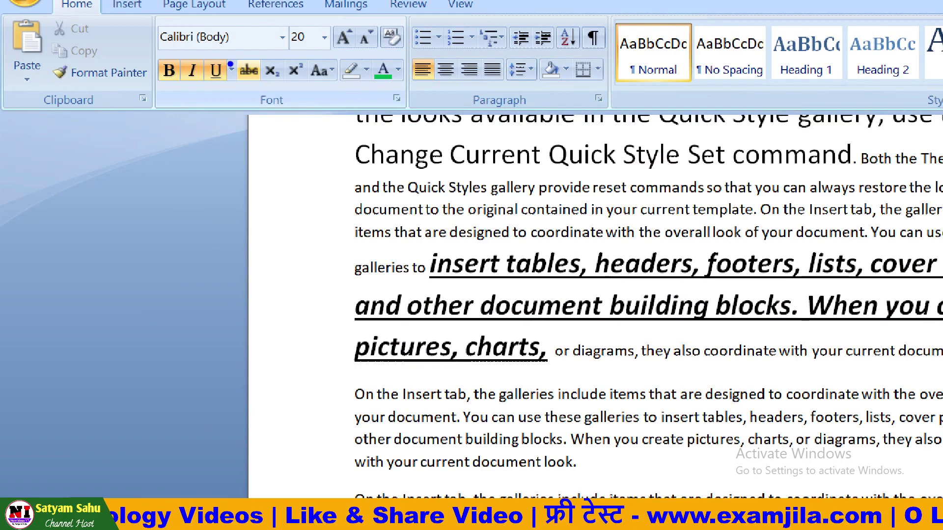
{"action": "left_click_drag", "start_coordinate": [230, 64], "coordinate": [230, 91]}
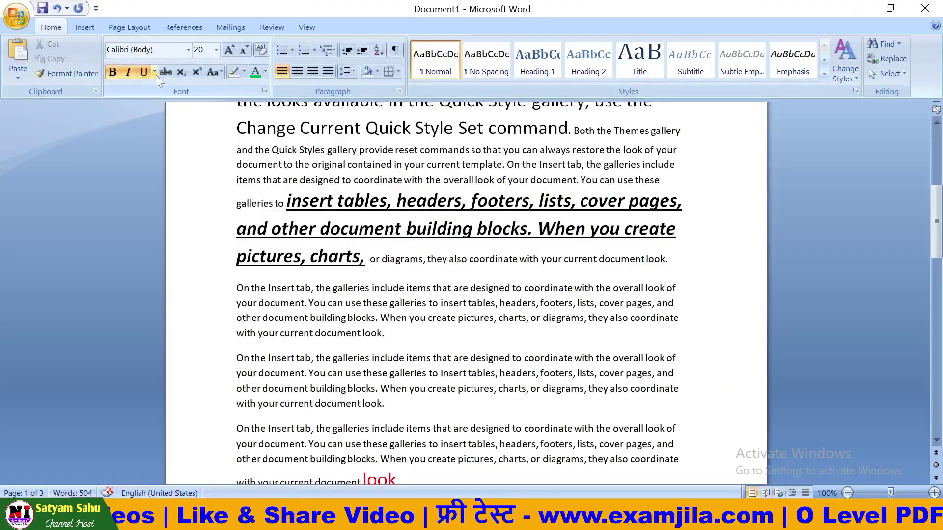
{"action": "left_click", "coordinate": [155, 72]}
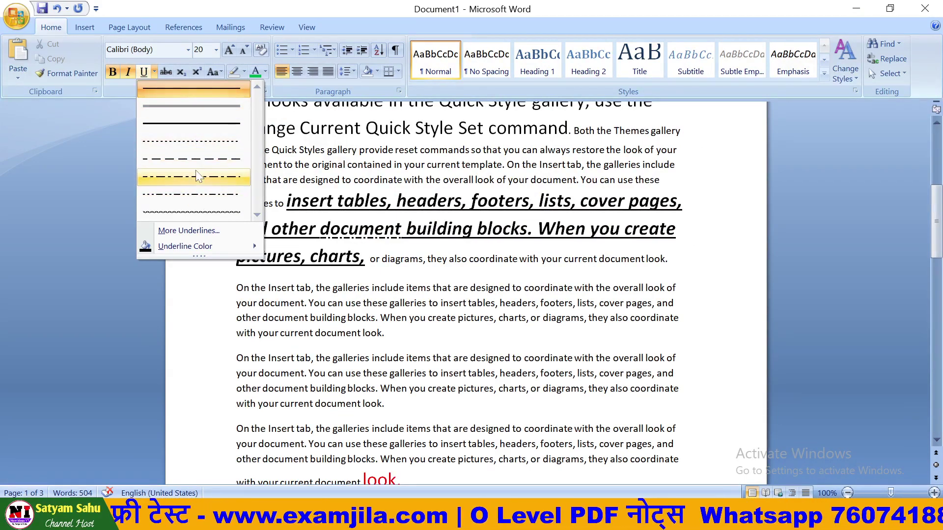
- Give the word 'document' a purple dash-dot underline
{"action": "left_click", "coordinate": [193, 175]}
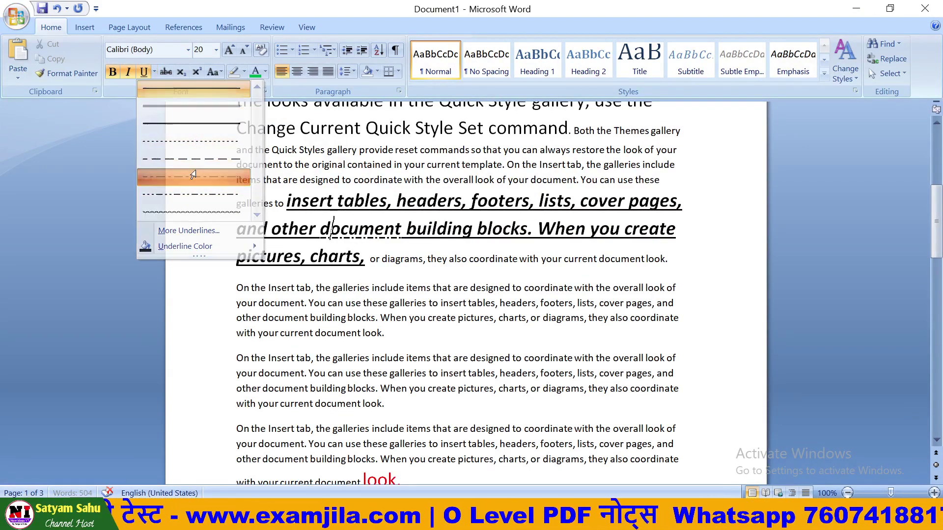
{"action": "left_click", "coordinate": [155, 72]}
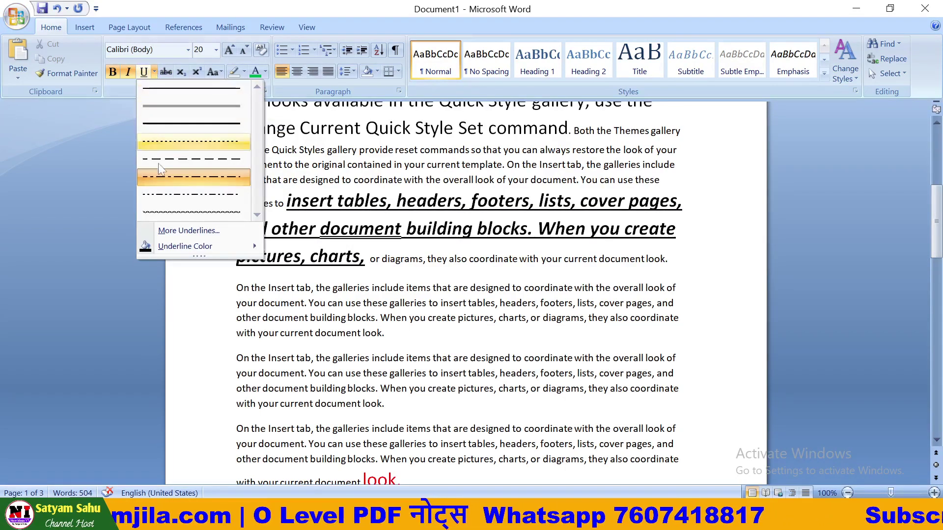
{"action": "mouse_move", "coordinate": [185, 246]}
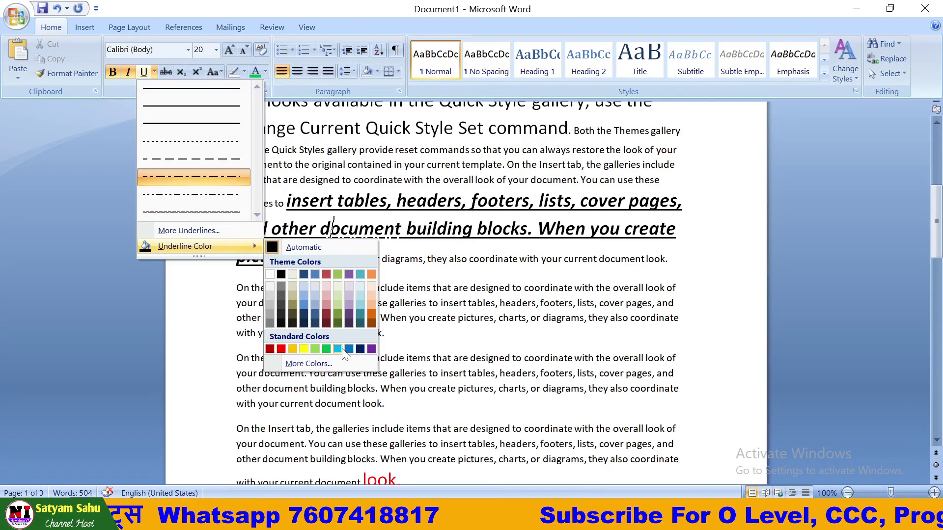
{"action": "left_click", "coordinate": [372, 349]}
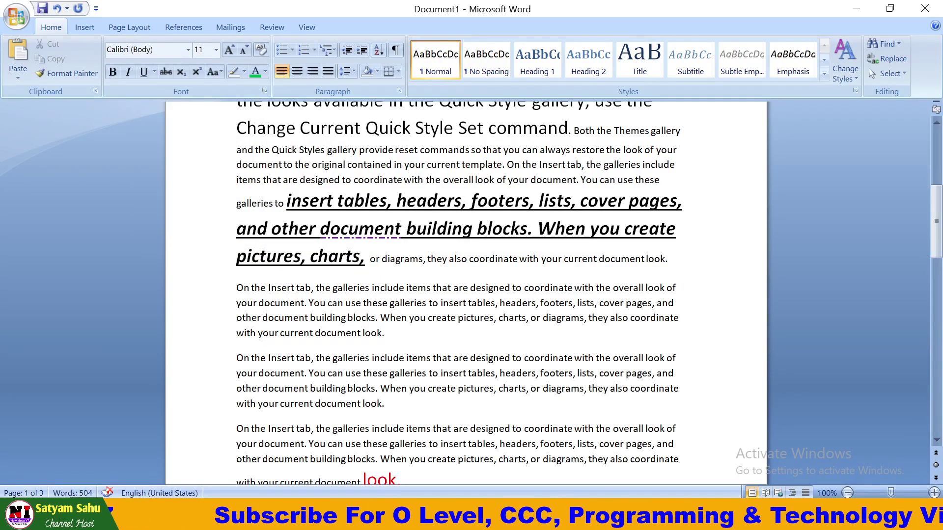
- Strike through the paragraph text from 'document.' to 'current document look.'
{"action": "left_click_drag", "start_coordinate": [385, 334], "coordinate": [259, 303]}
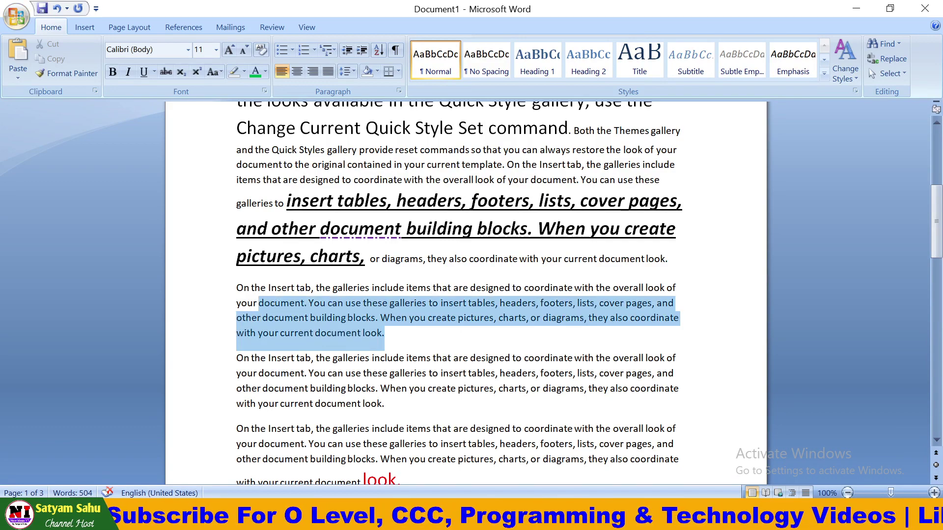
{"action": "left_click", "coordinate": [165, 72]}
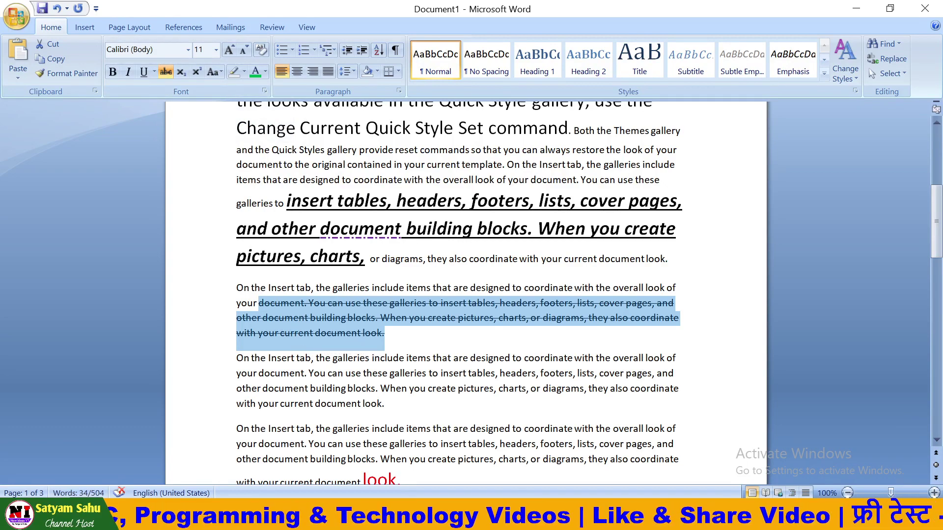
{"action": "left_click", "coordinate": [385, 333]}
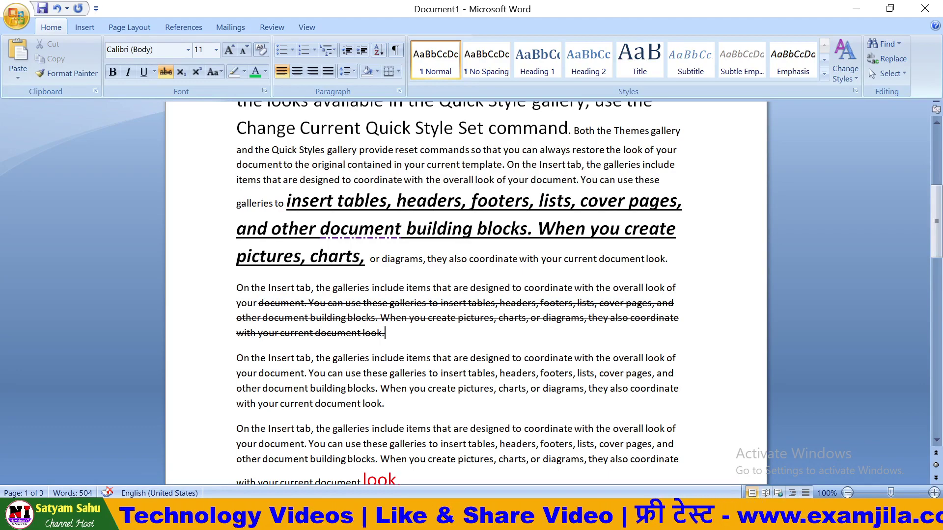
- Start a new line below the struck-through paragraph and type H2O
{"action": "key", "text": "Return"}
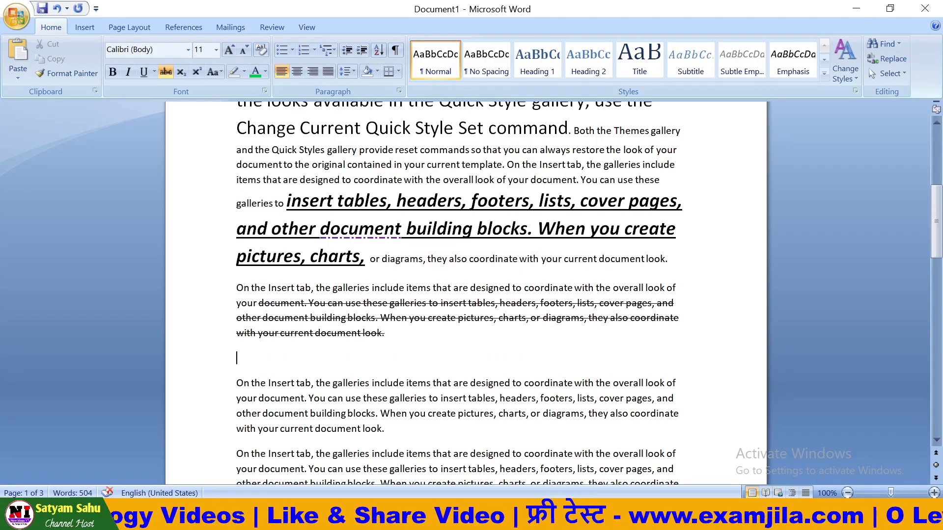
{"action": "type", "text": "hHi"}
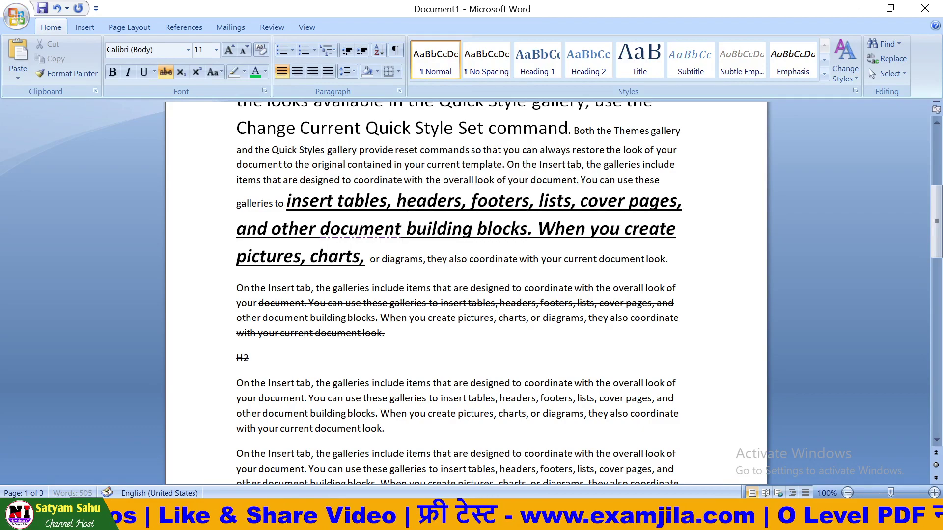
{"action": "key", "text": "BackSpace"}
{"action": "key", "text": "BackSpace"}
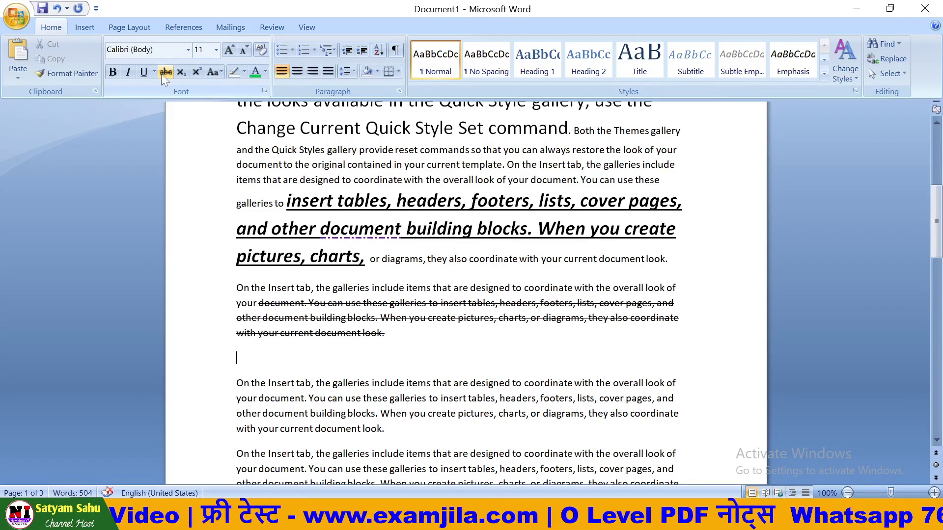
{"action": "type", "text": "H2"}
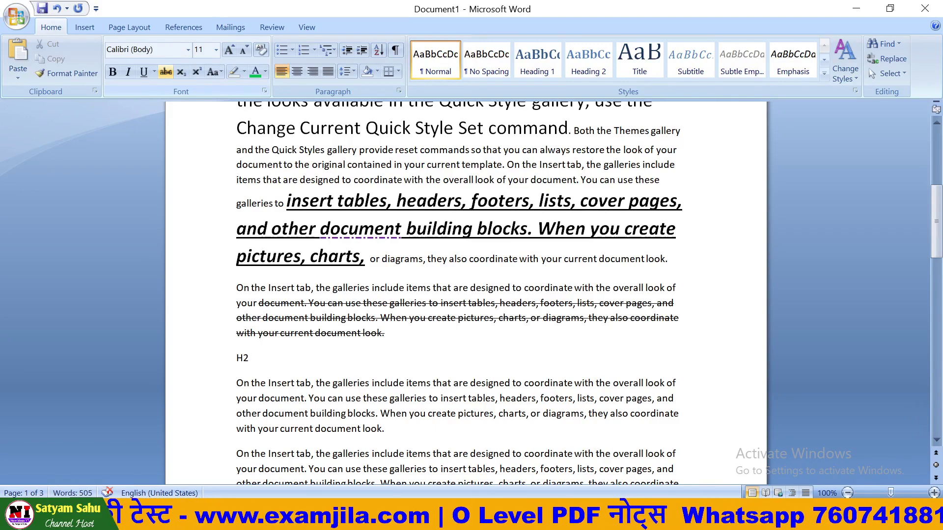
{"action": "type", "text": "o"}
{"action": "key", "text": "BackSpace"}
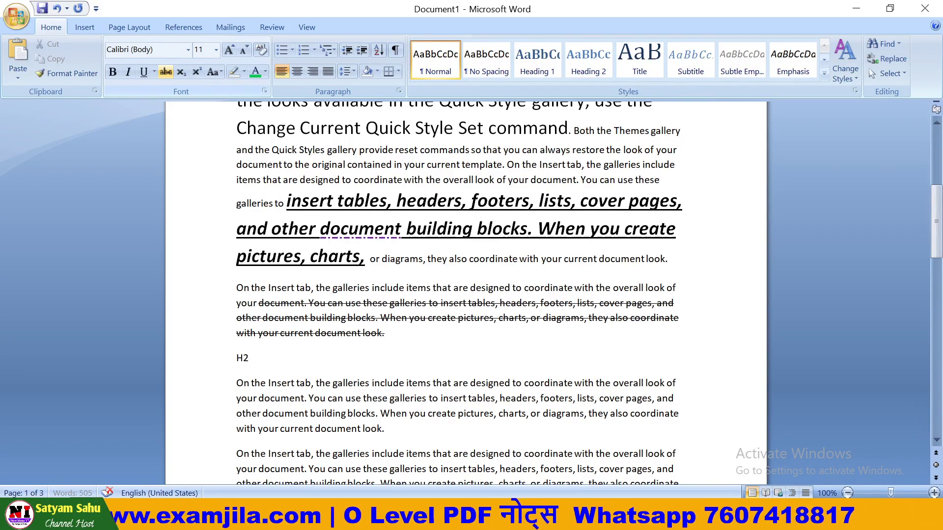
{"action": "type", "text": "O"}
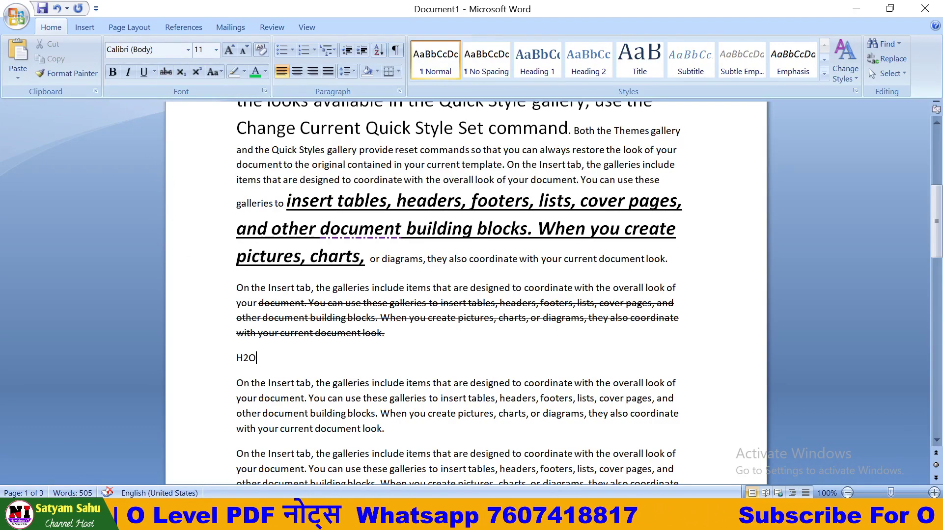
- Make the 2 in H2O a subscript so it reads H₂O
{"action": "left_click", "coordinate": [249, 358]}
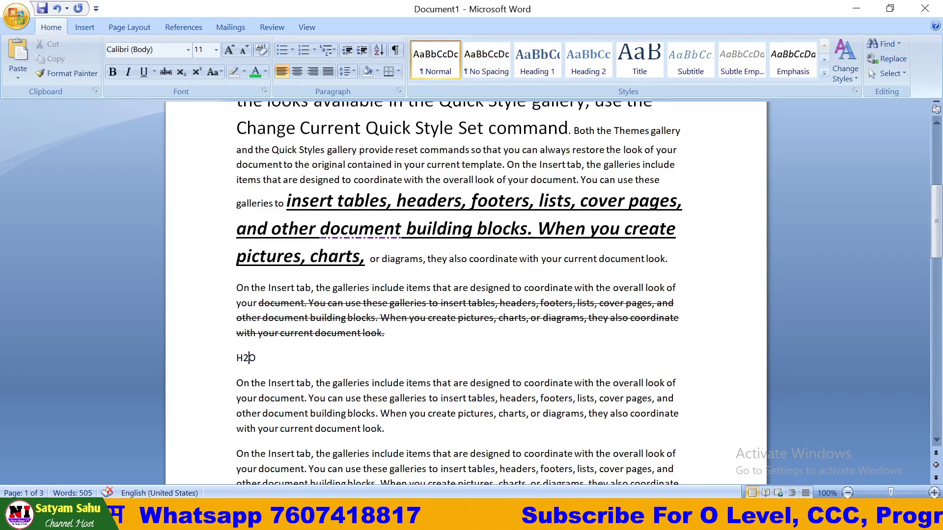
{"action": "key", "text": "shift+Left"}
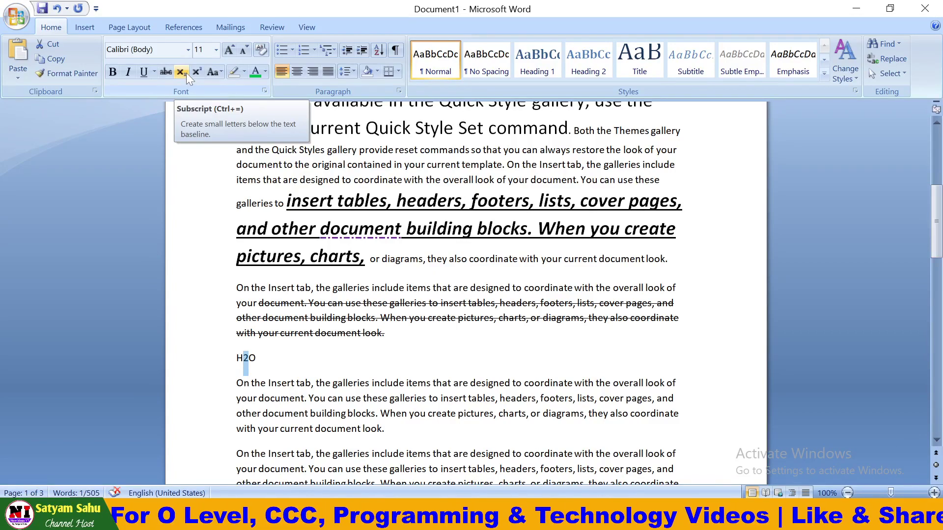
{"action": "left_click", "coordinate": [187, 72]}
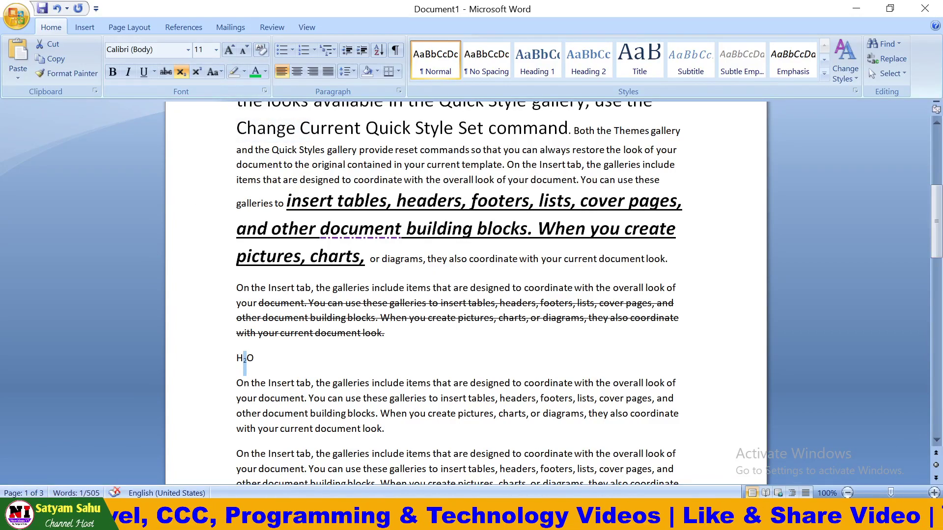
{"action": "left_click", "coordinate": [254, 358]}
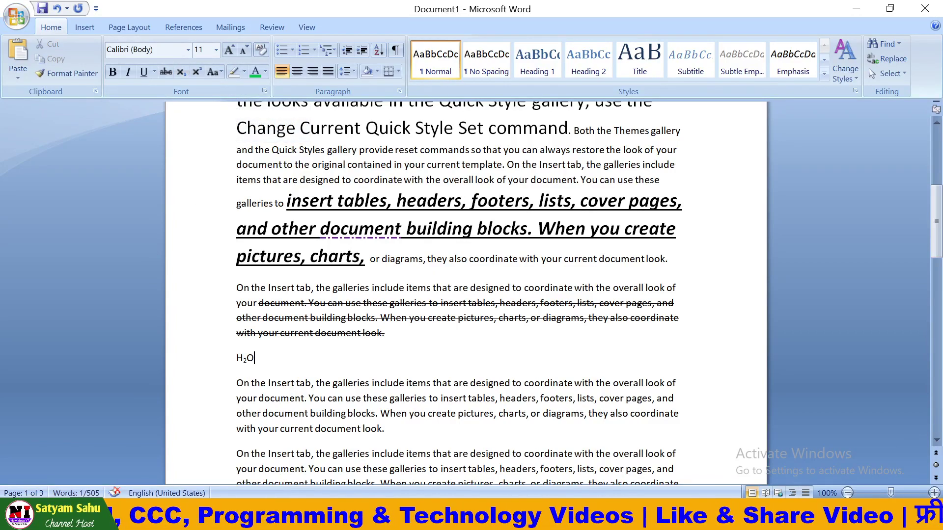
{"action": "triple_click", "coordinate": [252, 357]}
{"action": "scroll", "coordinate": [253, 357], "scroll_direction": "up", "scroll_amount": 2, "text": "ctrl"}
{"action": "scroll", "coordinate": [221, 474], "scroll_direction": "up", "scroll_amount": 4, "text": "ctrl"}
{"action": "scroll", "coordinate": [221, 474], "scroll_direction": "up", "scroll_amount": 4, "text": "ctrl"}
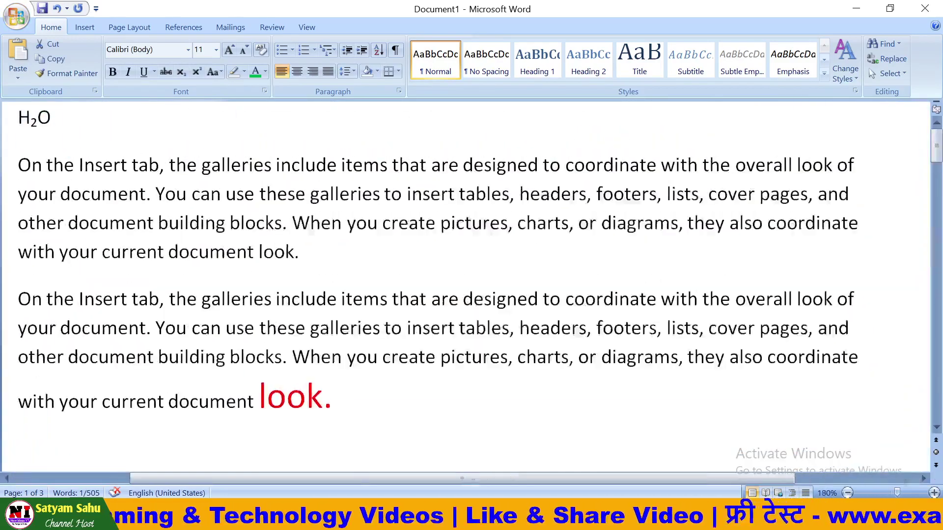
{"action": "left_click_drag", "start_coordinate": [221, 473], "coordinate": [135, 479]}
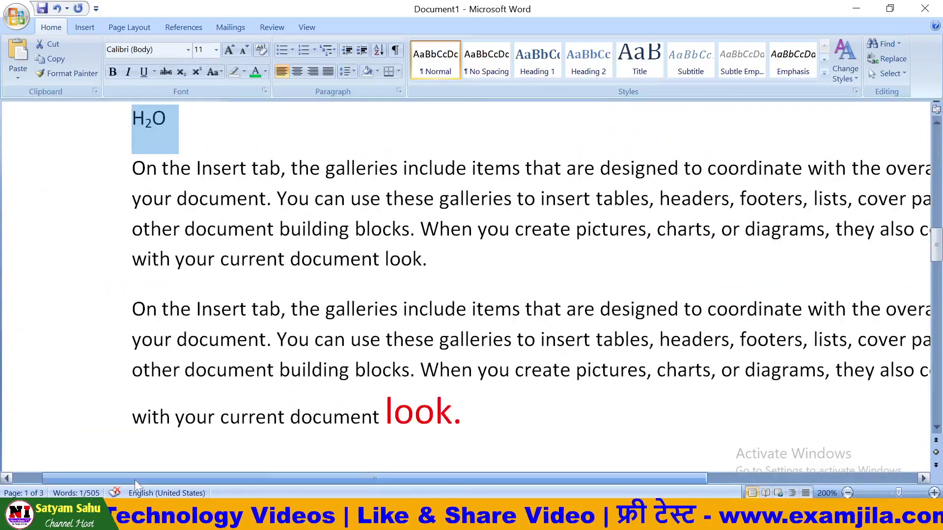
{"action": "scroll", "coordinate": [220, 270], "scroll_direction": "up", "scroll_amount": 2}
{"action": "left_click", "coordinate": [219, 269]}
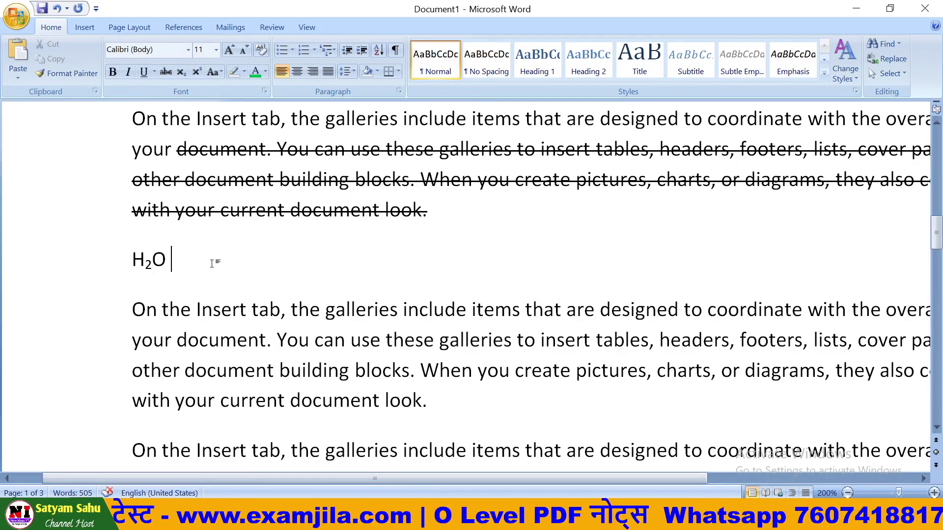
- Type A3 after H₂O and raise the 3 to superscript, giving A³
{"action": "type", "text": "A"}
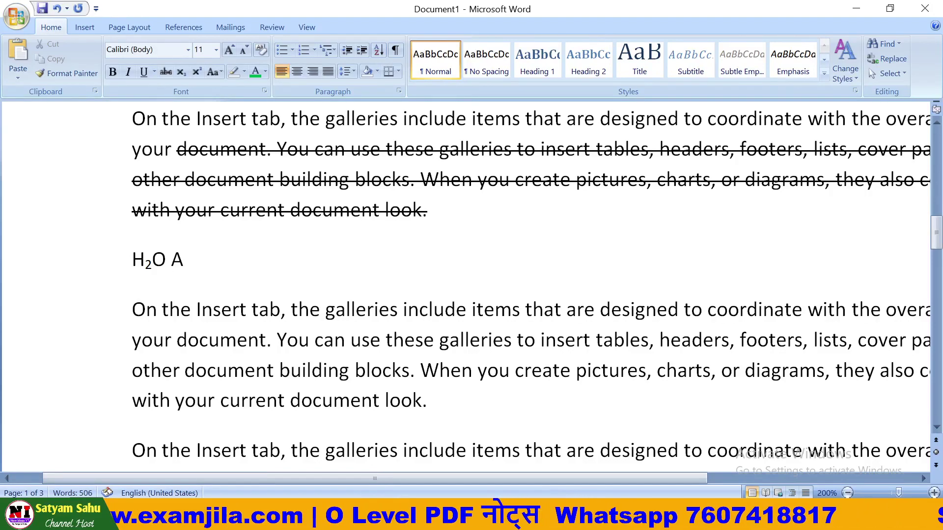
{"action": "type", "text": "3"}
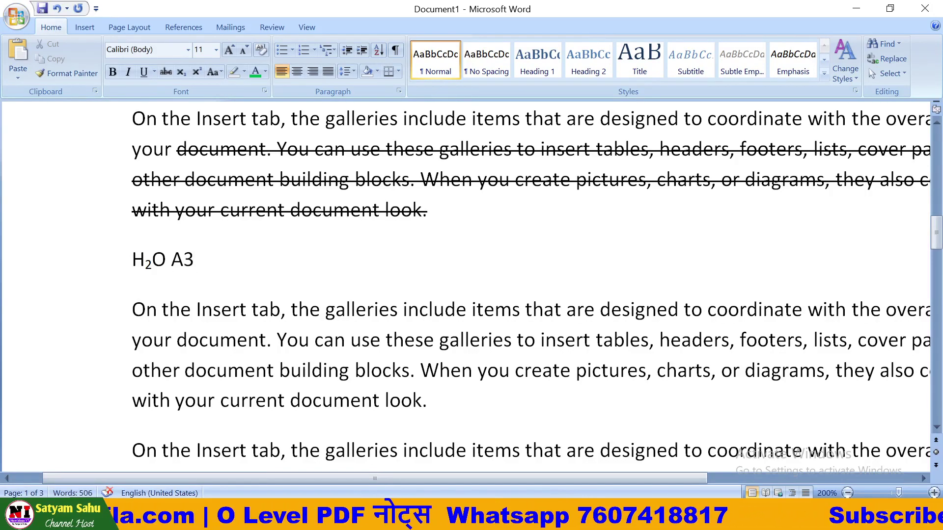
{"action": "key", "text": "shift+Left"}
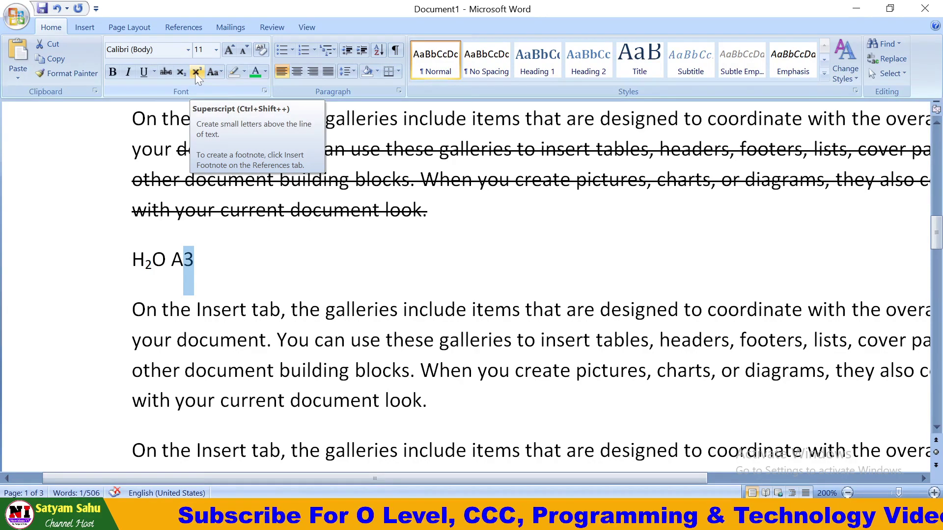
{"action": "left_click", "coordinate": [196, 73]}
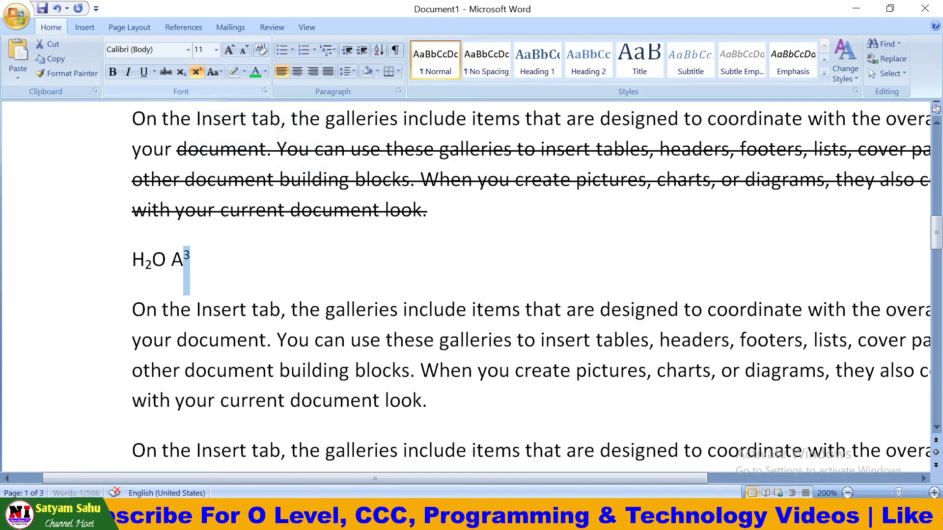
{"action": "left_click", "coordinate": [191, 256]}
{"action": "left_click_drag", "start_coordinate": [191, 256], "coordinate": [184, 256]}
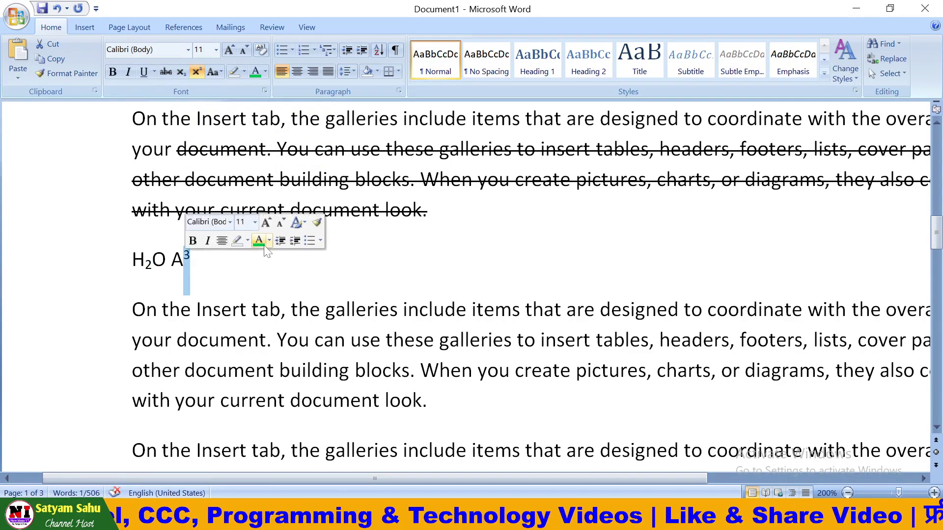
- Colour the superscript 3 green and select the 'On the Insert tab' paragraph
{"action": "left_click", "coordinate": [269, 258]}
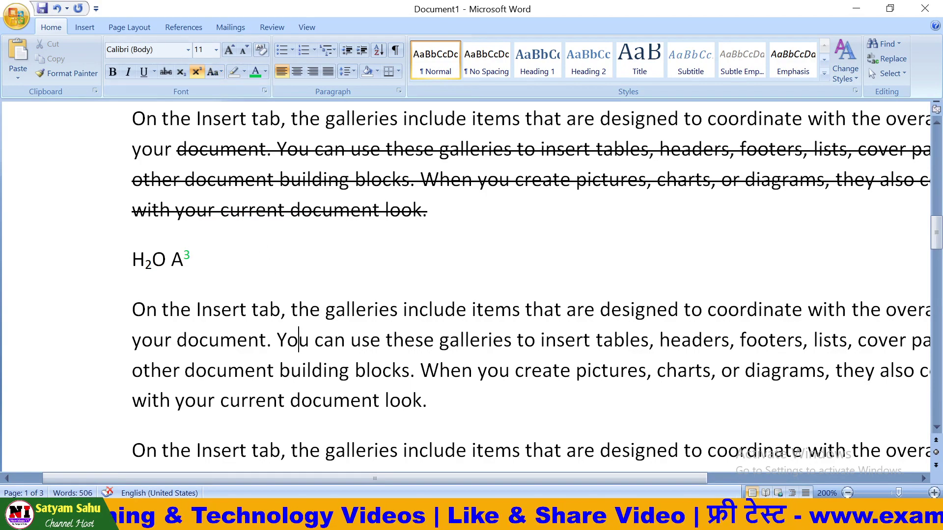
{"action": "left_click", "coordinate": [298, 340]}
{"action": "scroll", "coordinate": [298, 340], "scroll_direction": "down", "scroll_amount": 3}
{"action": "mouse_move", "coordinate": [429, 259]}
{"action": "left_mouse_down"}
{"action": "mouse_move", "coordinate": [385, 259]}
{"action": "mouse_move", "coordinate": [177, 198]}
{"action": "mouse_move", "coordinate": [131, 168]}
{"action": "left_mouse_up"}
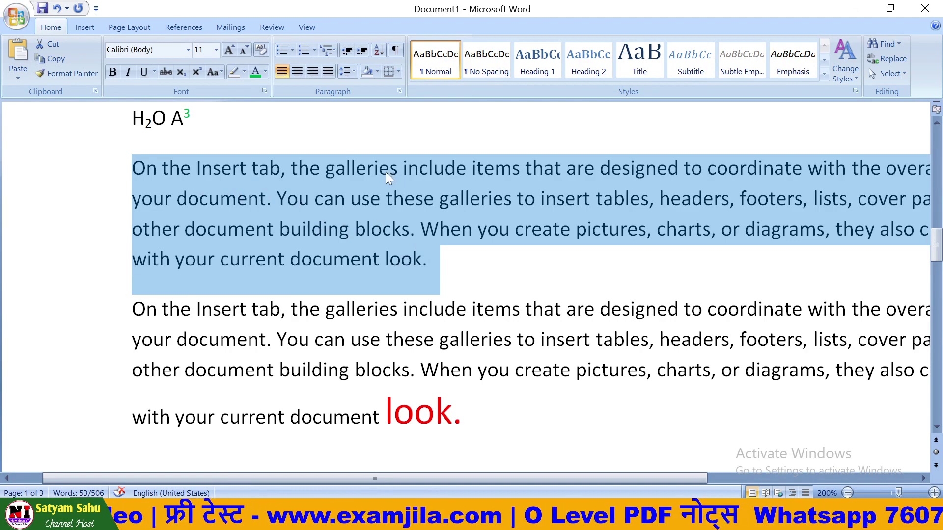
- Convert the selected paragraph to UPPERCASE with Change Case
{"action": "left_click", "coordinate": [214, 72]}
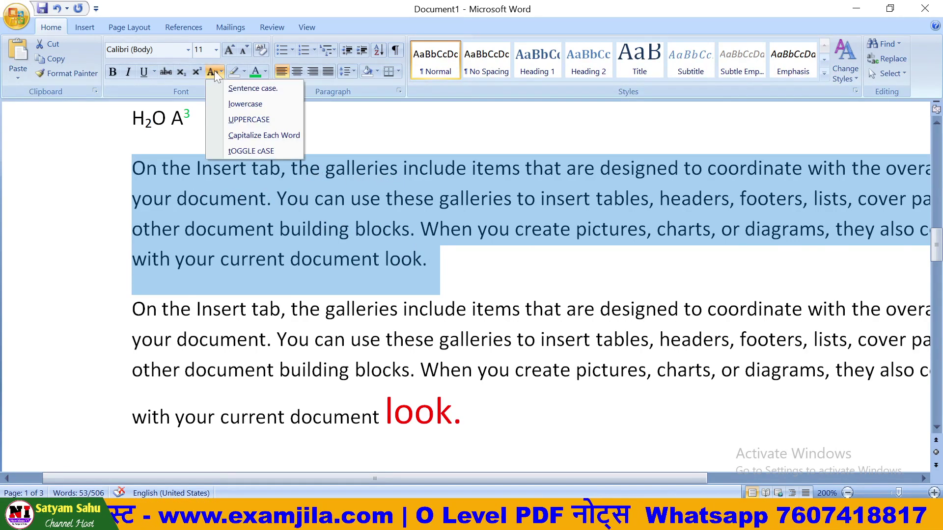
{"action": "left_click", "coordinate": [260, 123]}
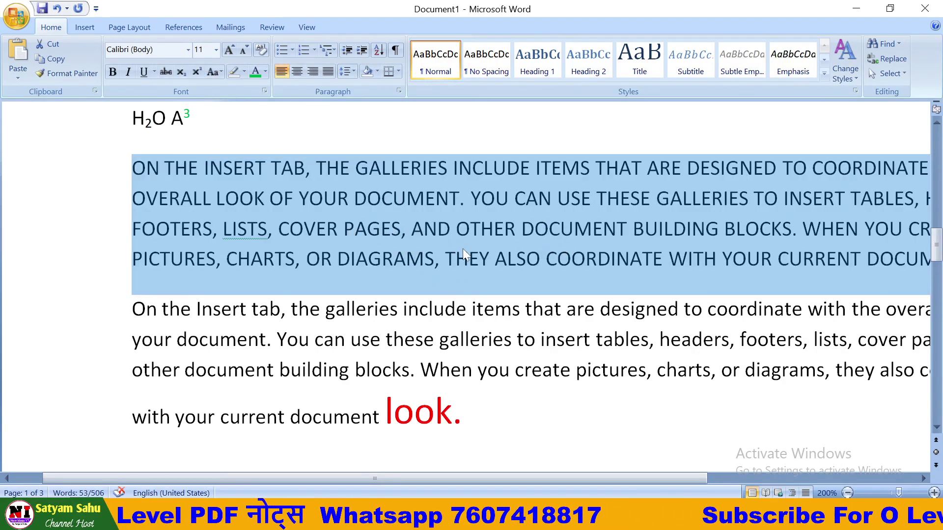
{"action": "left_click", "coordinate": [215, 73]}
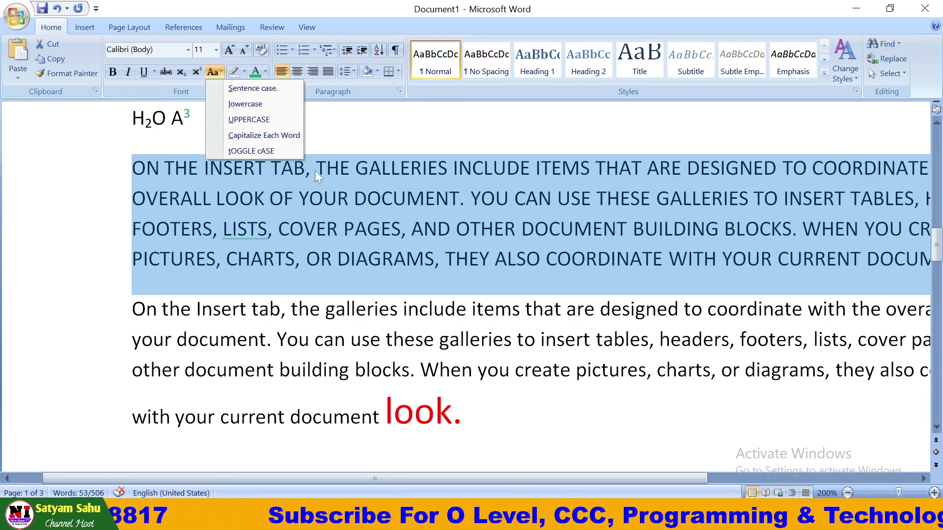
{"action": "left_click", "coordinate": [346, 222]}
{"action": "left_click", "coordinate": [404, 338]}
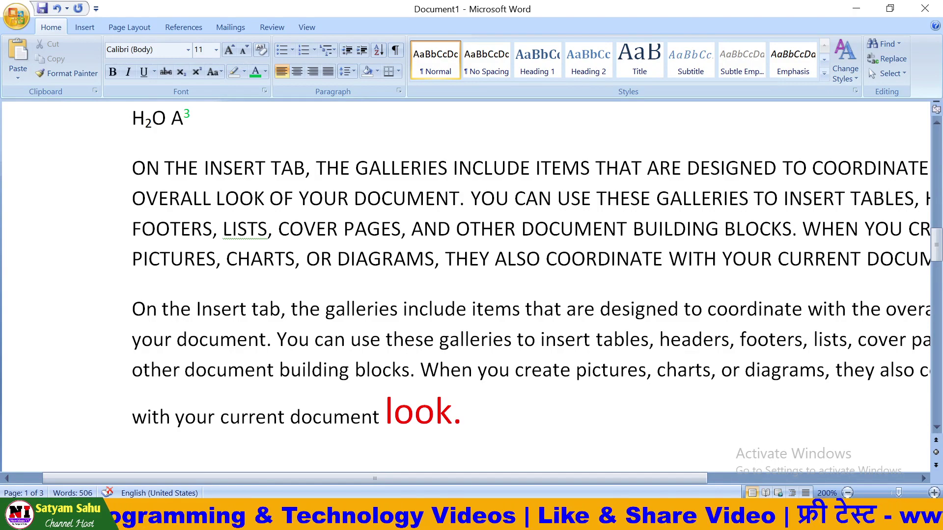
- Highlight the word LISTS in yellow
{"action": "key", "text": "shift+Right"}
{"action": "key", "text": "shift+Right"}
{"action": "key", "text": "shift+Right"}
{"action": "key", "text": "shift+Right"}
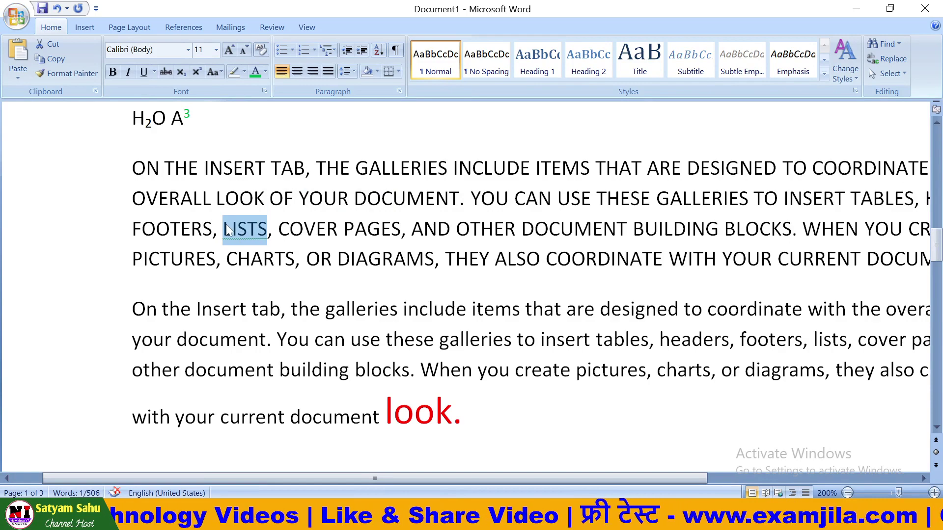
{"action": "left_click", "coordinate": [244, 71]}
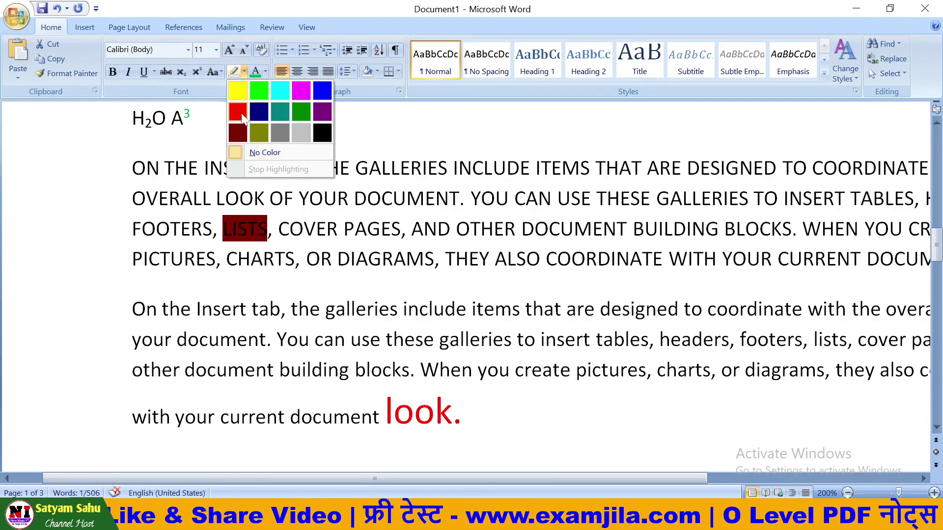
{"action": "left_click", "coordinate": [244, 96]}
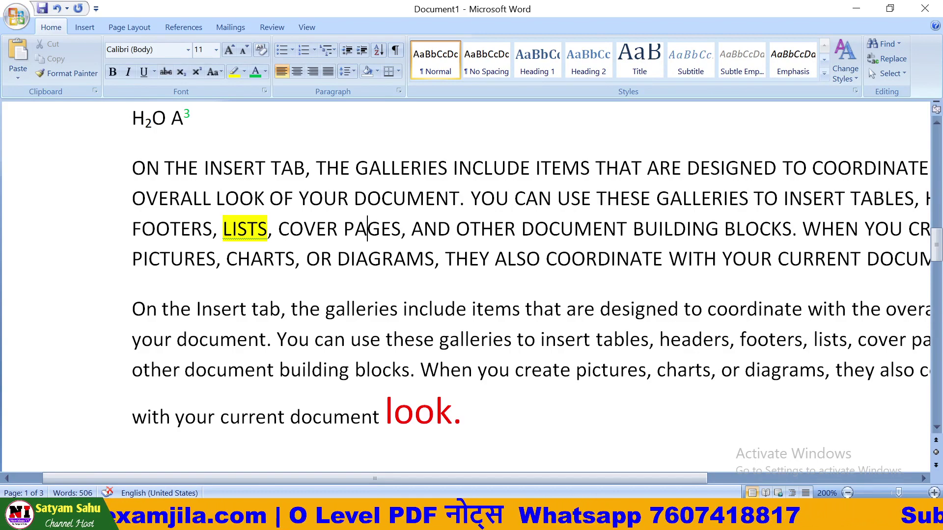
- Colour the word 'PAGES,' dark red
{"action": "left_click_drag", "start_coordinate": [343, 229], "coordinate": [411, 229]}
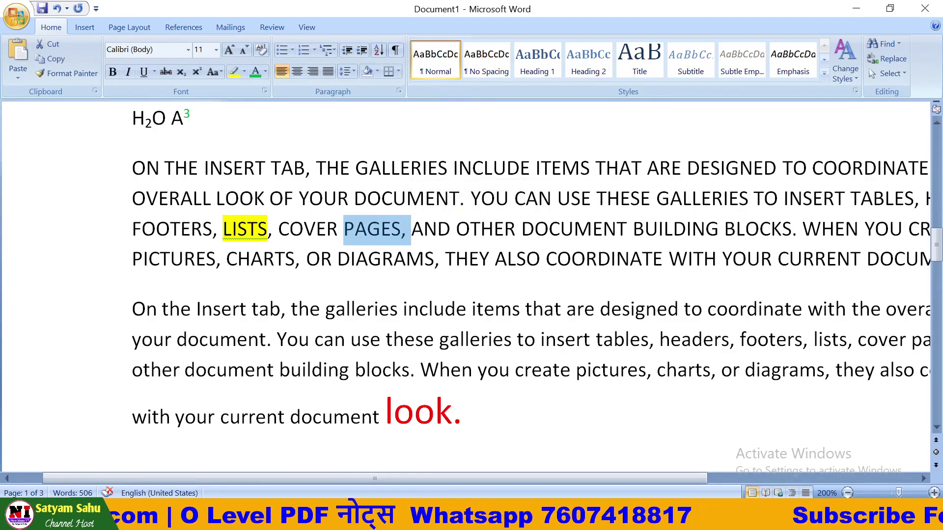
{"action": "left_click", "coordinate": [265, 72]}
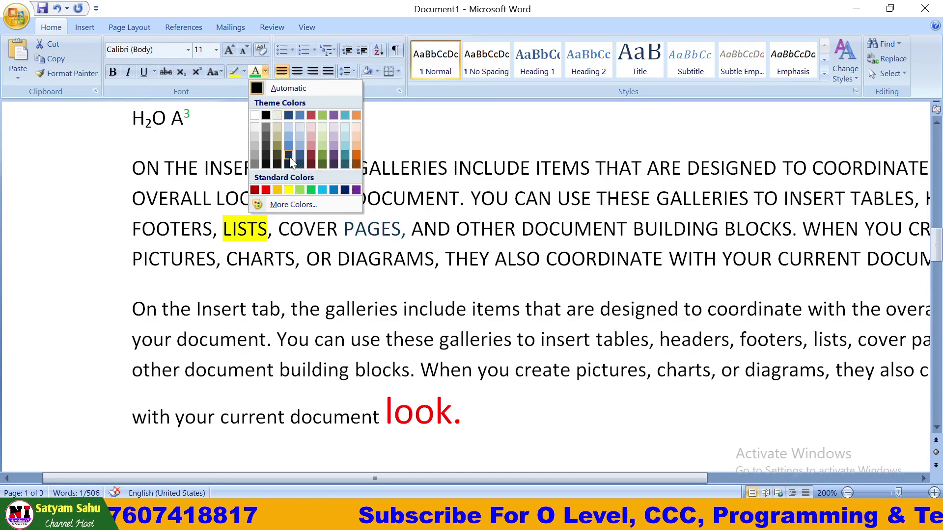
{"action": "left_click", "coordinate": [254, 190]}
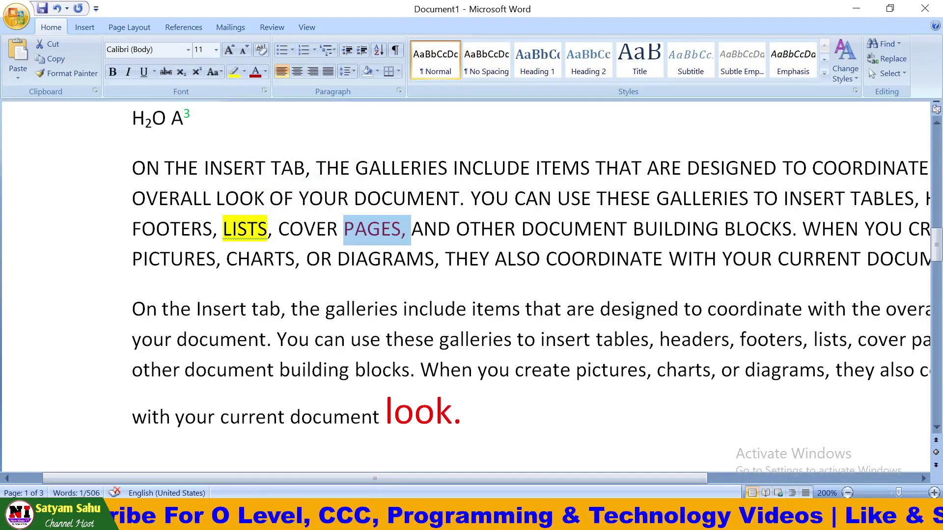
{"action": "left_click", "coordinate": [422, 229]}
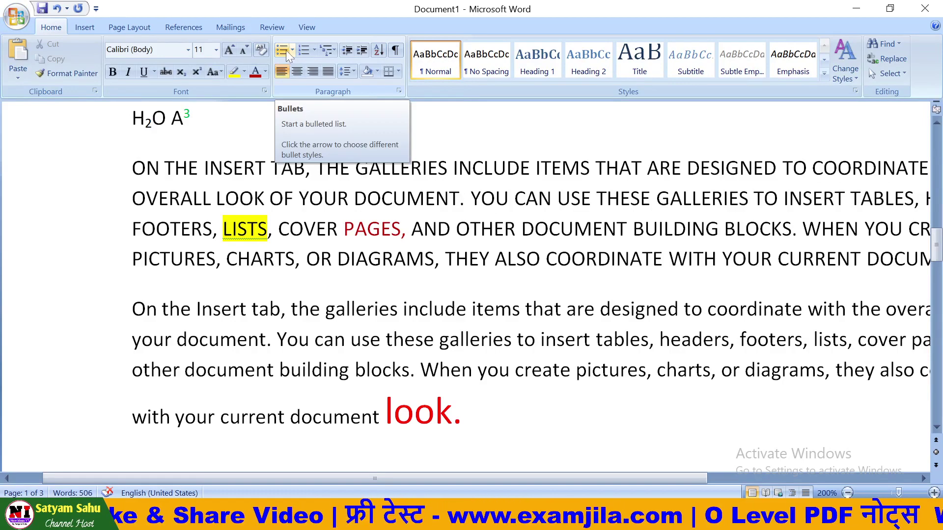
- Add a new line reading RAJA below the uppercase paragraph
{"action": "left_click", "coordinate": [406, 259]}
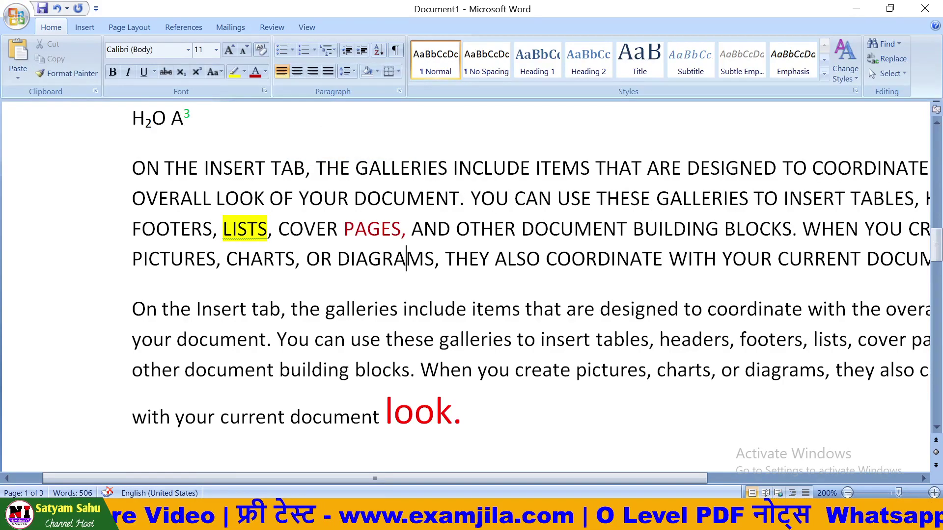
{"action": "key", "text": "End"}
{"action": "key", "text": "Return"}
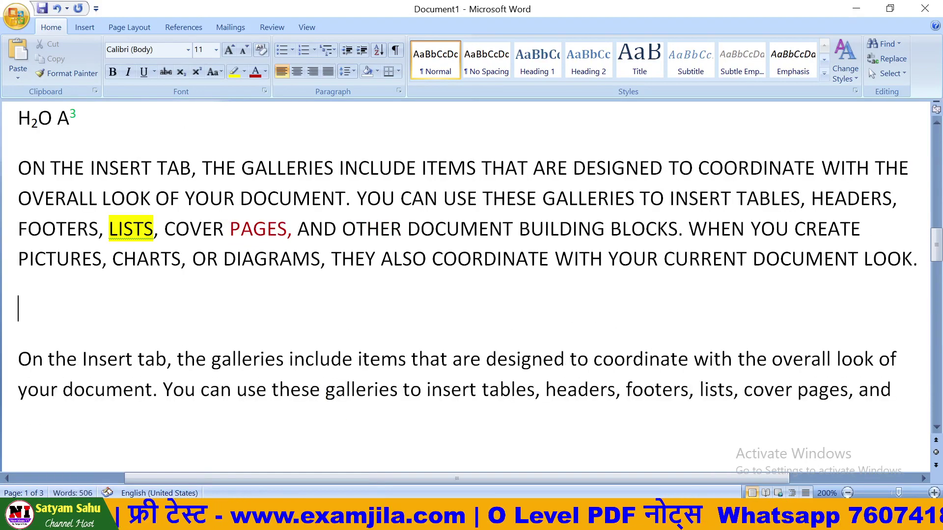
{"action": "type", "text": "AJA"}
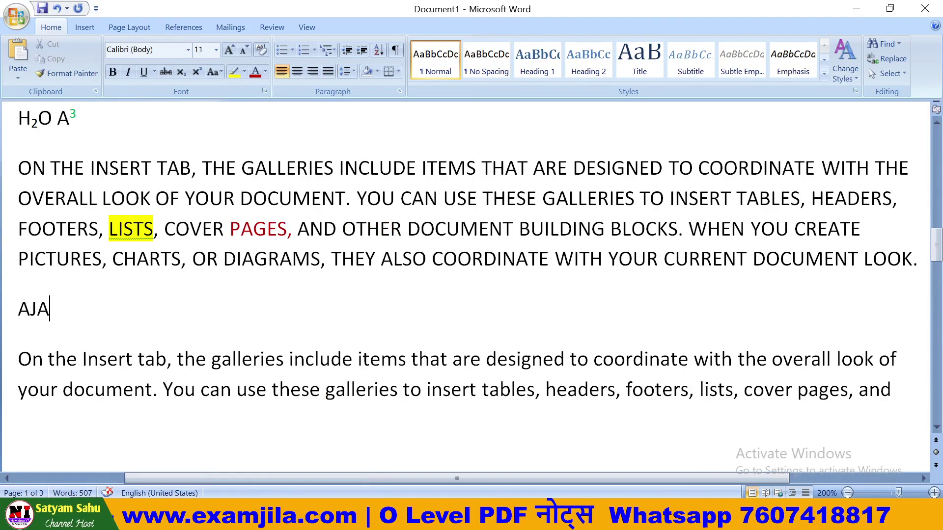
{"action": "key", "text": "BackSpace"}
{"action": "key", "text": "BackSpace"}
{"action": "key", "text": "BackSpace"}
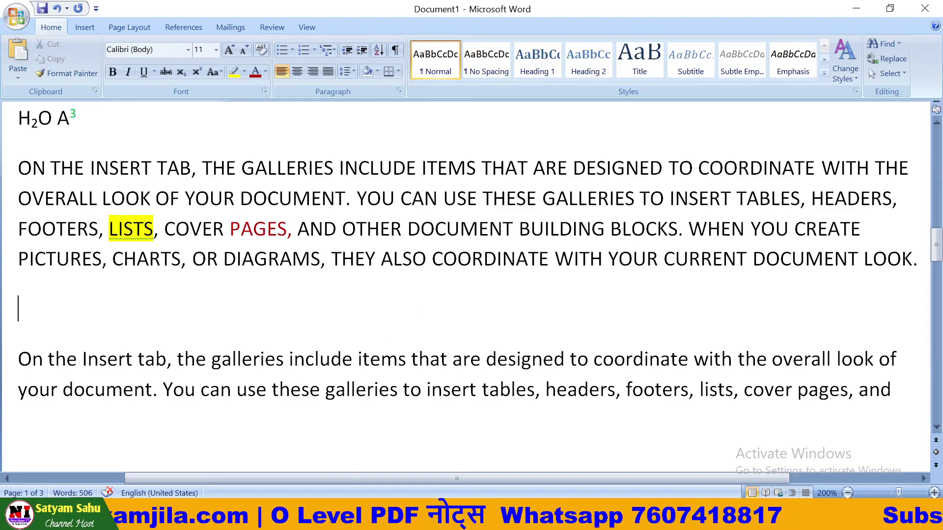
{"action": "type", "text": "RAJ"}
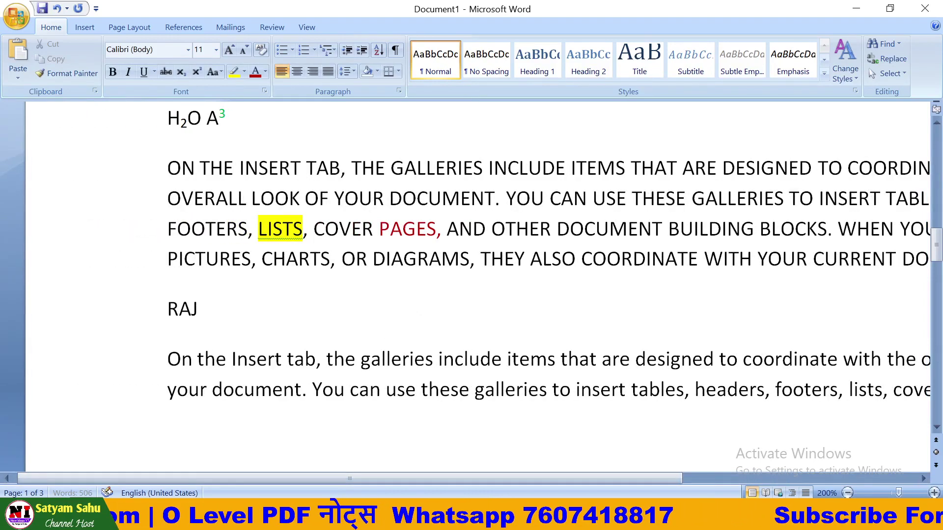
{"action": "type", "text": "A"}
{"action": "key", "text": "Return"}
- Add RANI and DADA on their own lines beneath RAJA
{"action": "type", "text": "RANI"}
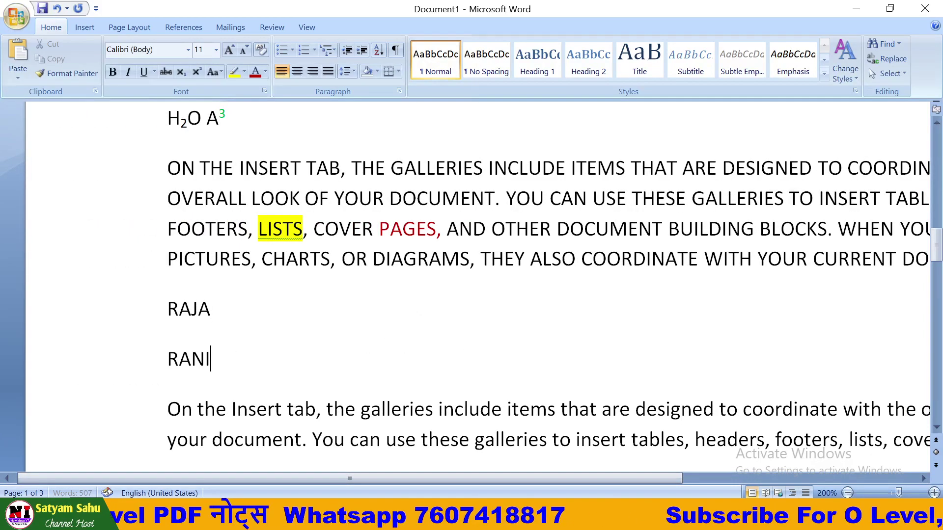
{"action": "key", "text": "Return"}
{"action": "type", "text": "BA"}
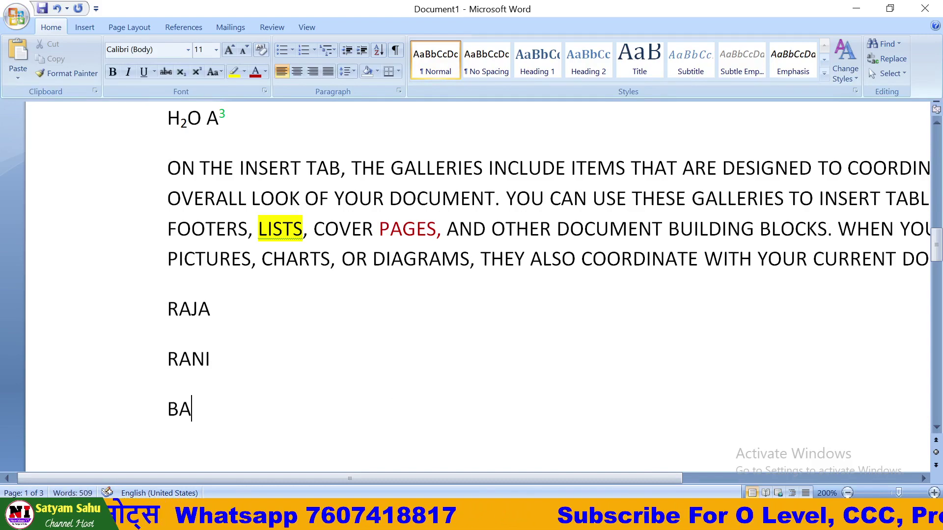
{"action": "key", "text": "BackSpace"}
{"action": "key", "text": "BackSpace"}
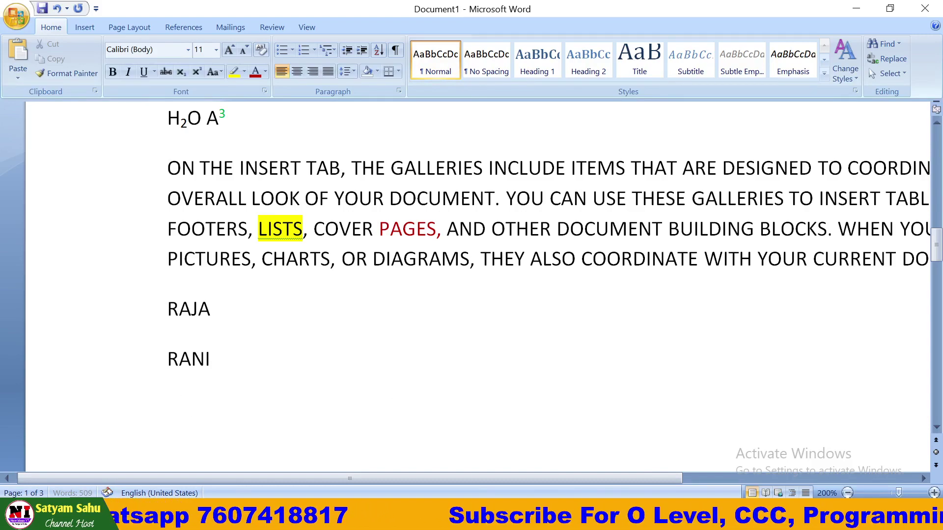
{"action": "type", "text": "DADA"}
{"action": "key", "text": "ctrl+Return"}
{"action": "type", "text": "D"}
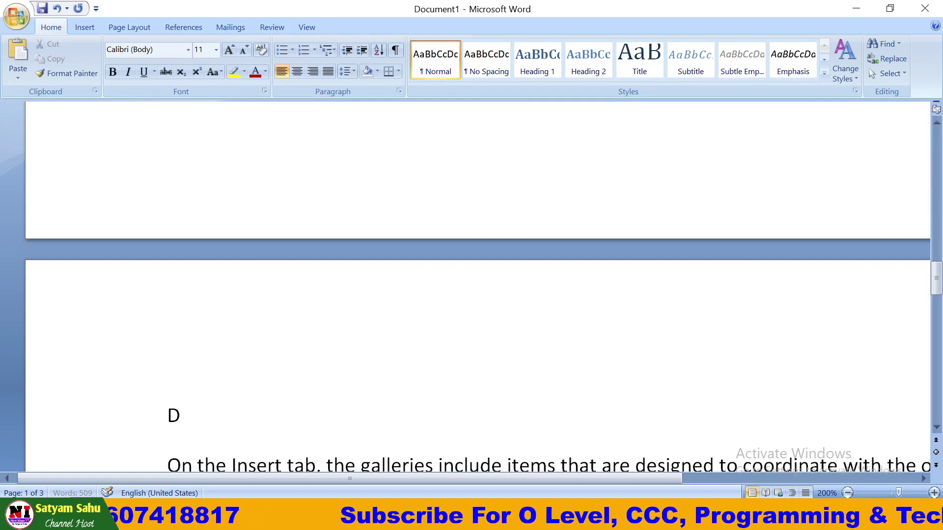
{"action": "type", "text": "ADA"}
{"action": "scroll", "coordinate": [472, 285], "scroll_direction": "up", "scroll_amount": 4}
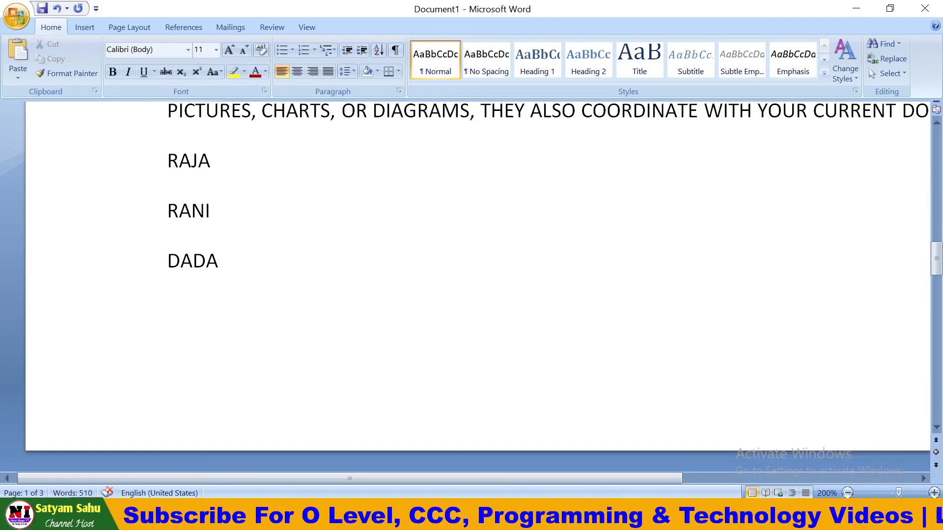
- Give the name lines four-diamond bullets
{"action": "left_click_drag", "start_coordinate": [167, 153], "coordinate": [228, 290]}
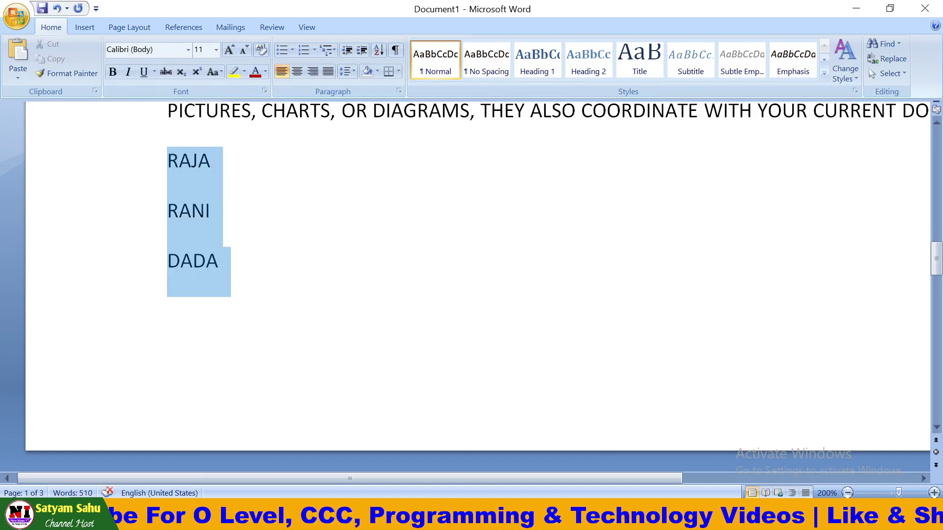
{"action": "scroll", "coordinate": [477, 287], "scroll_direction": "down", "scroll_amount": 2}
{"action": "scroll", "coordinate": [477, 287], "scroll_direction": "down", "scroll_amount": 3}
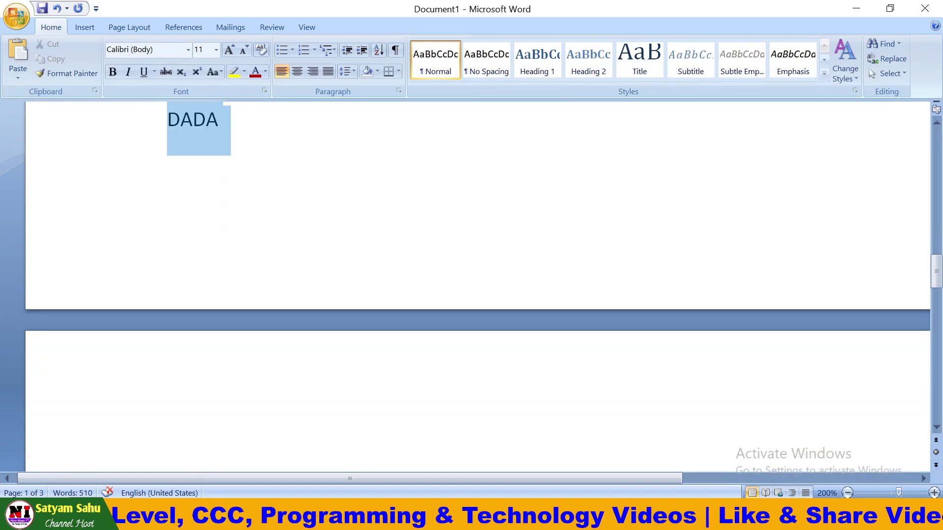
{"action": "scroll", "coordinate": [478, 287], "scroll_direction": "down", "scroll_amount": 3}
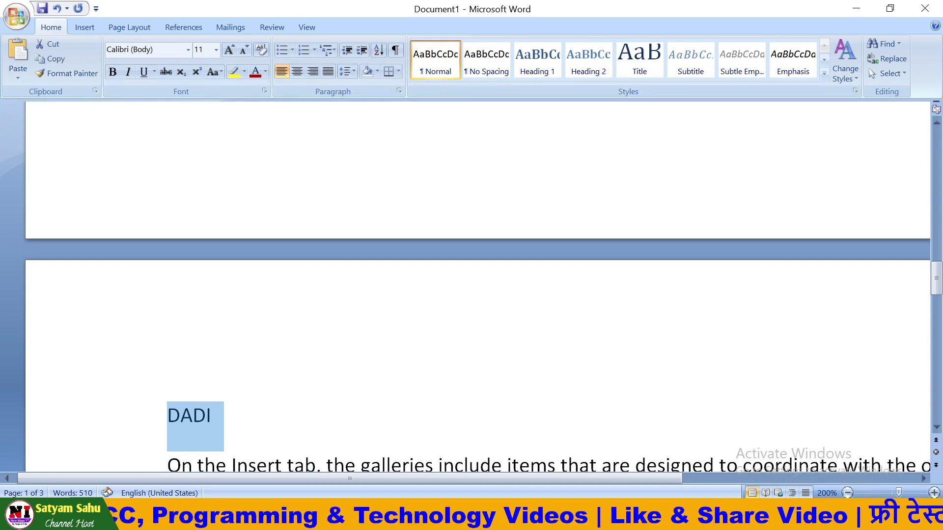
{"action": "left_click", "coordinate": [292, 50]}
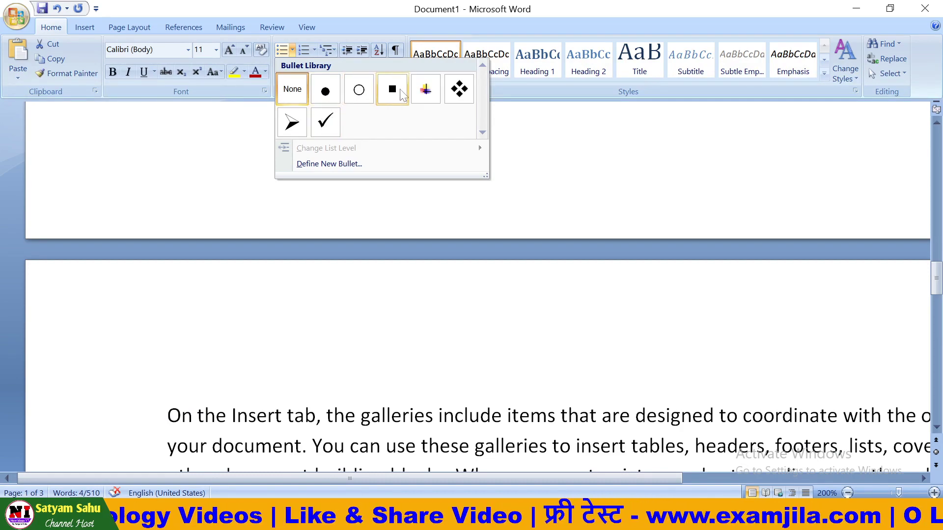
{"action": "left_click", "coordinate": [464, 93]}
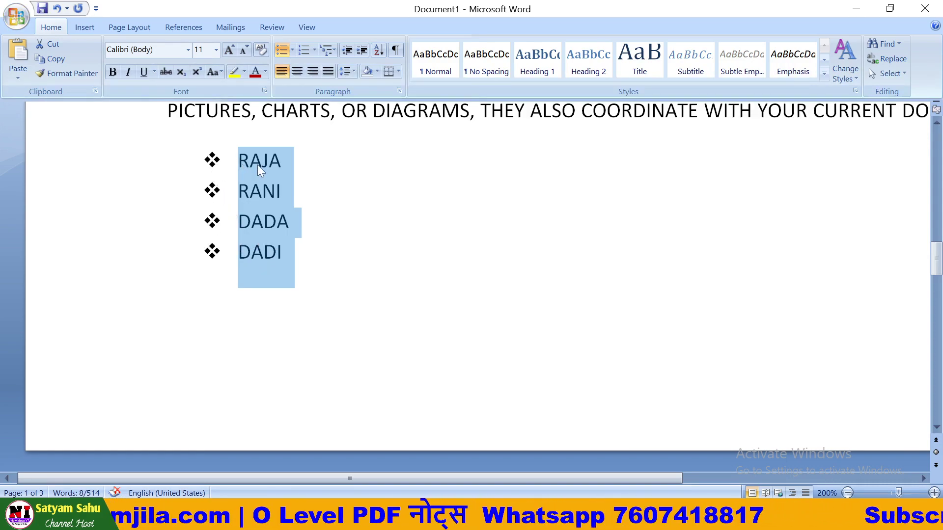
- Preview the Numbering and Multilevel List galleries, closing both without applying either
{"action": "left_click", "coordinate": [314, 49]}
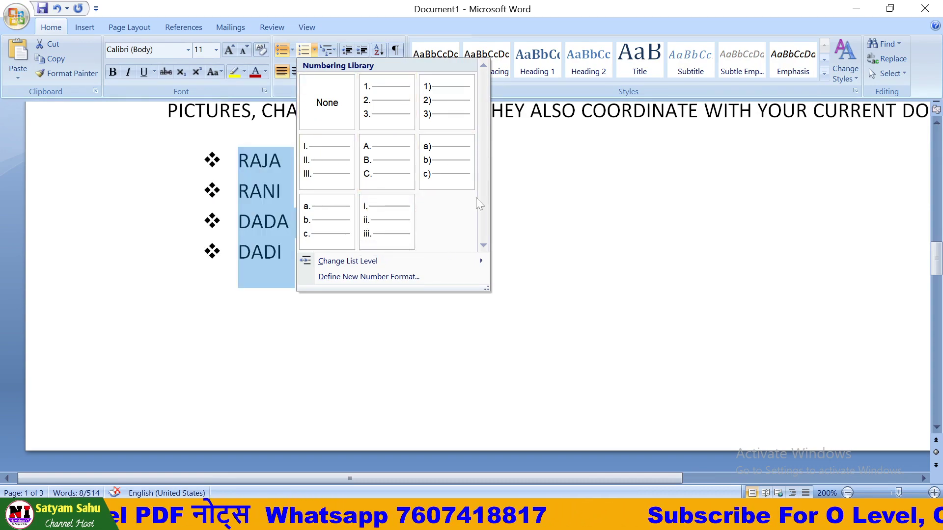
{"action": "key", "text": "Escape"}
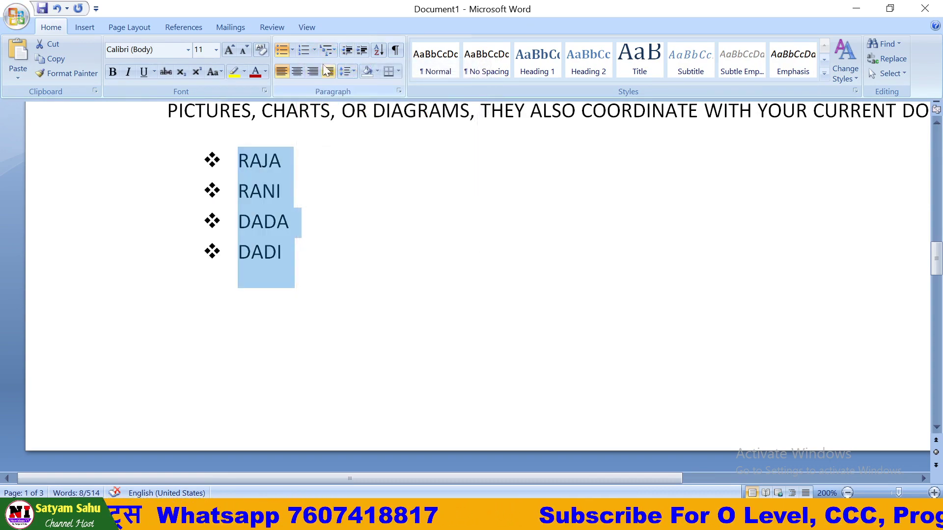
{"action": "left_click", "coordinate": [327, 50]}
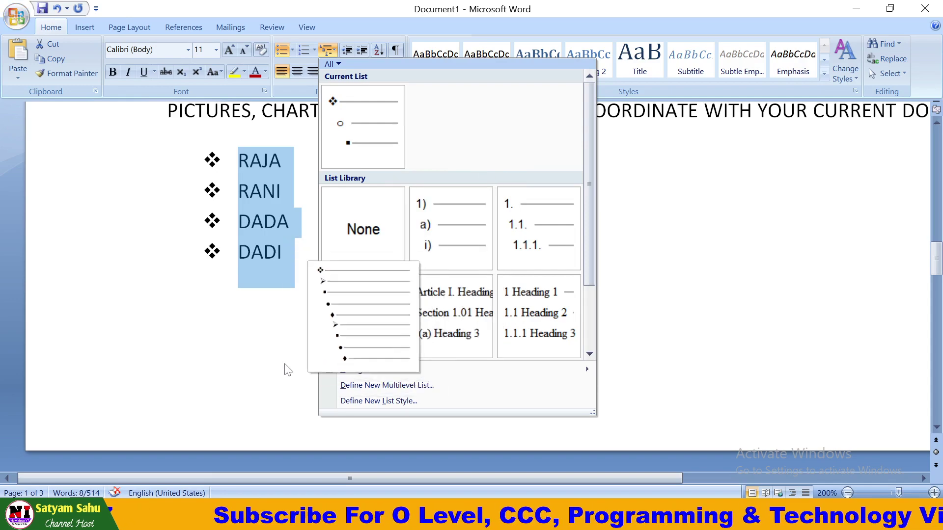
{"action": "left_click", "coordinate": [265, 383]}
{"action": "left_click", "coordinate": [265, 383]}
{"action": "scroll", "coordinate": [265, 383], "scroll_direction": "up", "scroll_amount": 2}
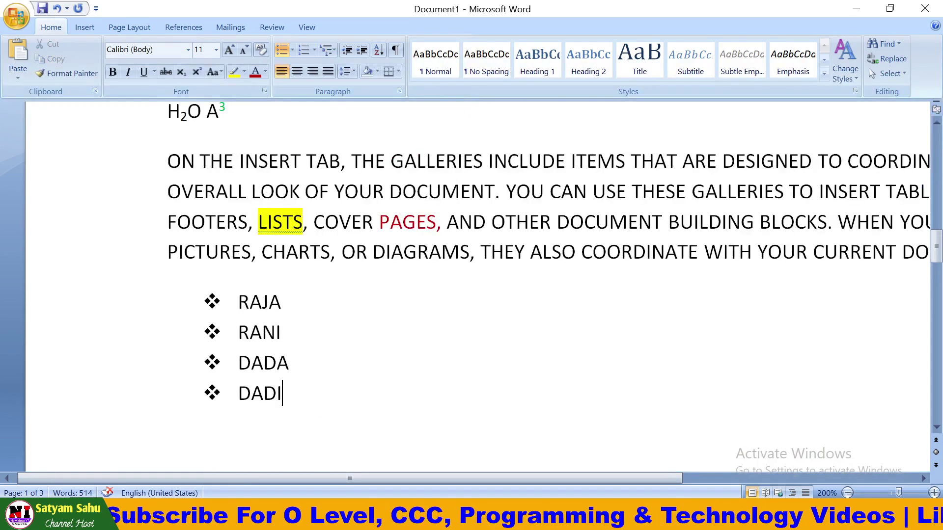
- Select the paragraph beginning 'You can easily change the formatting'
{"action": "scroll", "coordinate": [472, 275], "scroll_direction": "down", "scroll_amount": 2}
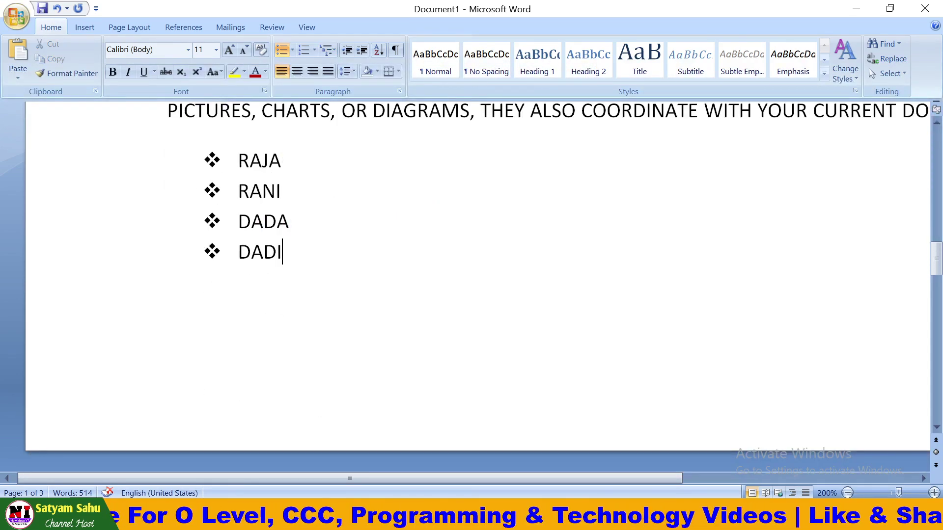
{"action": "scroll", "coordinate": [471, 275], "scroll_direction": "down", "scroll_amount": 8}
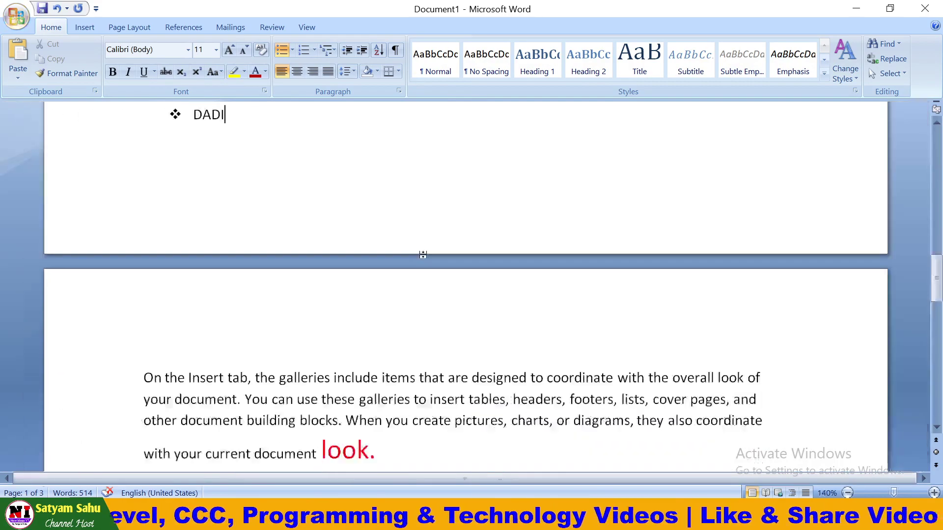
{"action": "scroll", "coordinate": [471, 275], "scroll_direction": "up", "scroll_amount": 4}
{"action": "scroll", "coordinate": [472, 295], "scroll_direction": "up", "scroll_amount": 2}
{"action": "scroll", "coordinate": [471, 294], "scroll_direction": "up", "scroll_amount": 2}
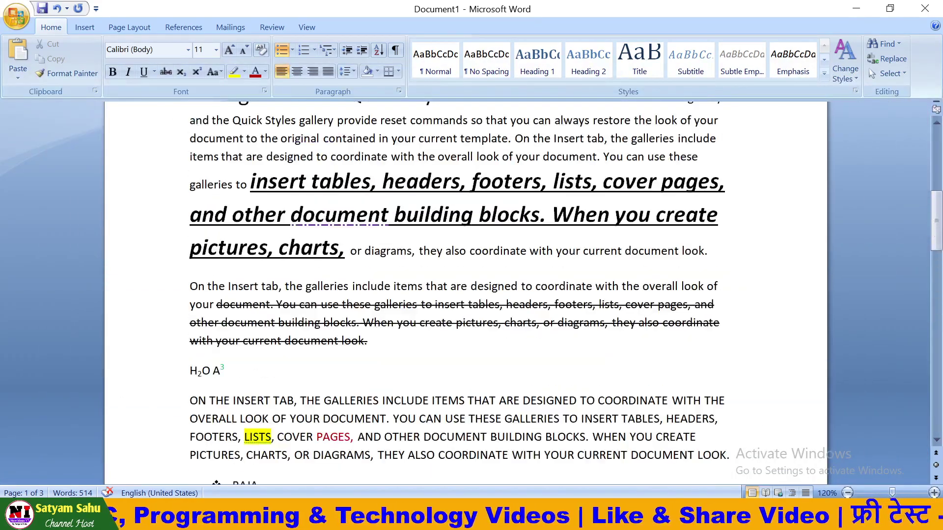
{"action": "scroll", "coordinate": [471, 295], "scroll_direction": "up", "scroll_amount": 3}
{"action": "scroll", "coordinate": [472, 295], "scroll_direction": "up", "scroll_amount": 3}
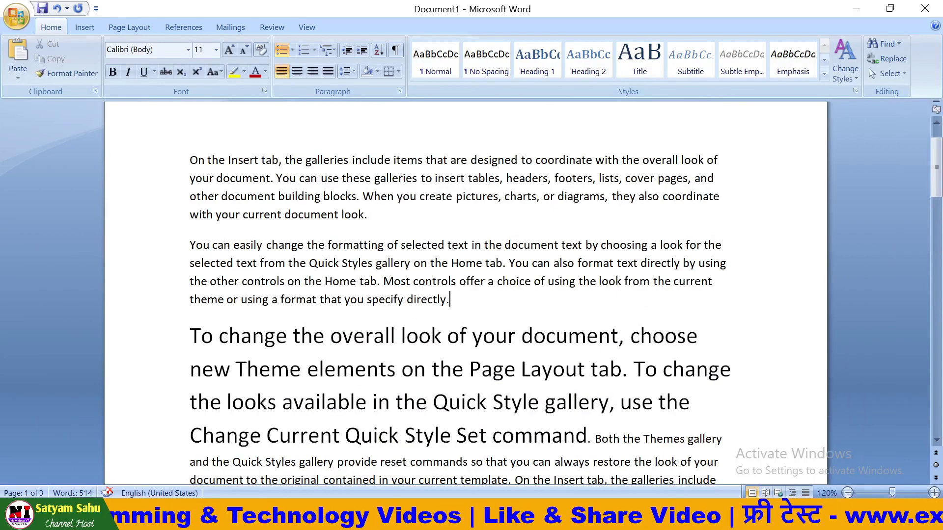
{"action": "left_click_drag", "start_coordinate": [450, 300], "coordinate": [204, 245]}
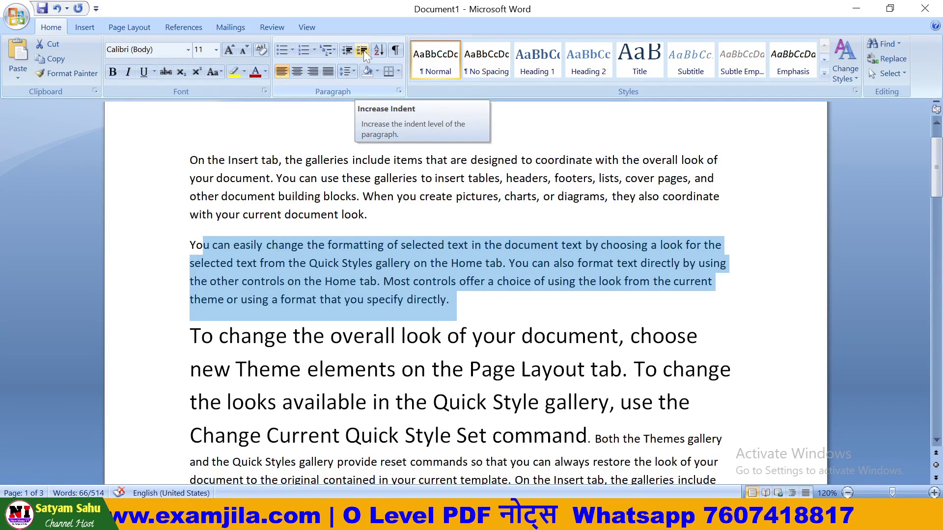
- Increase its left indent five steps, then reduce it by three steps
{"action": "left_click", "coordinate": [362, 50]}
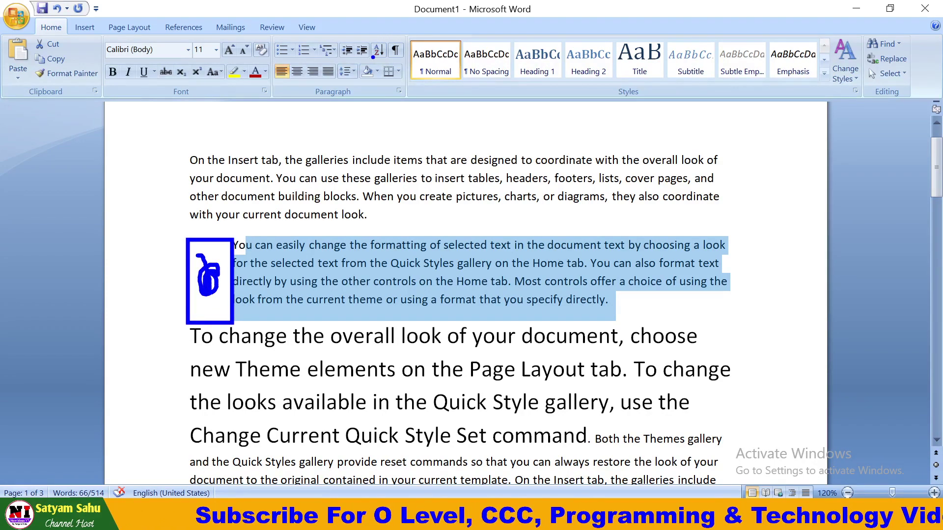
{"action": "left_click", "coordinate": [366, 49]}
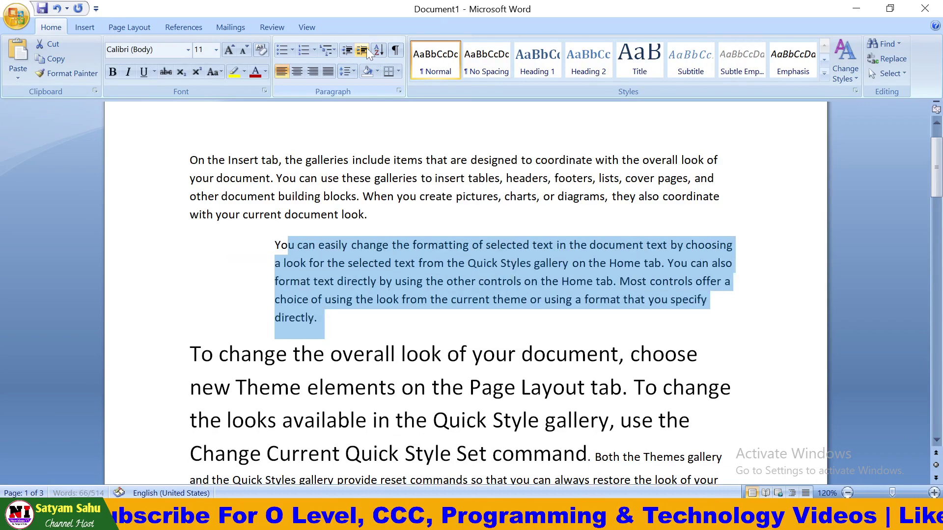
{"action": "left_click", "coordinate": [367, 49]}
{"action": "left_click", "coordinate": [367, 50]}
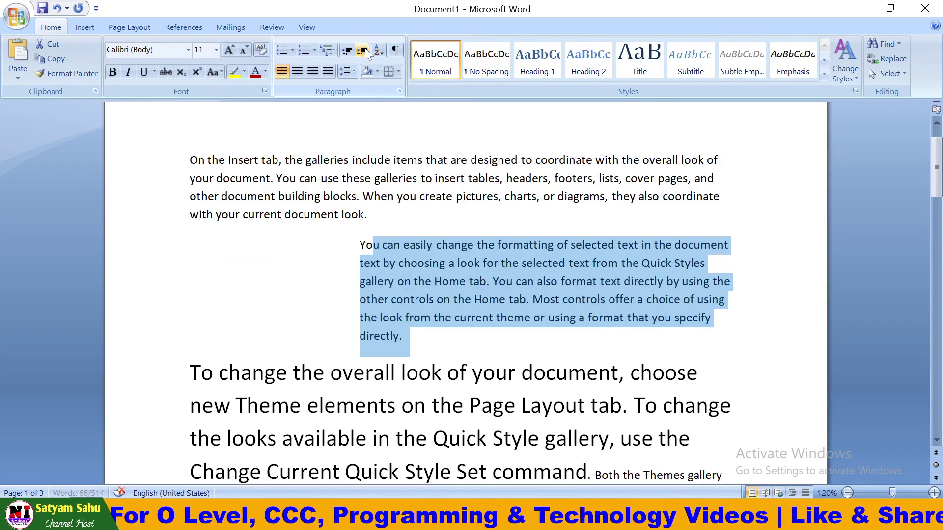
{"action": "left_click", "coordinate": [366, 50]}
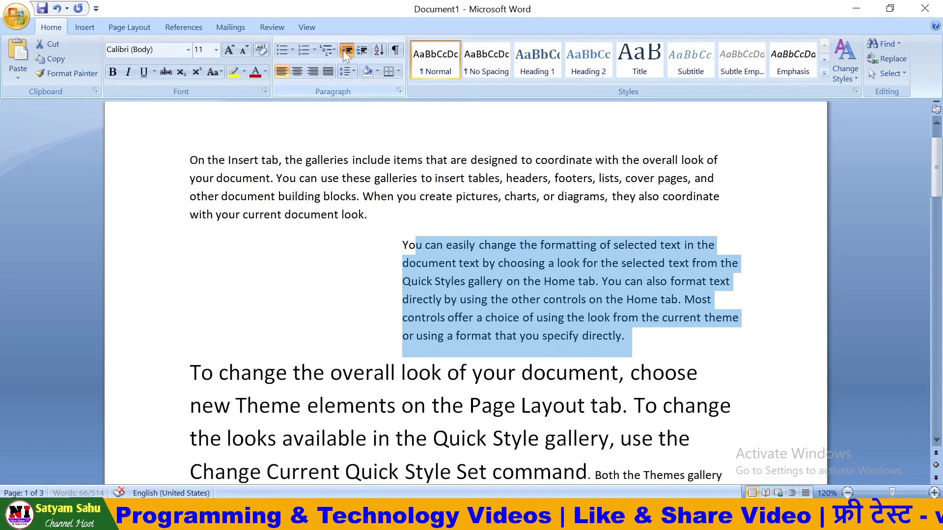
{"action": "left_click", "coordinate": [346, 50]}
{"action": "left_click", "coordinate": [346, 50]}
{"action": "left_click", "coordinate": [346, 50]}
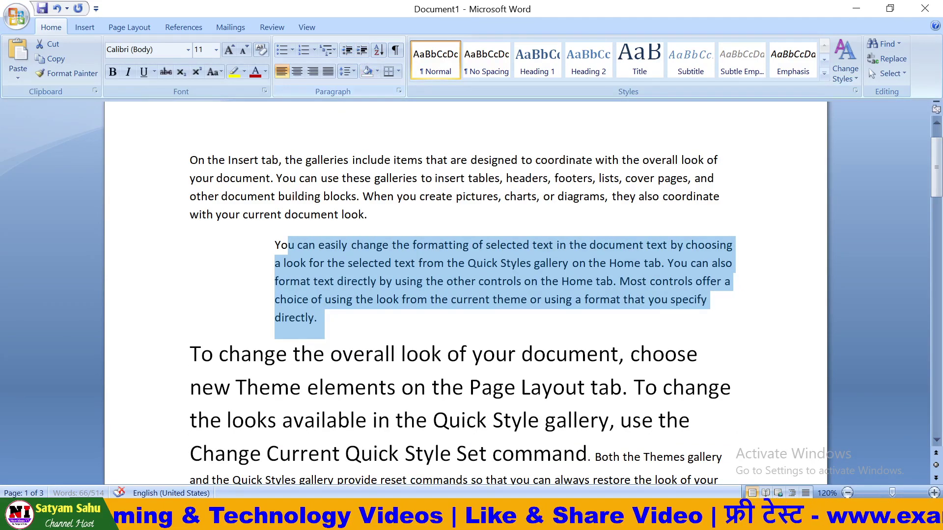
{"action": "left_click", "coordinate": [368, 214]}
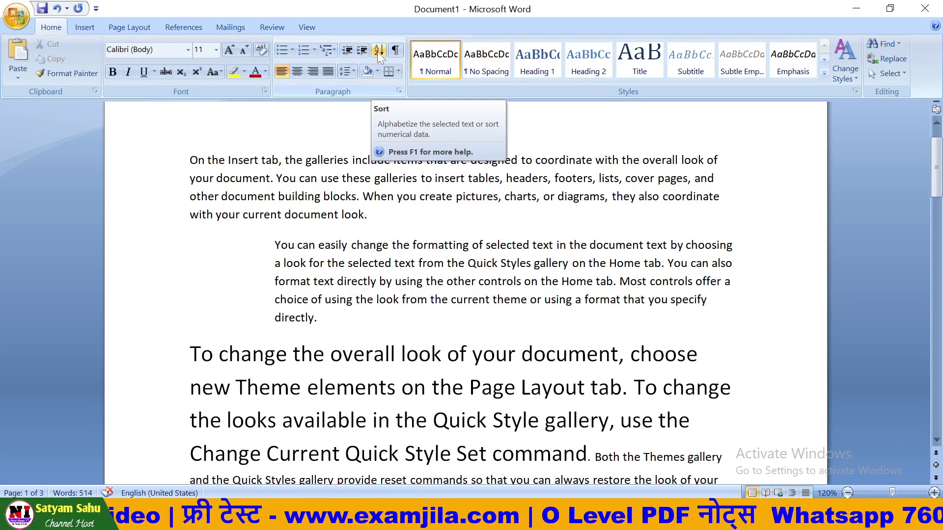
- Select the opening paragraphs above the H2O line and sort them ascending as text
{"action": "left_click", "coordinate": [355, 388]}
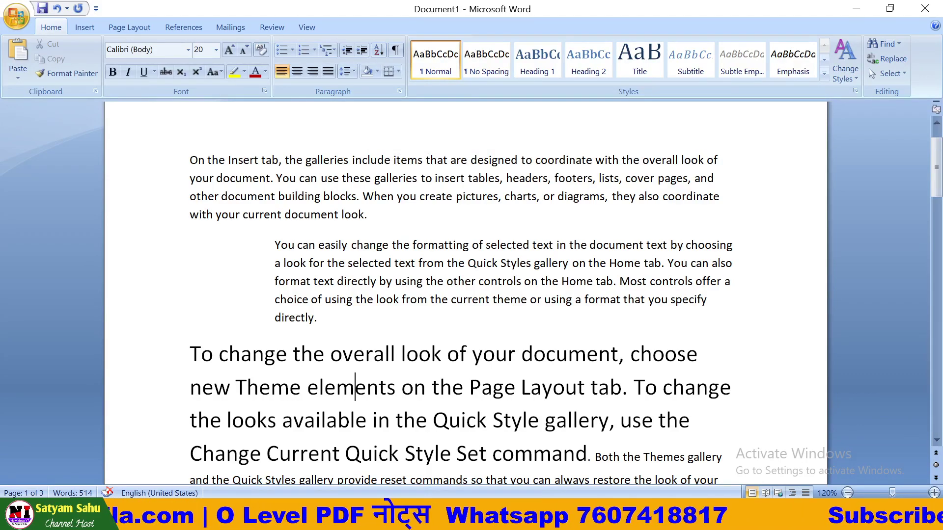
{"action": "key", "text": "ctrl+Home"}
{"action": "key", "text": "shift+Down"}
{"action": "key", "text": "shift+Down"}
{"action": "key", "text": "shift+Down"}
{"action": "key", "text": "shift+Down"}
{"action": "key", "text": "shift+Down"}
{"action": "key", "text": "shift+Down"}
{"action": "key", "text": "shift+Down"}
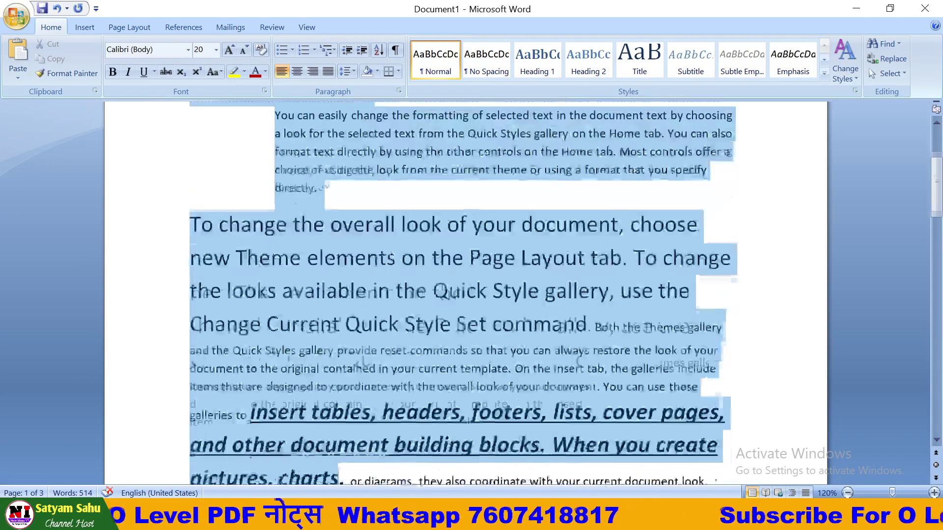
{"action": "key", "text": "shift+Down"}
{"action": "key", "text": "shift+Down"}
{"action": "key", "text": "shift+Down"}
{"action": "key", "text": "shift+Down"}
{"action": "key", "text": "shift+Down"}
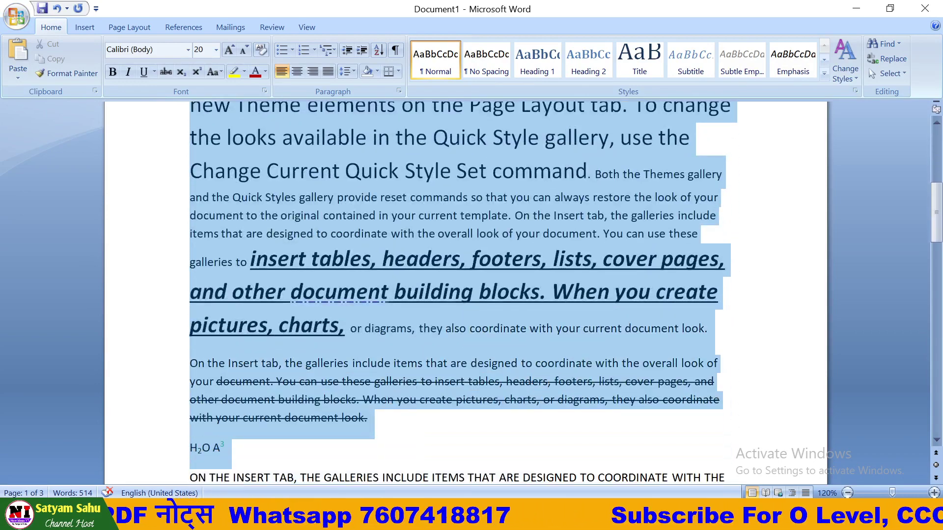
{"action": "key", "text": "shift+Up"}
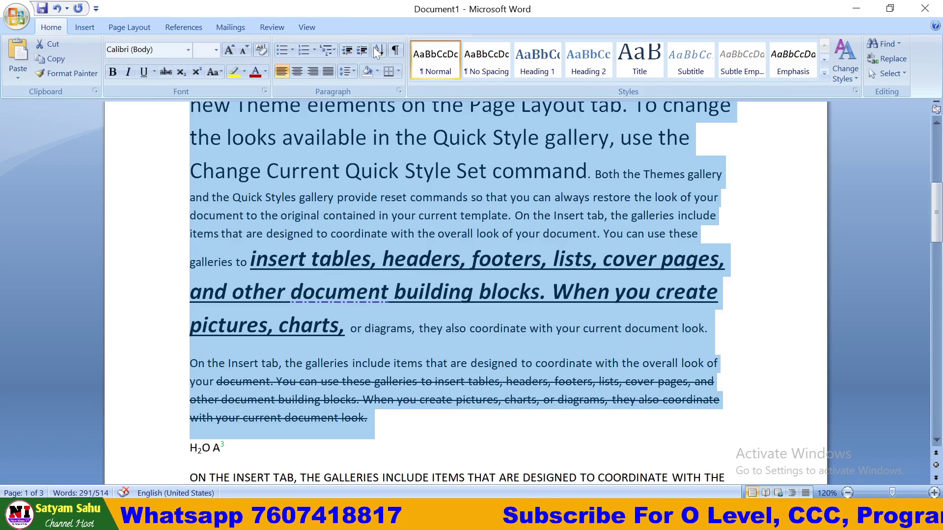
{"action": "left_click", "coordinate": [377, 50]}
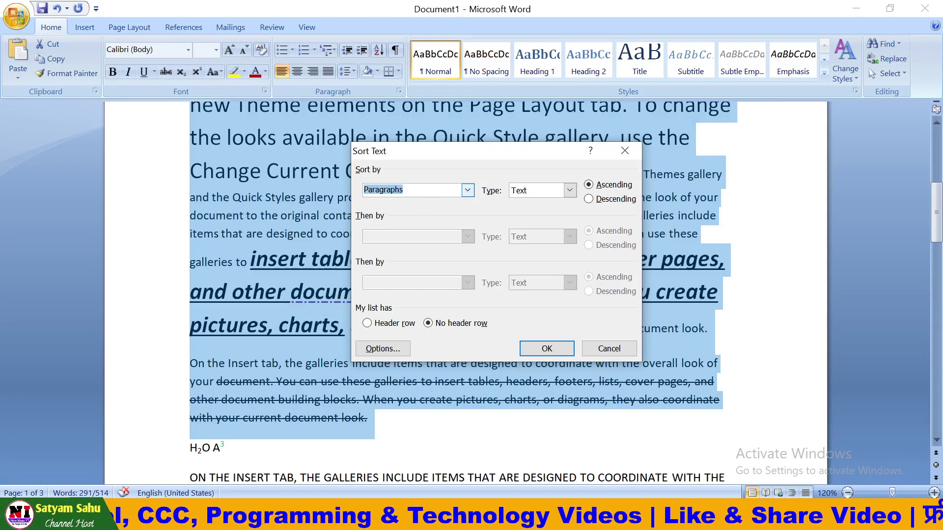
{"action": "left_click", "coordinate": [592, 186]}
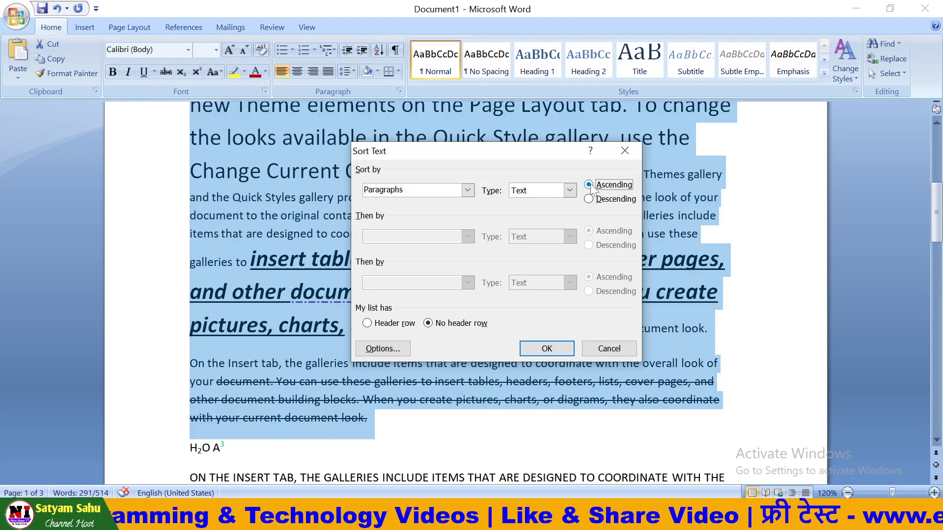
{"action": "left_click", "coordinate": [546, 349]}
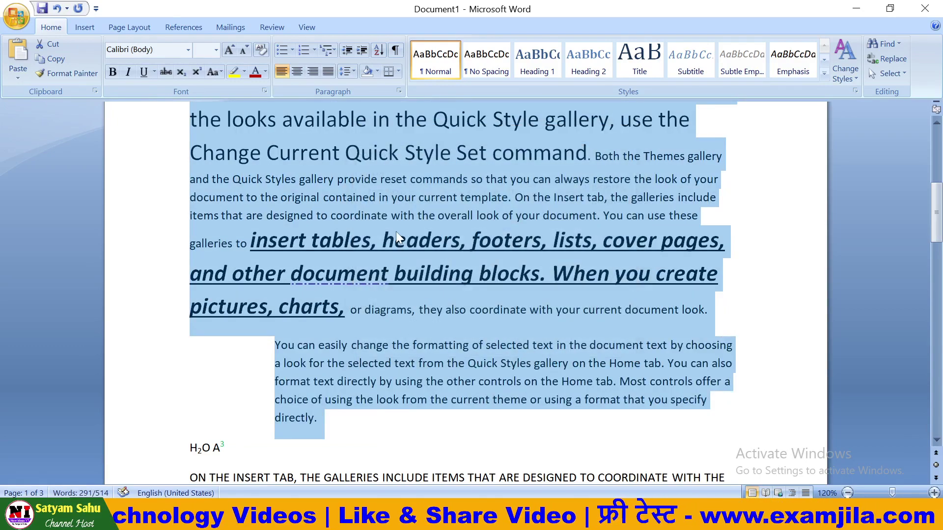
{"action": "scroll", "coordinate": [403, 291], "scroll_direction": "up", "scroll_amount": 5}
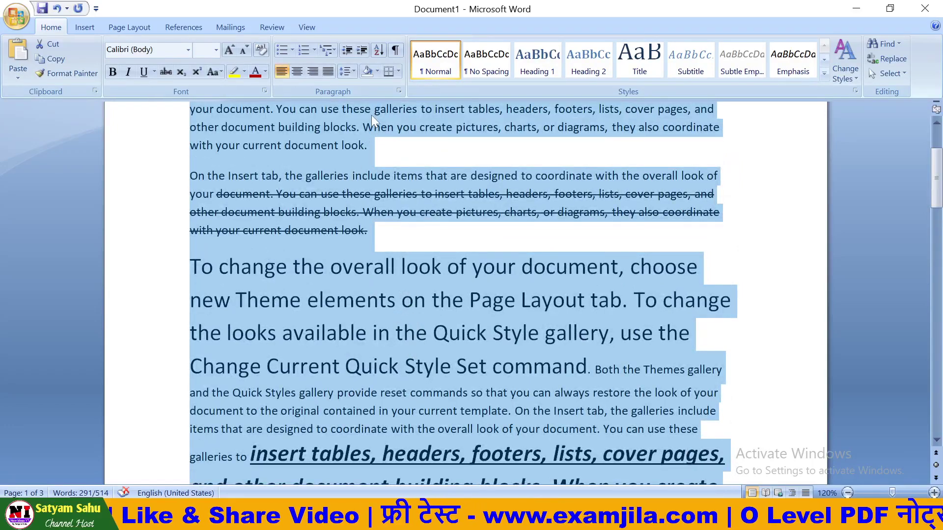
- Show and then hide formatting marks, and clear the selection
{"action": "left_click", "coordinate": [396, 51]}
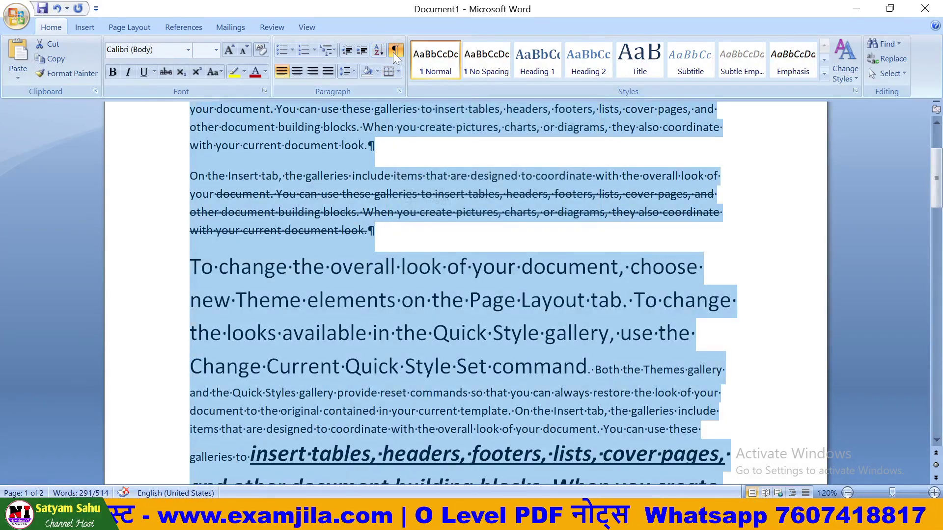
{"action": "left_click", "coordinate": [395, 52]}
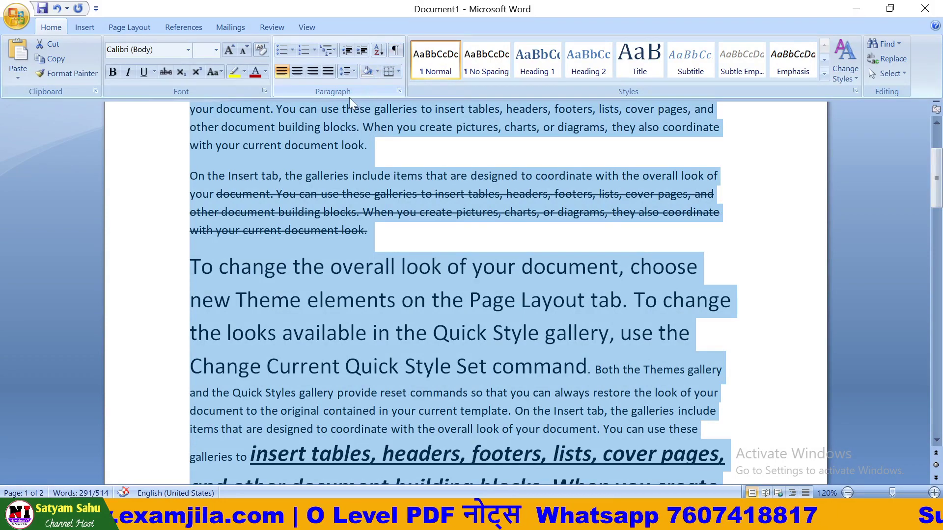
{"action": "left_click", "coordinate": [396, 266]}
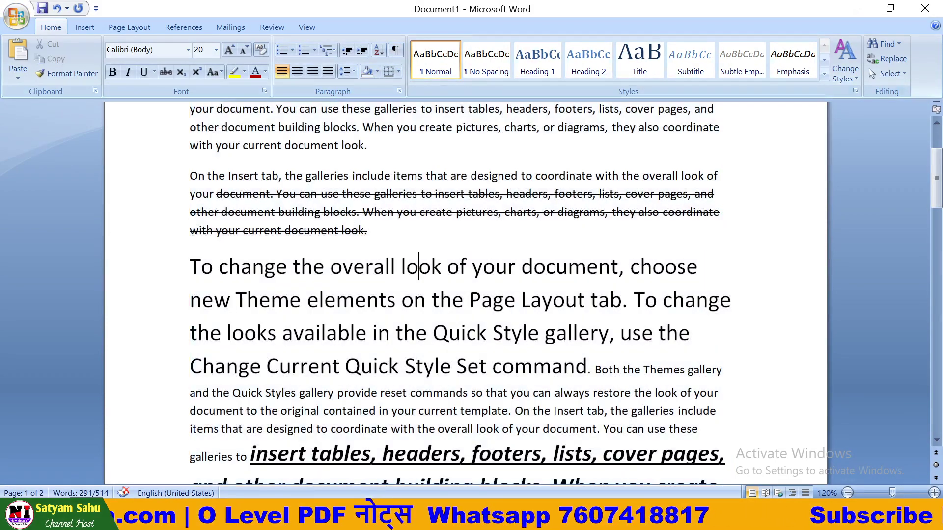
- Select the uppercase ON THE INSERT TAB paragraph
{"action": "scroll", "coordinate": [397, 267], "scroll_direction": "down", "scroll_amount": 1}
{"action": "scroll", "coordinate": [396, 266], "scroll_direction": "down", "scroll_amount": 1}
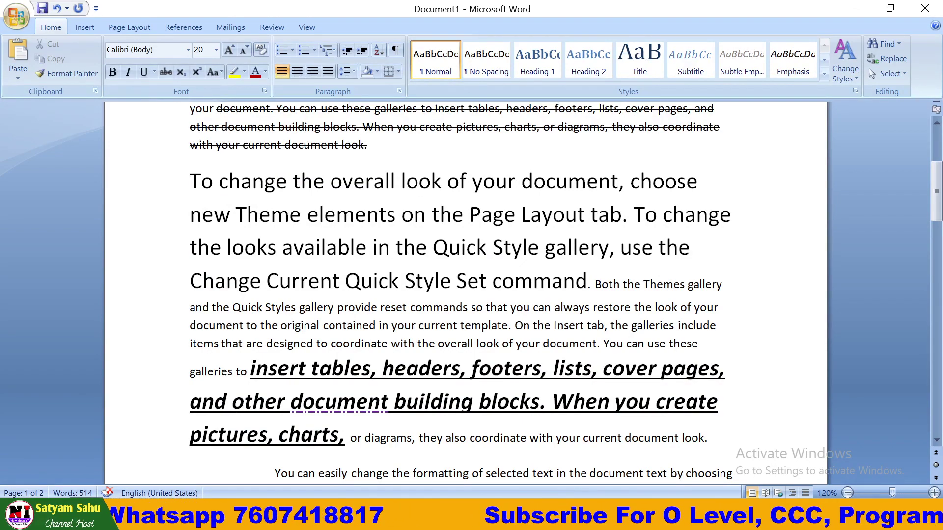
{"action": "scroll", "coordinate": [595, 240], "scroll_direction": "down", "scroll_amount": 1}
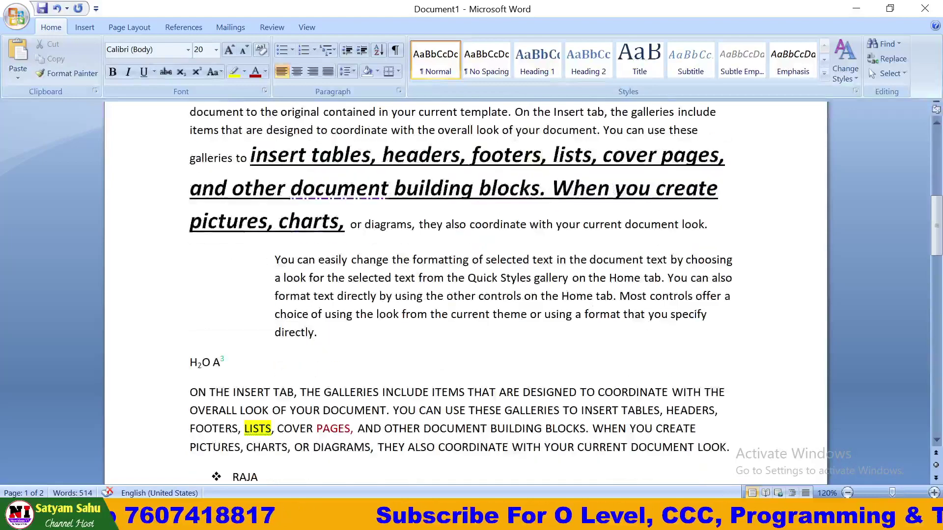
{"action": "scroll", "coordinate": [594, 240], "scroll_direction": "down", "scroll_amount": 3}
{"action": "scroll", "coordinate": [566, 276], "scroll_direction": "up", "scroll_amount": 1}
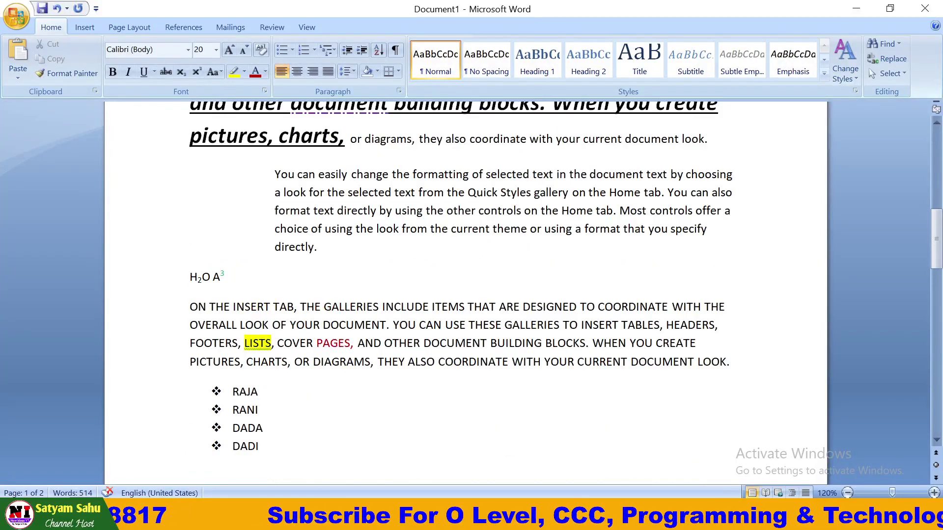
{"action": "left_click_drag", "start_coordinate": [731, 371], "coordinate": [189, 307]}
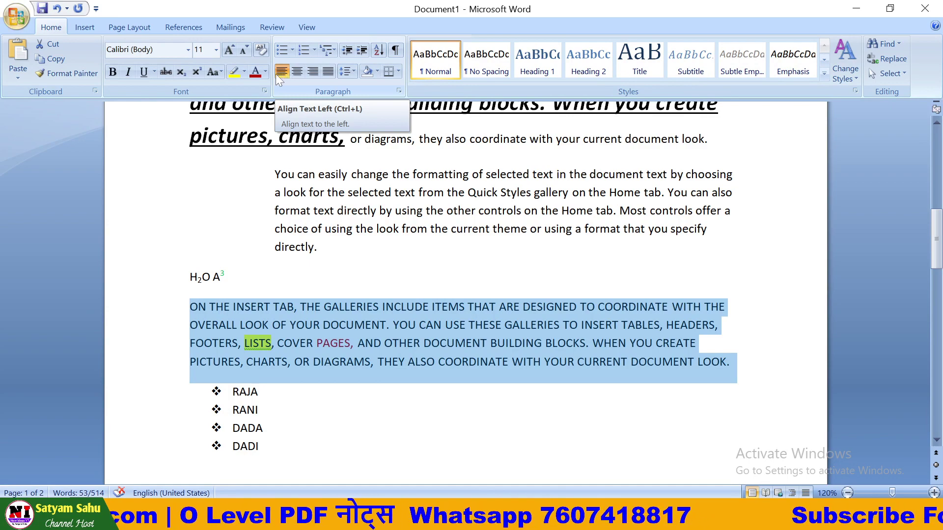
{"action": "left_click", "coordinate": [257, 307]}
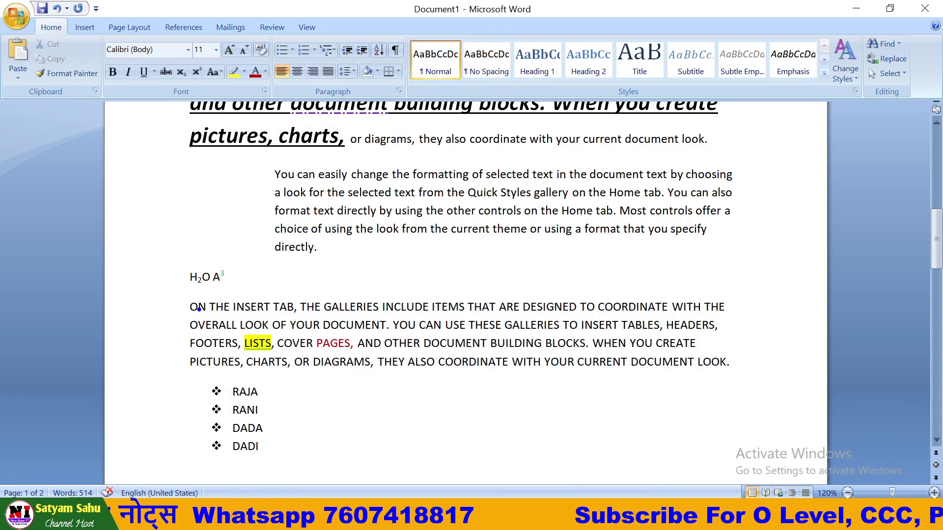
{"action": "left_click_drag", "start_coordinate": [188, 303], "coordinate": [175, 372]}
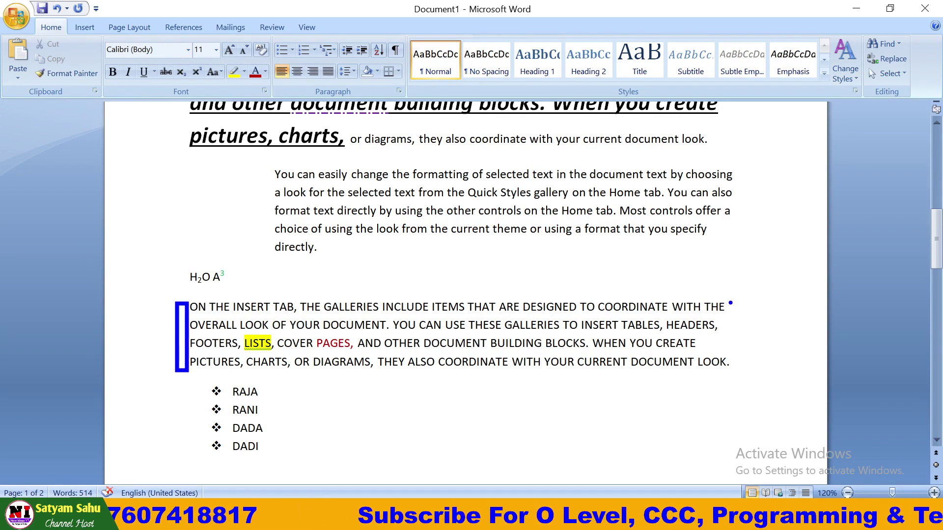
{"action": "left_click_drag", "start_coordinate": [729, 300], "coordinate": [761, 379]}
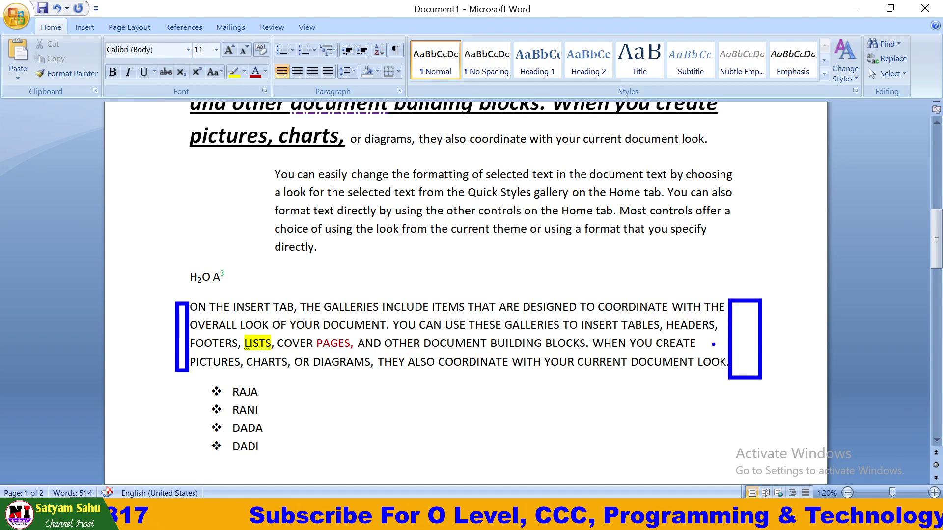
{"action": "mouse_move", "coordinate": [699, 347]}
{"action": "left_mouse_down"}
{"action": "mouse_move", "coordinate": [721, 347]}
{"action": "mouse_move", "coordinate": [727, 323]}
{"action": "left_mouse_up"}
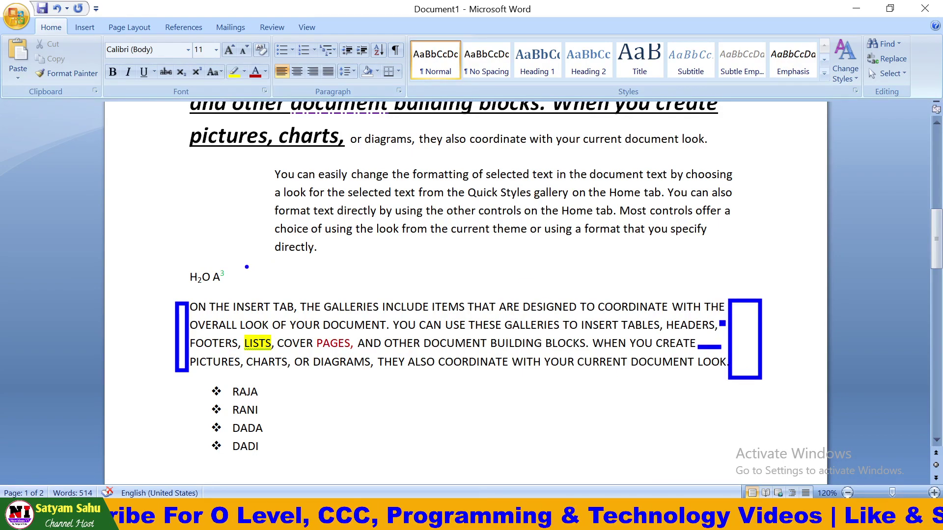
{"action": "left_click_drag", "start_coordinate": [246, 267], "coordinate": [176, 289]}
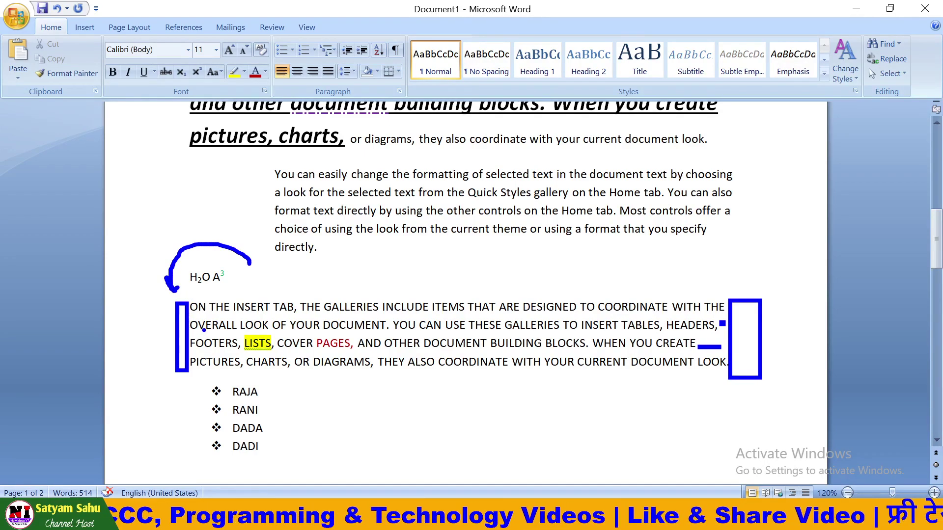
{"action": "key", "text": "Escape"}
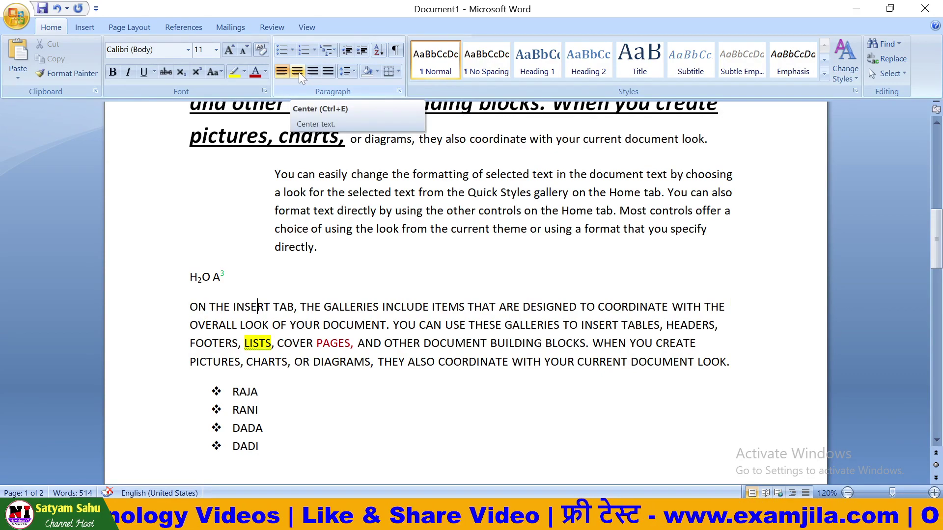
- Centre the uppercase ON THE INSERT TAB paragraph
{"action": "left_click", "coordinate": [299, 71]}
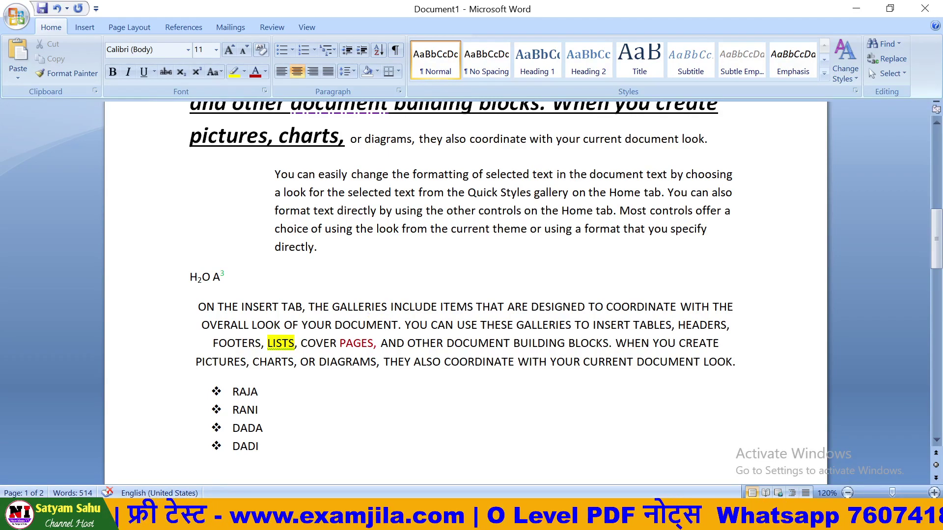
{"action": "left_click_drag", "start_coordinate": [187, 302], "coordinate": [195, 374]}
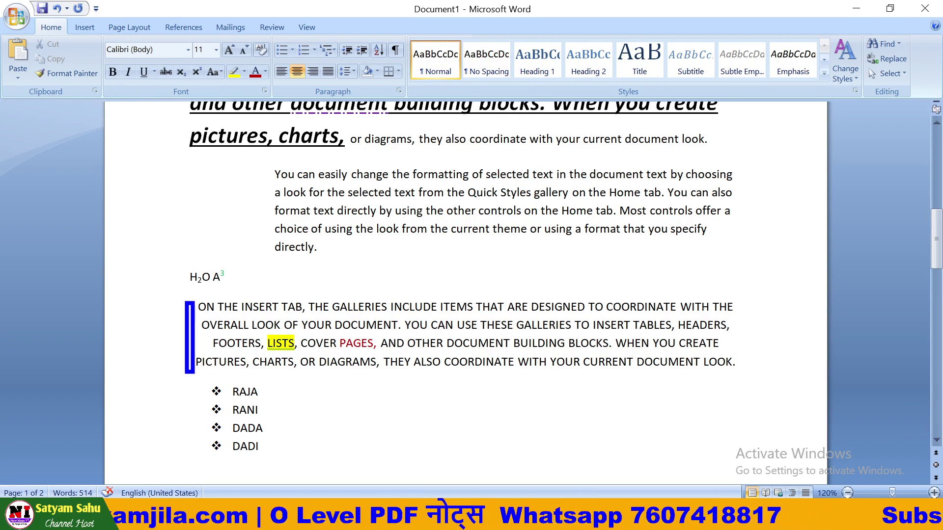
{"action": "left_click_drag", "start_coordinate": [739, 304], "coordinate": [749, 366]}
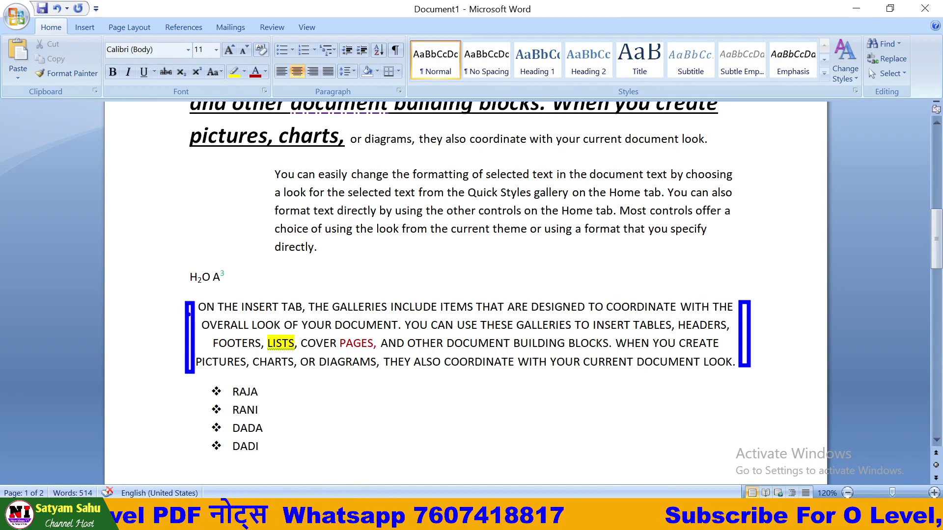
{"action": "left_click_drag", "start_coordinate": [197, 301], "coordinate": [200, 293]}
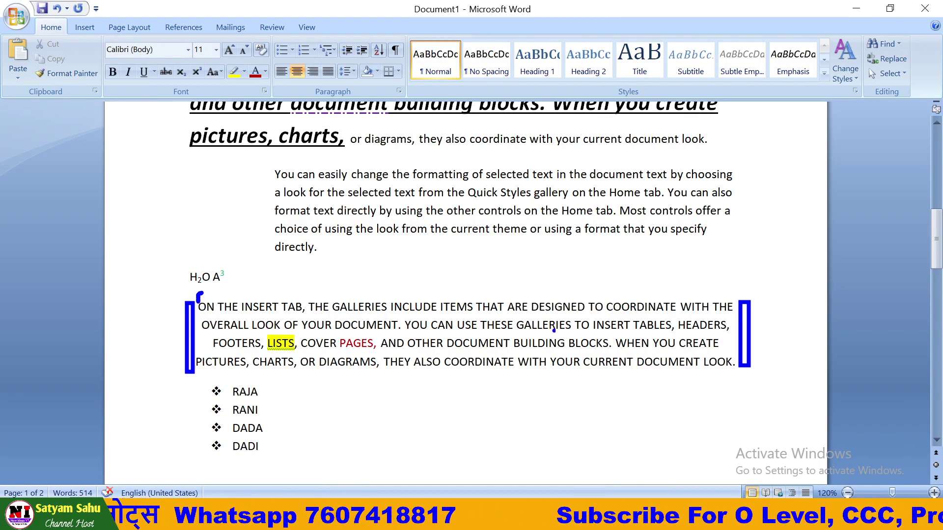
{"action": "left_click_drag", "start_coordinate": [736, 300], "coordinate": [730, 286]}
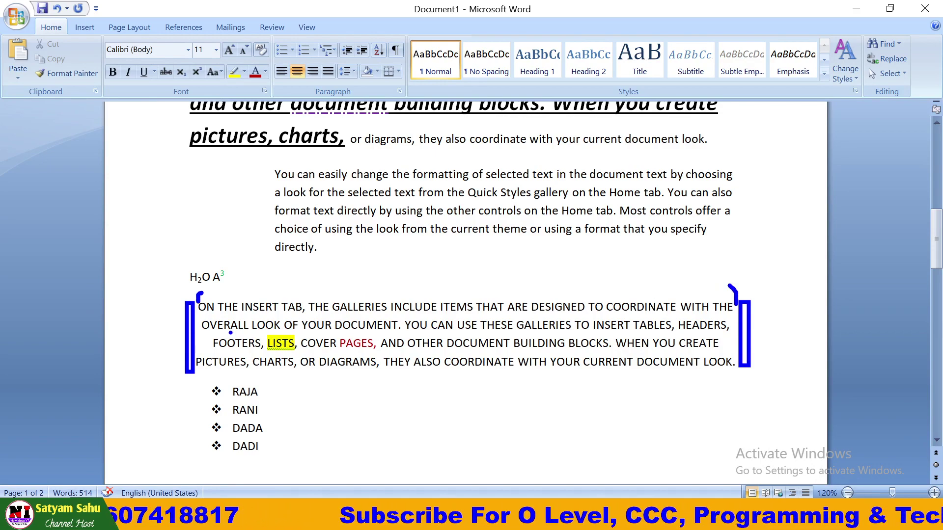
{"action": "left_click_drag", "start_coordinate": [202, 325], "coordinate": [207, 316]}
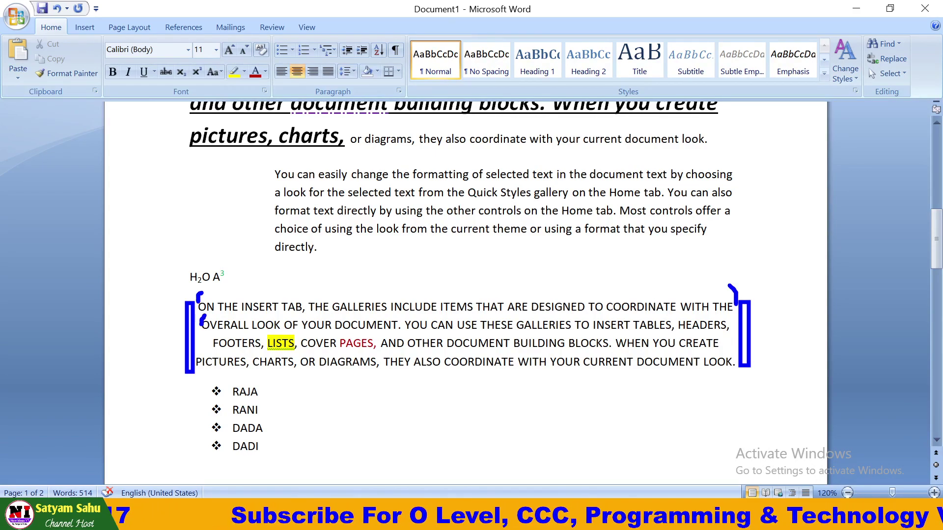
{"action": "left_click_drag", "start_coordinate": [734, 327], "coordinate": [731, 305]}
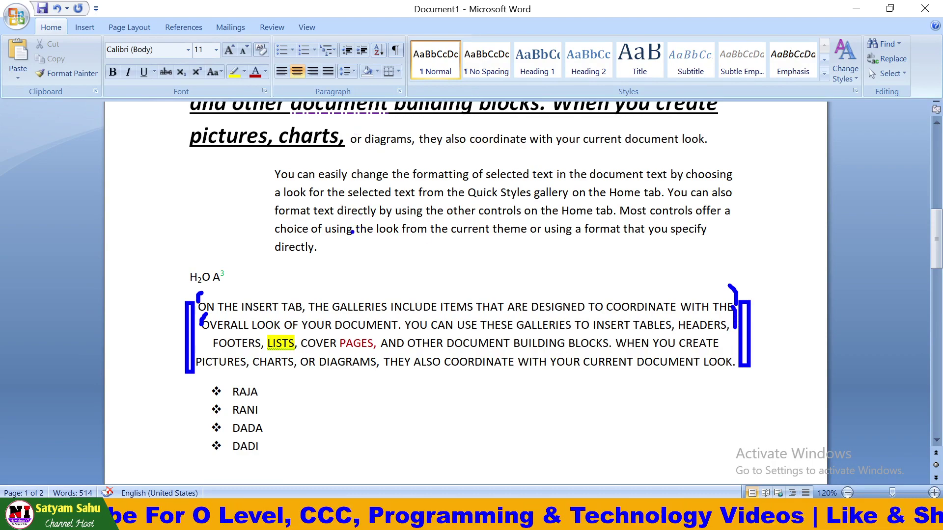
{"action": "key", "text": "Escape"}
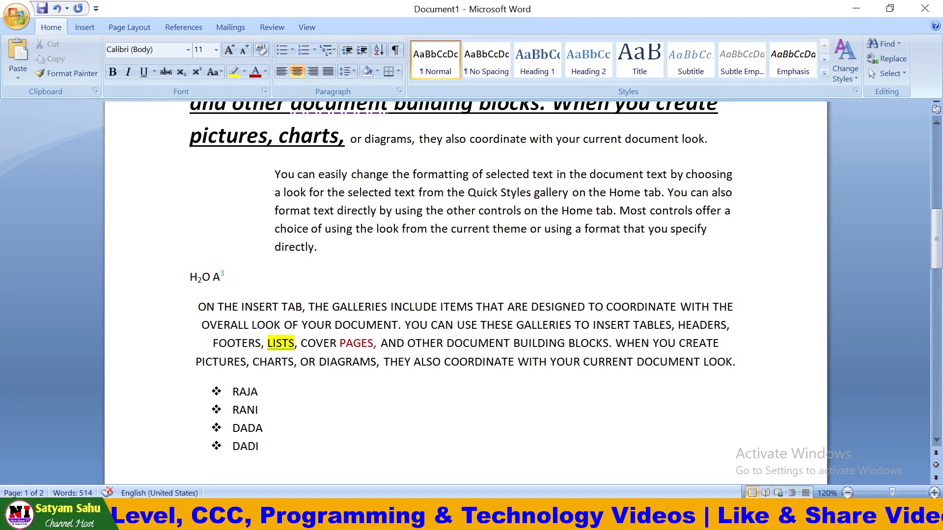
- Reselect the paragraph and align it to the right margin
{"action": "mouse_move", "coordinate": [739, 376]}
{"action": "left_mouse_down"}
{"action": "mouse_move", "coordinate": [226, 280]}
{"action": "mouse_move", "coordinate": [221, 290]}
{"action": "left_mouse_up"}
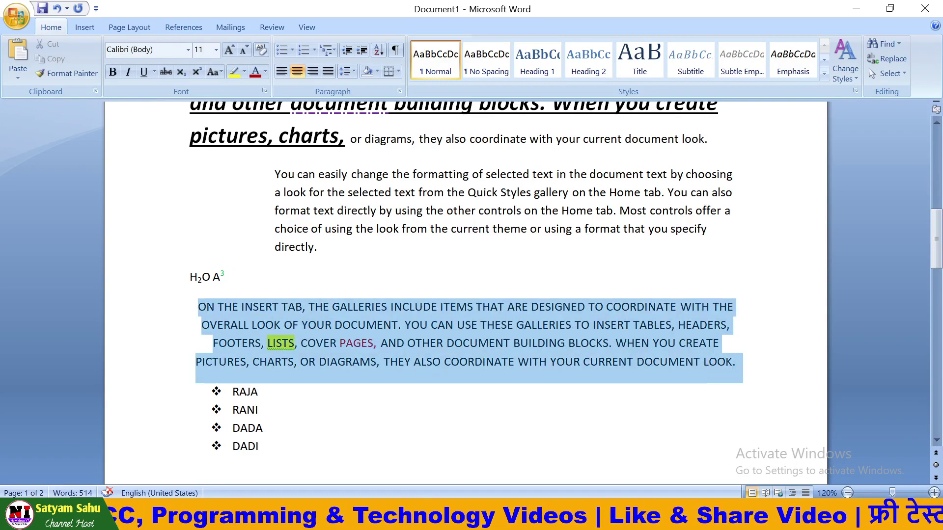
{"action": "left_click", "coordinate": [312, 72]}
{"action": "left_click", "coordinate": [744, 373]}
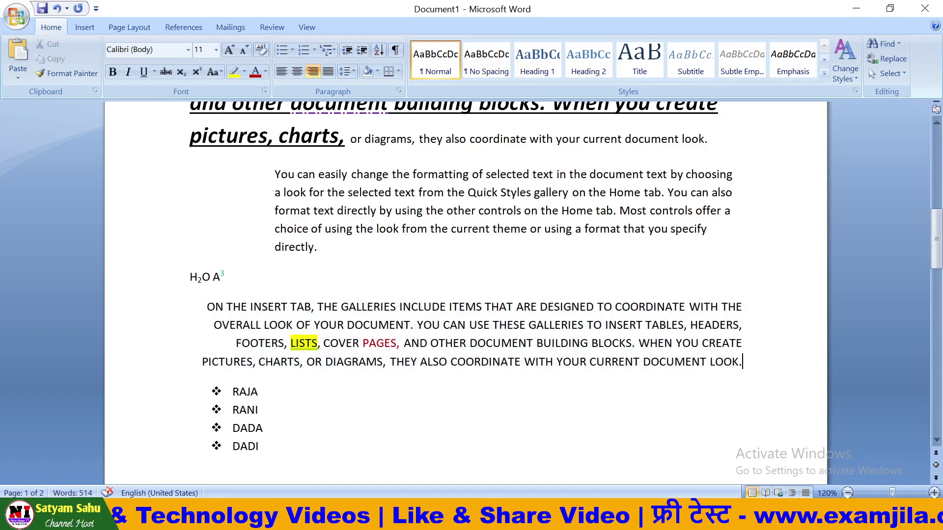
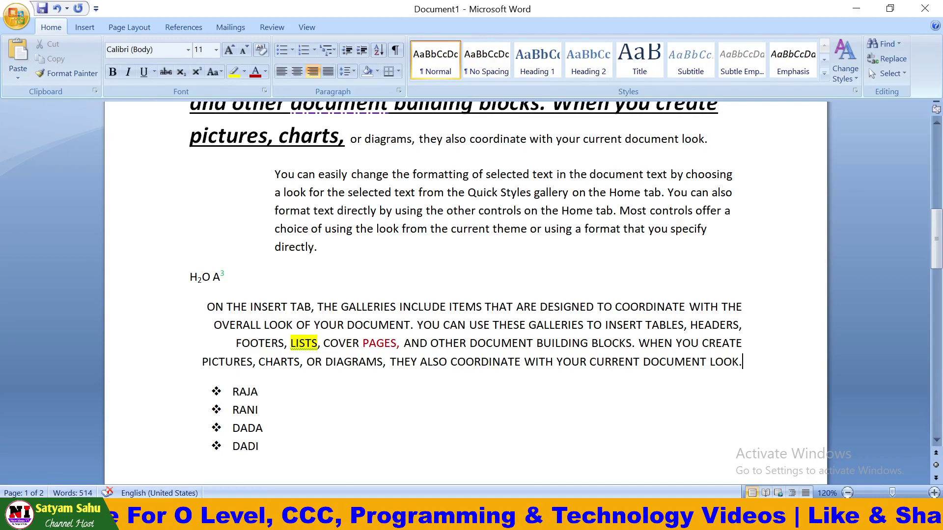
- Justify the all-caps paragraph so its lines reach both margins, then reselect it
{"action": "key", "text": "ctrl+shift+Left"}
{"action": "key", "text": "ctrl+shift+Left"}
{"action": "key", "text": "ctrl+shift+Left"}
{"action": "key", "text": "ctrl+shift+Left"}
{"action": "key", "text": "ctrl+shift+Left"}
{"action": "key", "text": "ctrl+shift+Left"}
{"action": "key", "text": "ctrl+shift+Left"}
{"action": "key", "text": "ctrl+shift+Left"}
{"action": "key", "text": "ctrl+shift+Left"}
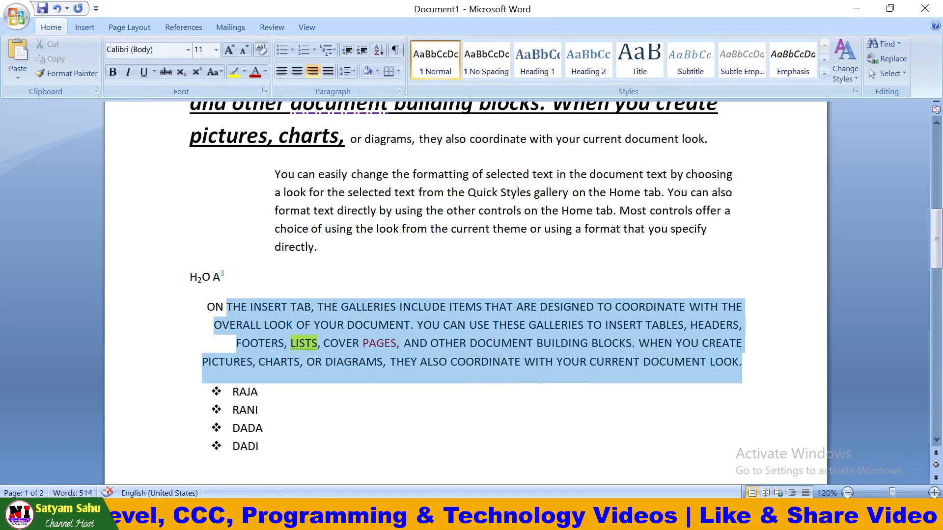
{"action": "key", "text": "ctrl+shift+Left"}
{"action": "key", "text": "ctrl+shift+Left"}
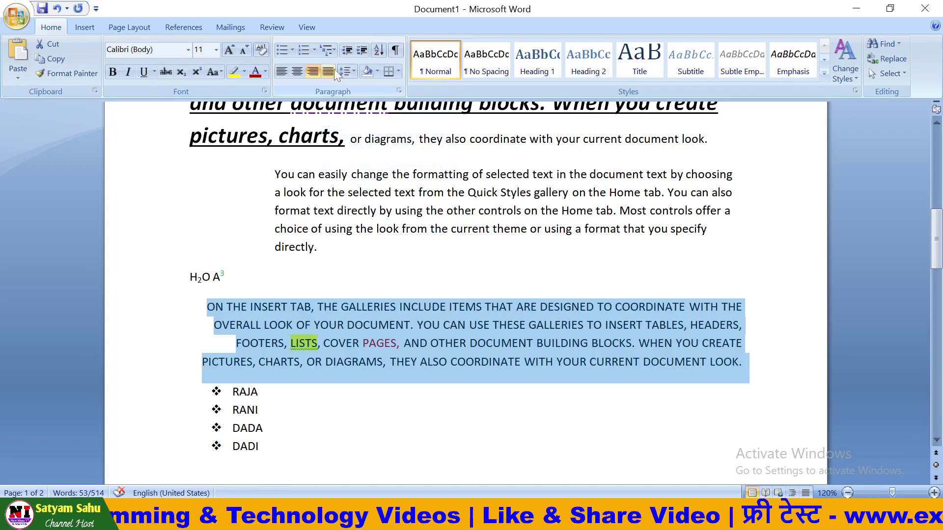
{"action": "left_click", "coordinate": [328, 71]}
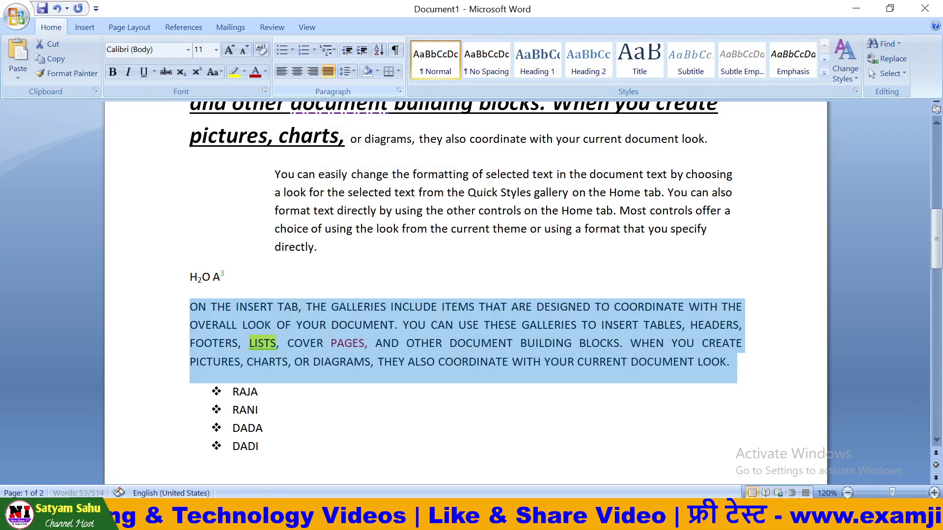
{"action": "left_click", "coordinate": [405, 352]}
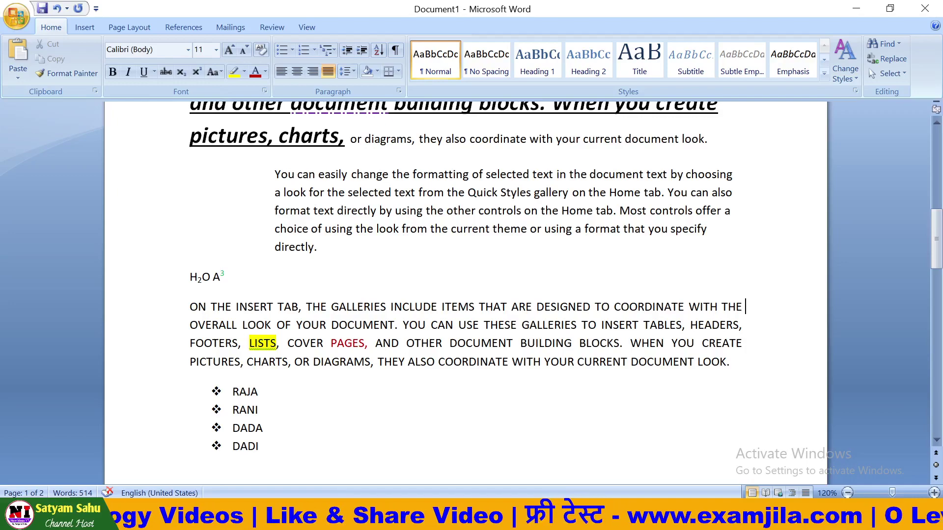
{"action": "left_click_drag", "start_coordinate": [746, 307], "coordinate": [614, 344]}
{"action": "left_click", "coordinate": [607, 343]}
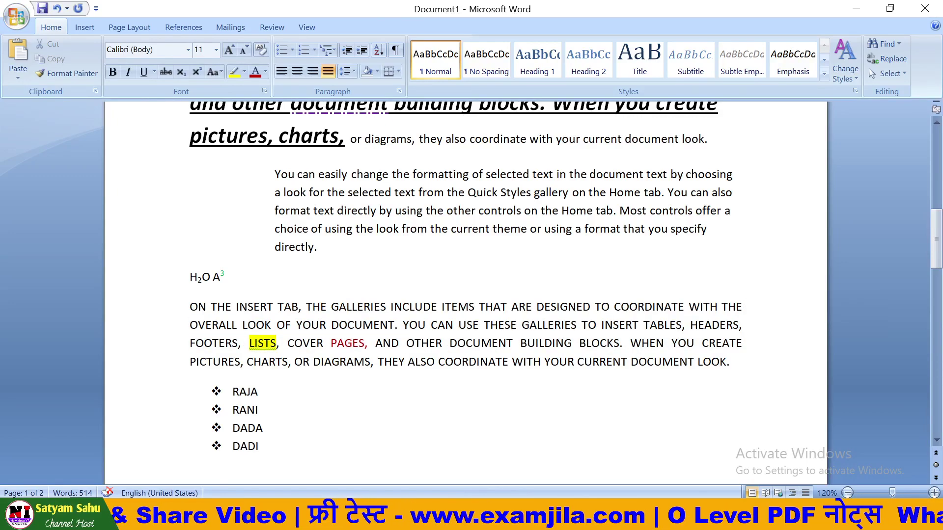
{"action": "left_click", "coordinate": [473, 344]}
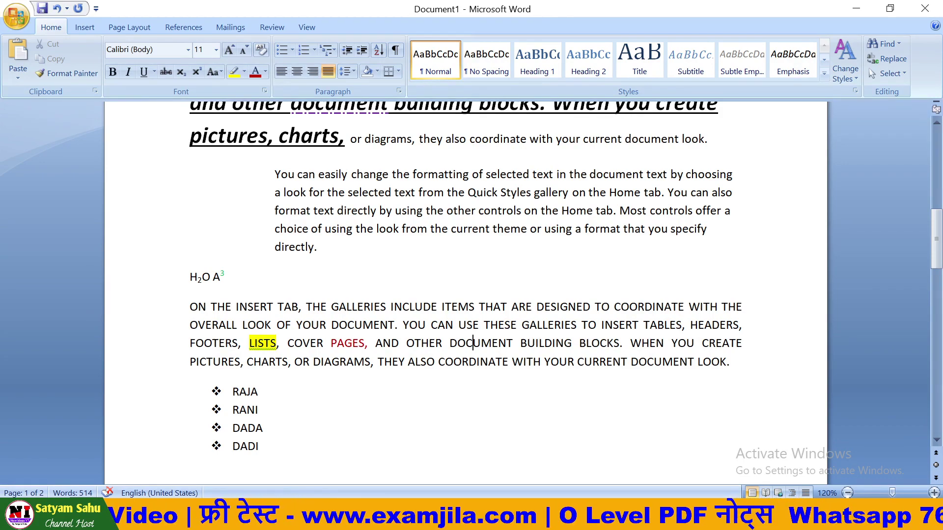
{"action": "left_click_drag", "start_coordinate": [730, 362], "coordinate": [190, 307]}
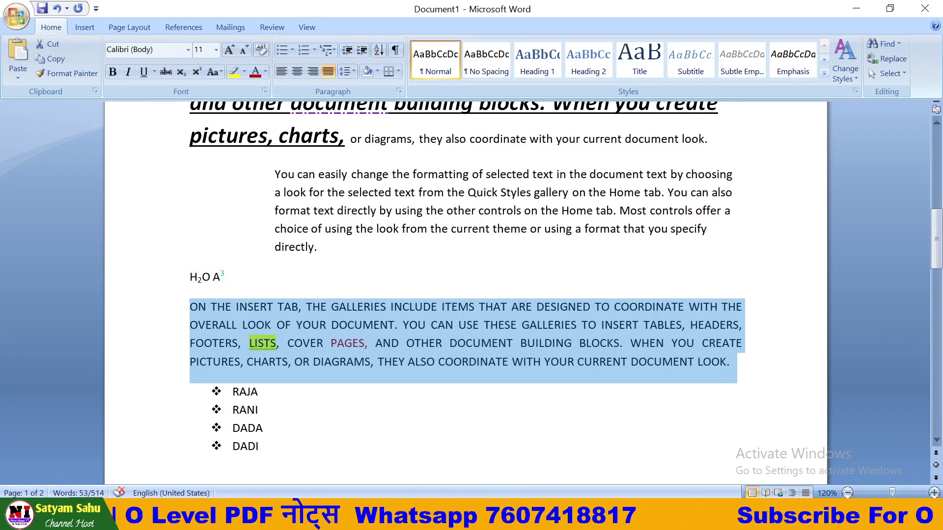
- Try 1.5 and wider line spacing on the paragraph, then settle on single 1.0 spacing
{"action": "left_click", "coordinate": [352, 72]}
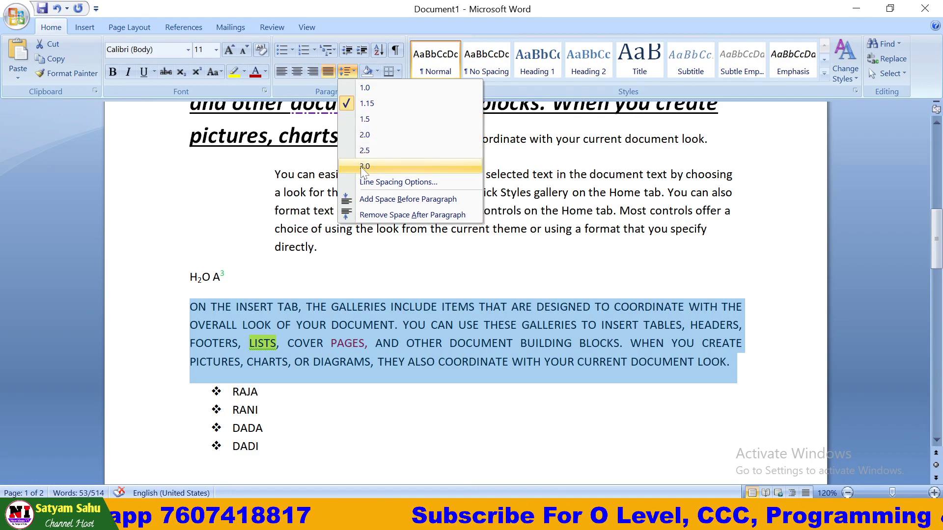
{"action": "left_click", "coordinate": [367, 120]}
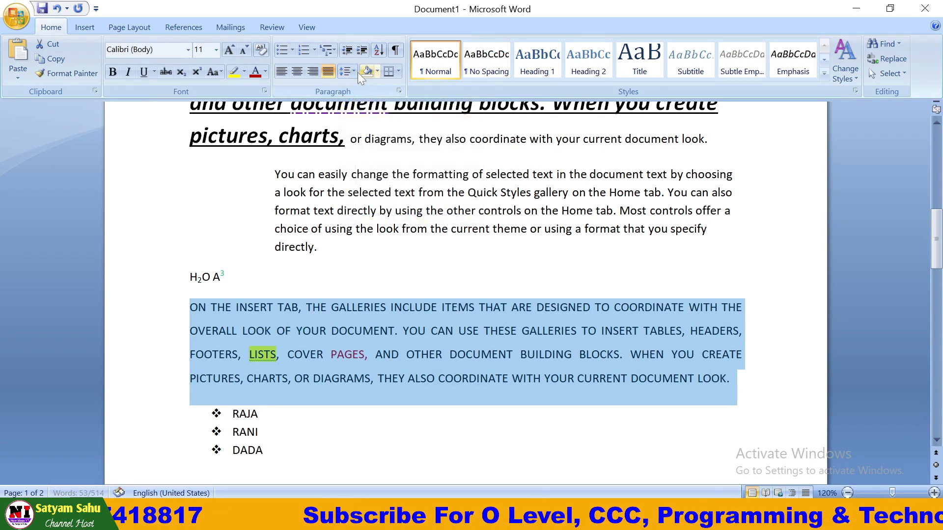
{"action": "left_click", "coordinate": [356, 72]}
{"action": "left_click", "coordinate": [356, 147]}
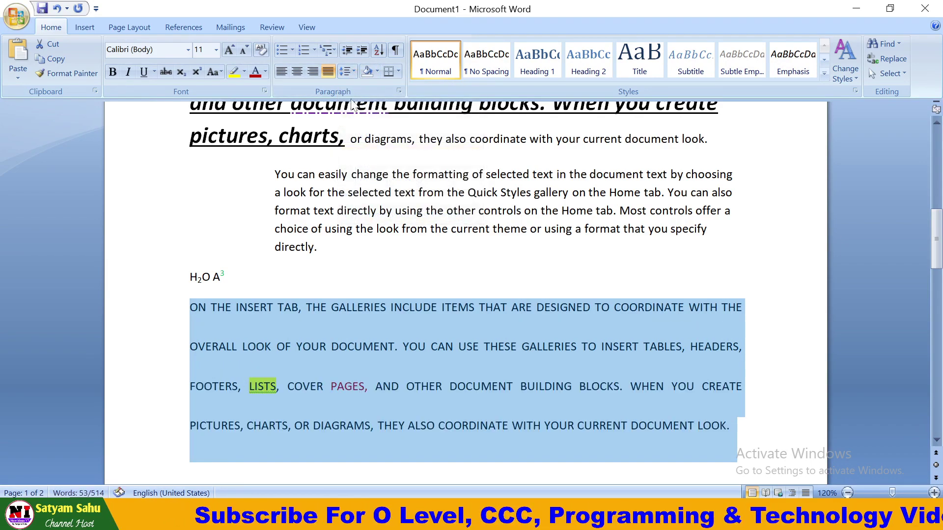
{"action": "left_click", "coordinate": [346, 72]}
{"action": "left_click", "coordinate": [351, 87]}
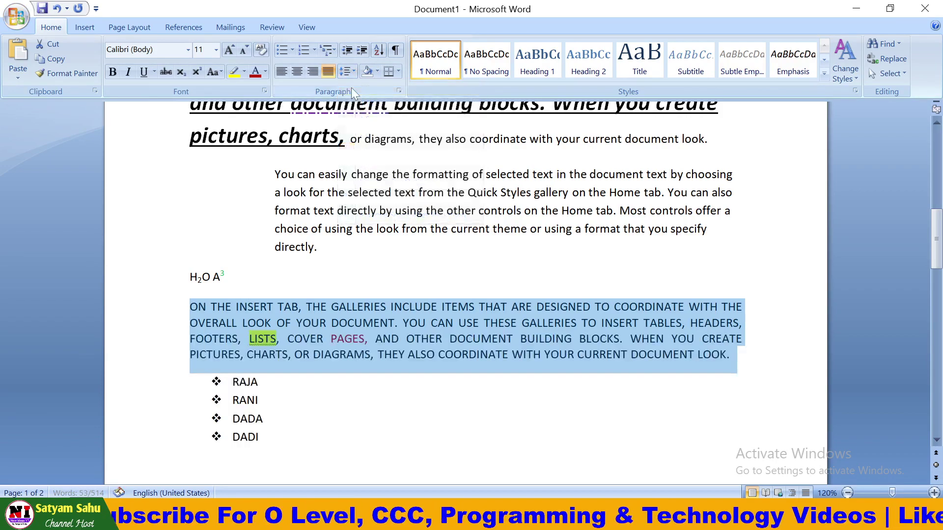
- Review the paragraph's Line Spacing Options without changing anything, then deselect the paragraph
{"action": "left_click", "coordinate": [349, 72]}
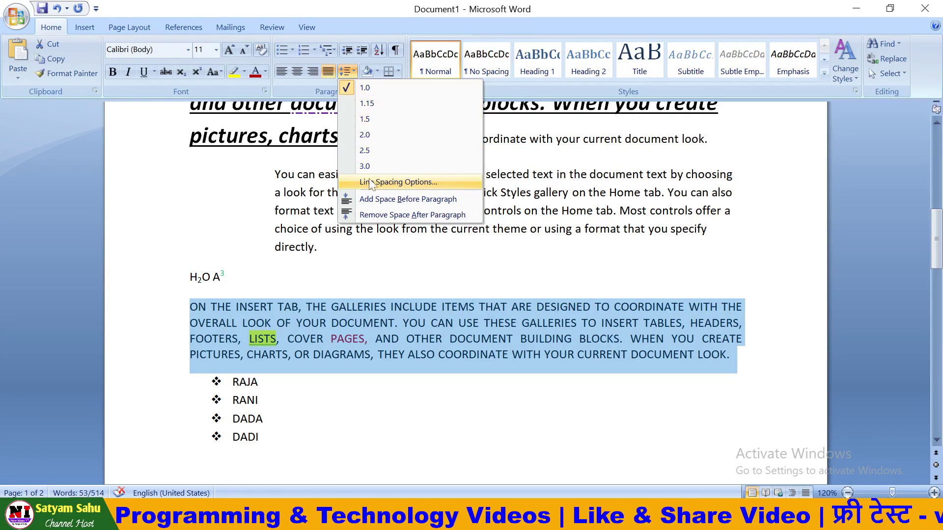
{"action": "left_click", "coordinate": [396, 187]}
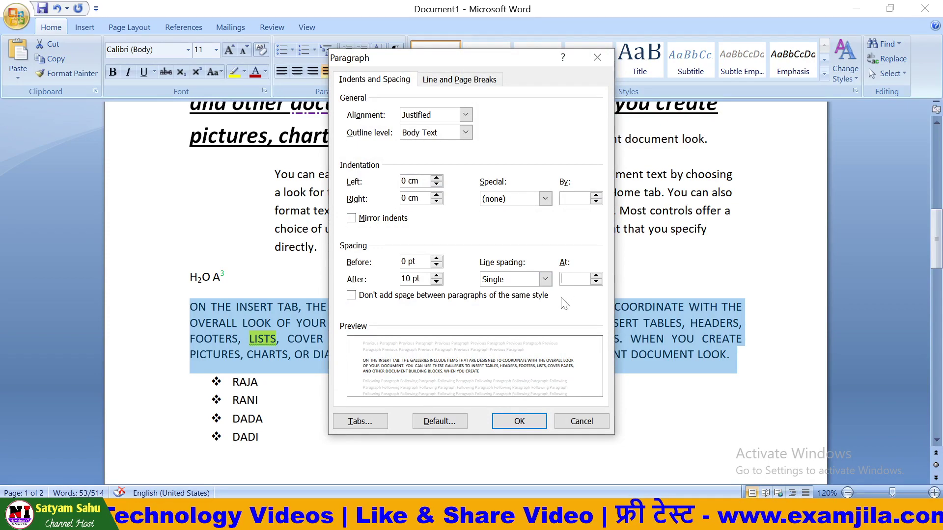
{"action": "left_click", "coordinate": [583, 420]}
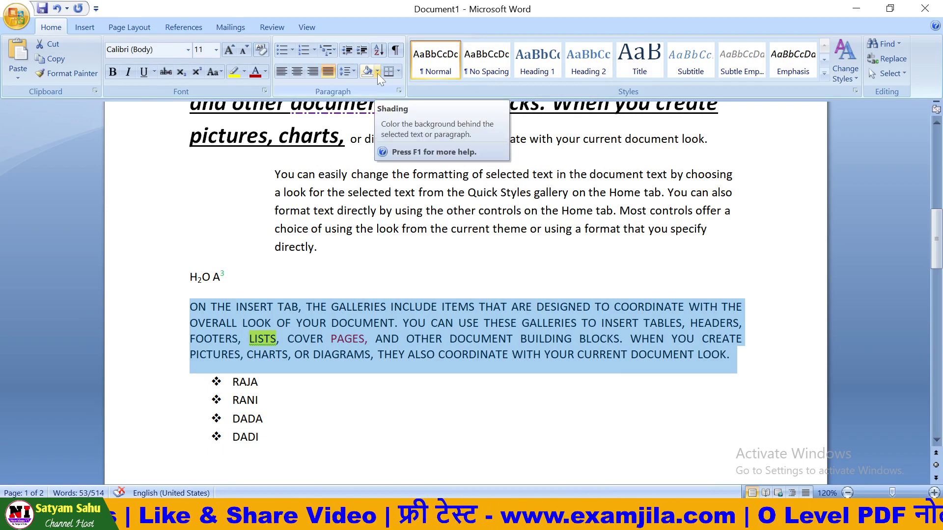
{"action": "left_click", "coordinate": [318, 246]}
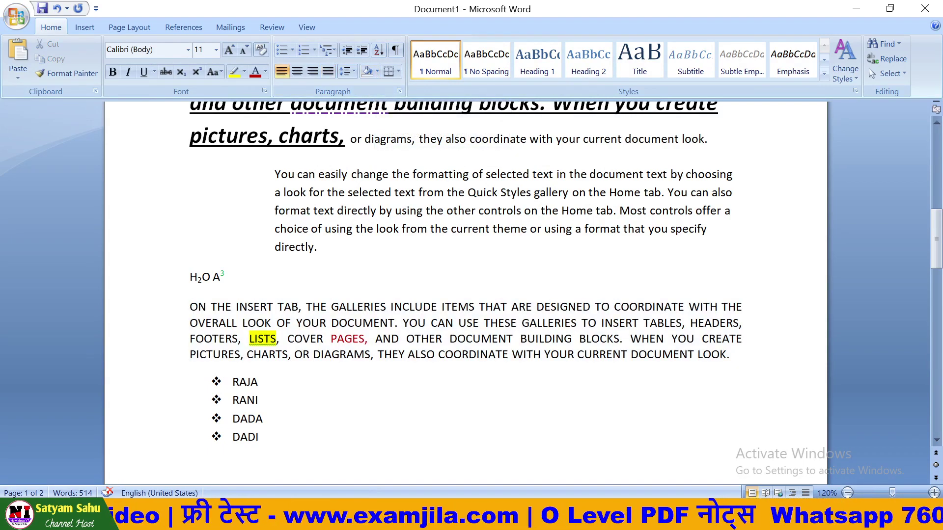
- Break "To change" onto its own line and select that line
{"action": "scroll", "coordinate": [466, 295], "scroll_direction": "up", "scroll_amount": 3}
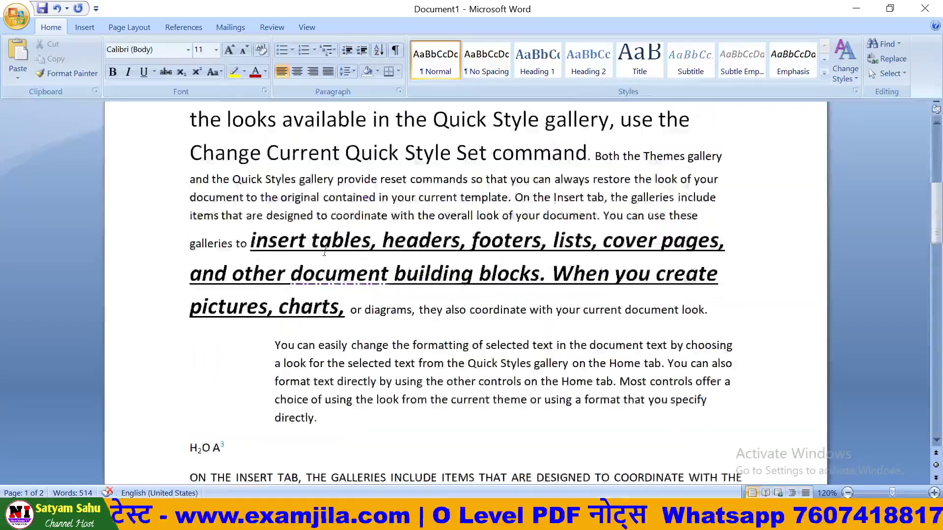
{"action": "scroll", "coordinate": [466, 294], "scroll_direction": "up", "scroll_amount": 3}
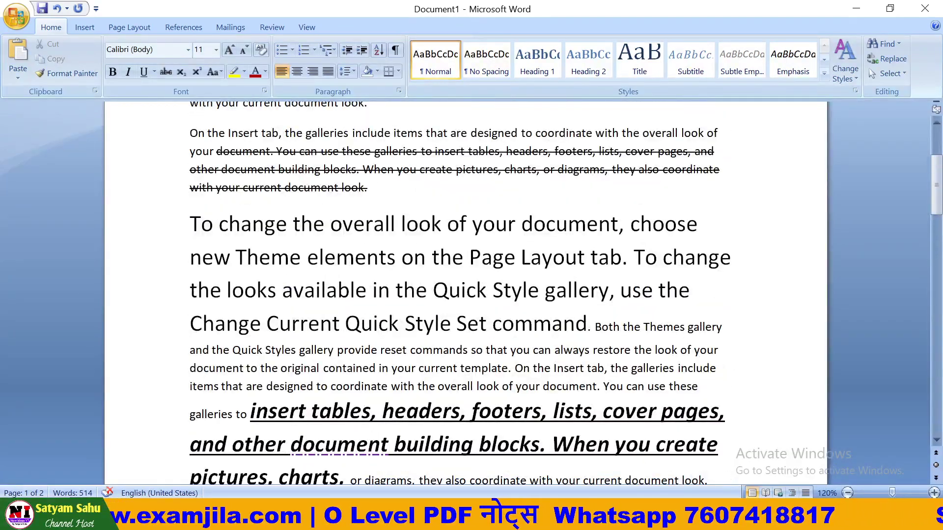
{"action": "left_click", "coordinate": [287, 224]}
{"action": "key", "text": "Return"}
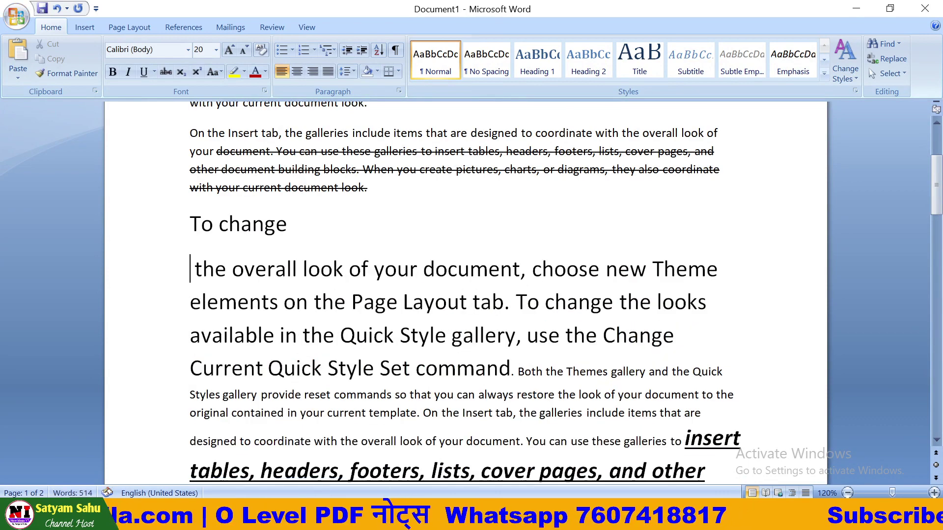
{"action": "key", "text": "shift+Up"}
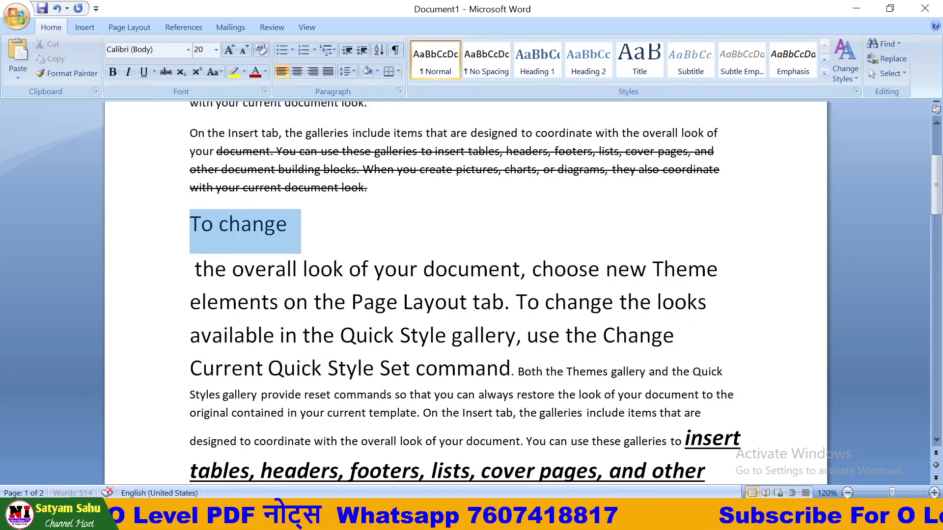
- Give the "To change" line light grey background shading
{"action": "left_click", "coordinate": [376, 70]}
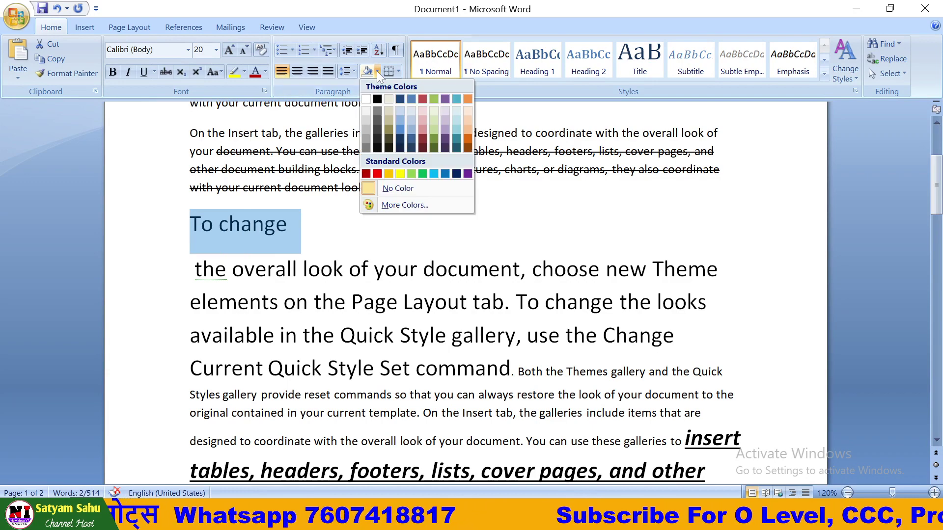
{"action": "left_click", "coordinate": [367, 118]}
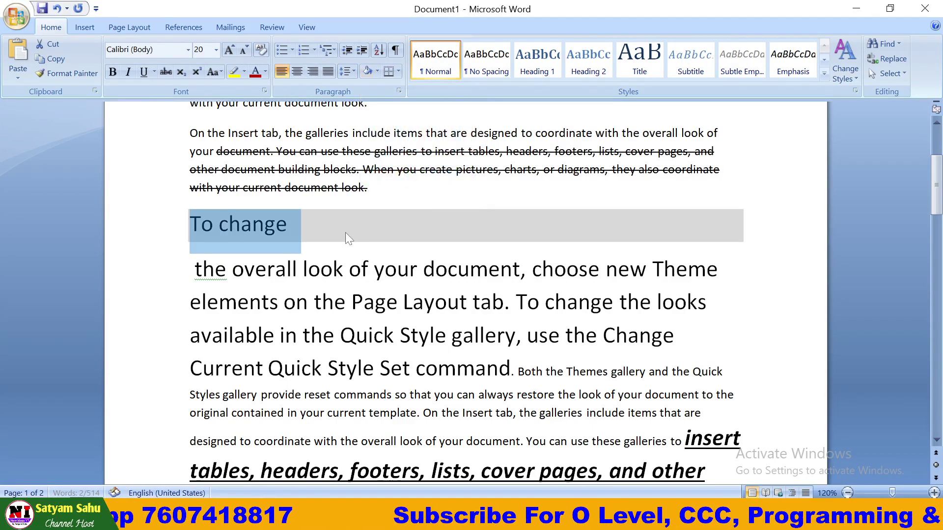
{"action": "left_click", "coordinate": [345, 228]}
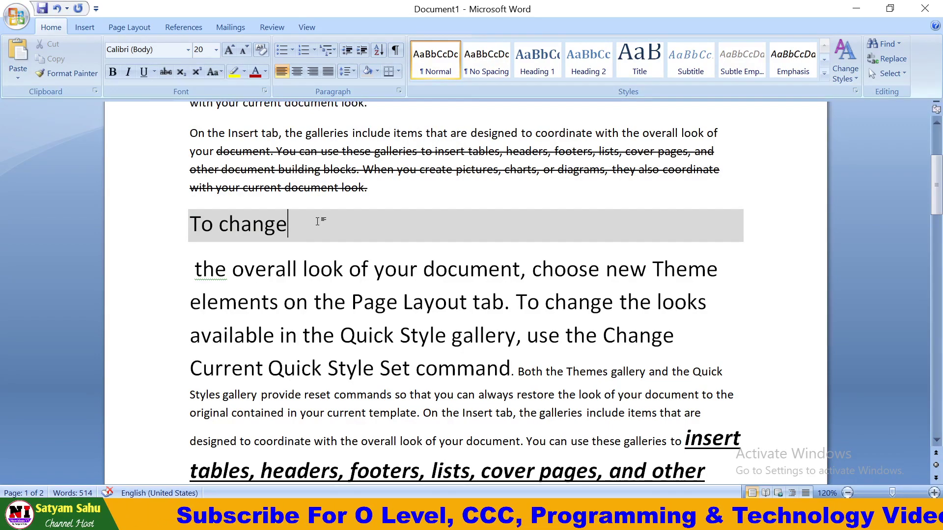
{"action": "left_click", "coordinate": [159, 227]}
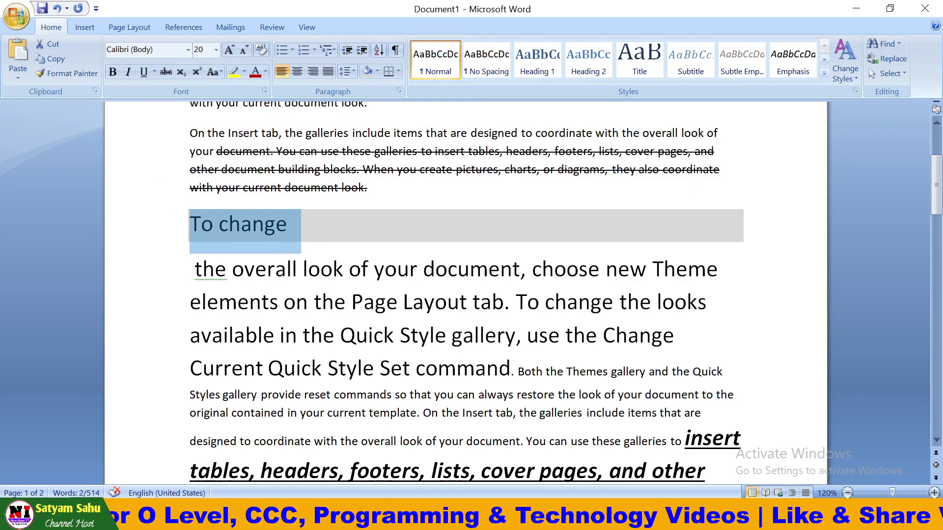
{"action": "left_click", "coordinate": [396, 69]}
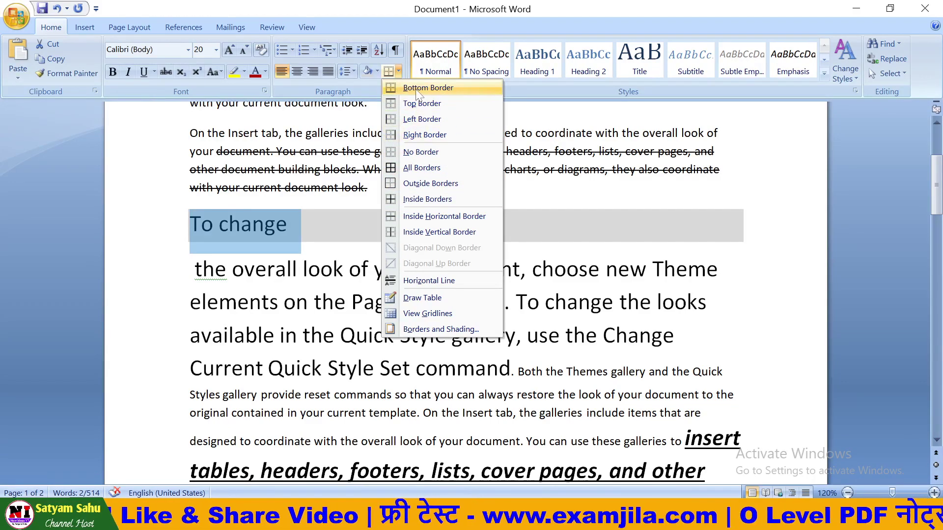
- Try a bottom border under the "To change" heading, then set it to No Border
{"action": "left_click", "coordinate": [445, 91]}
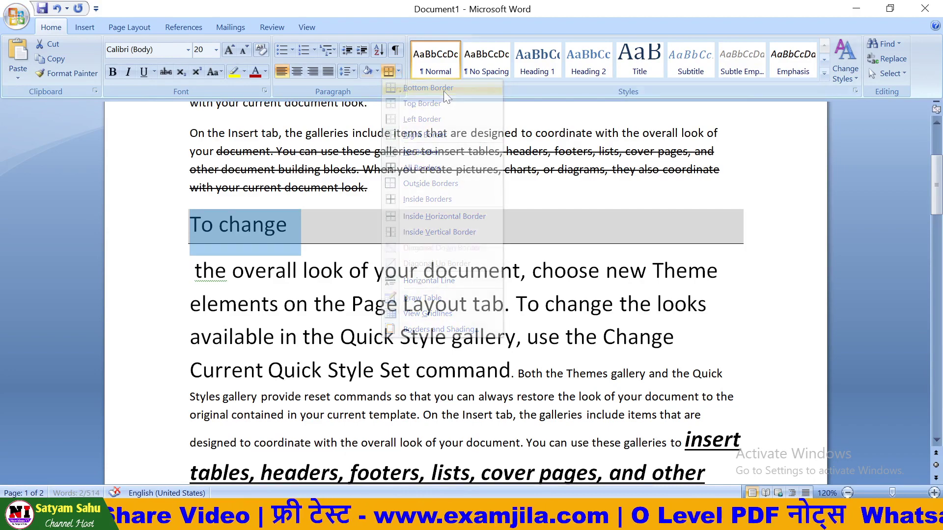
{"action": "left_click", "coordinate": [401, 237]}
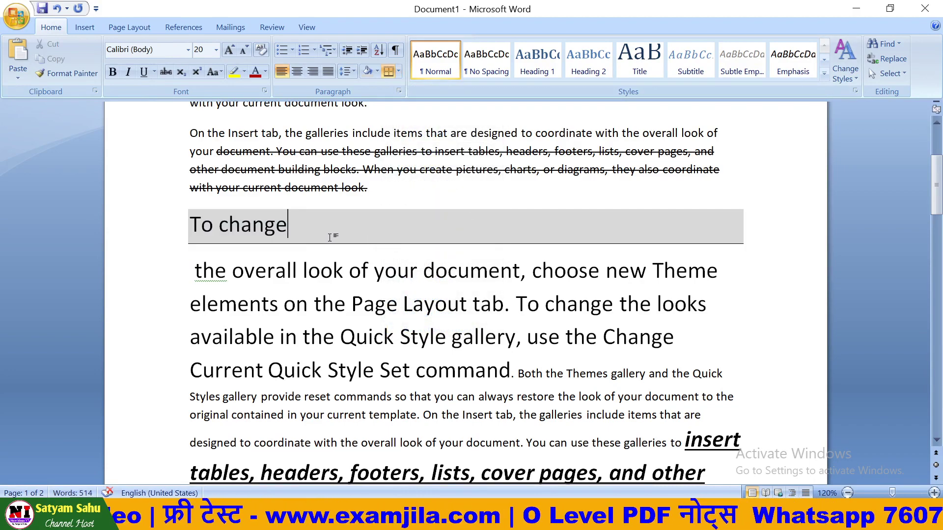
{"action": "triple_click", "coordinate": [224, 222]}
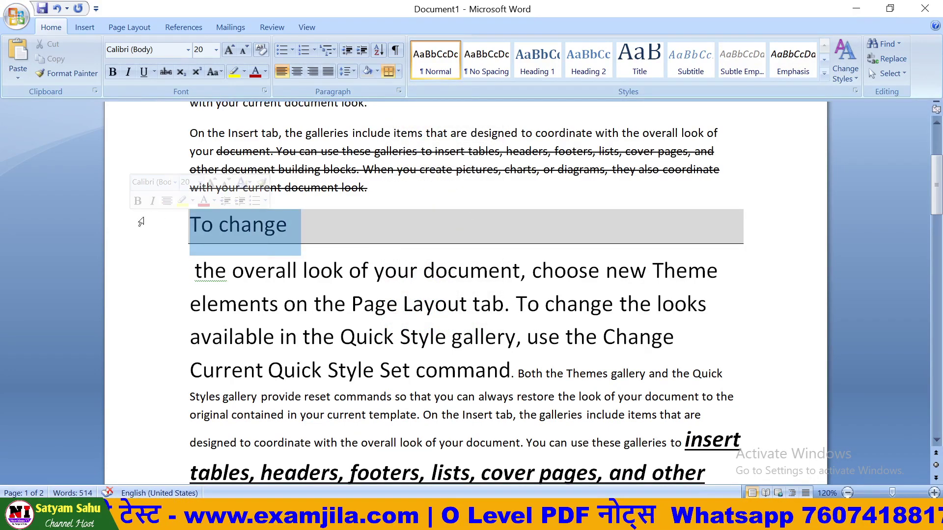
{"action": "left_click", "coordinate": [399, 72]}
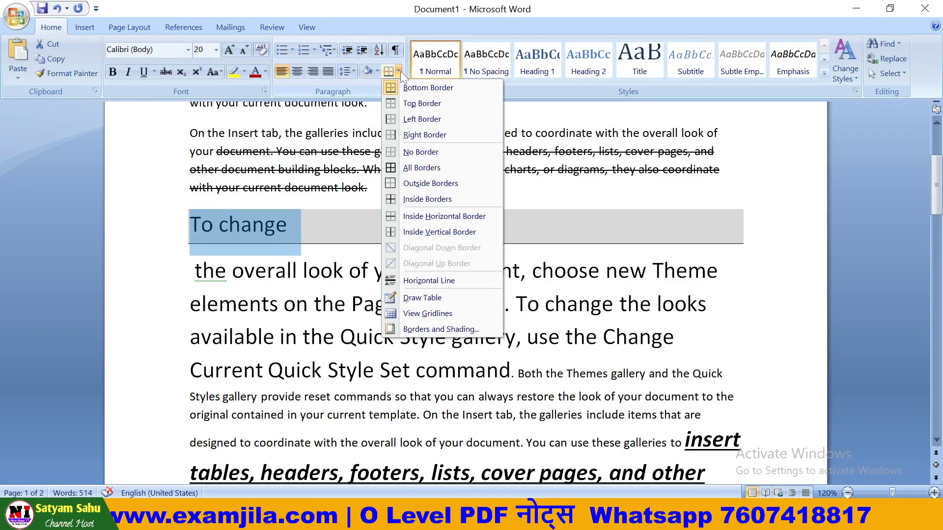
{"action": "left_click", "coordinate": [410, 152]}
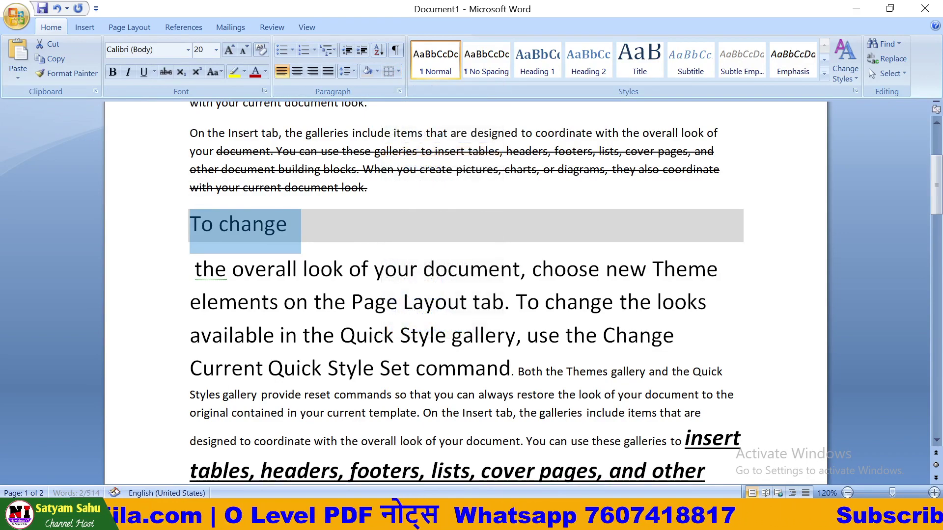
{"action": "left_click", "coordinate": [395, 228]}
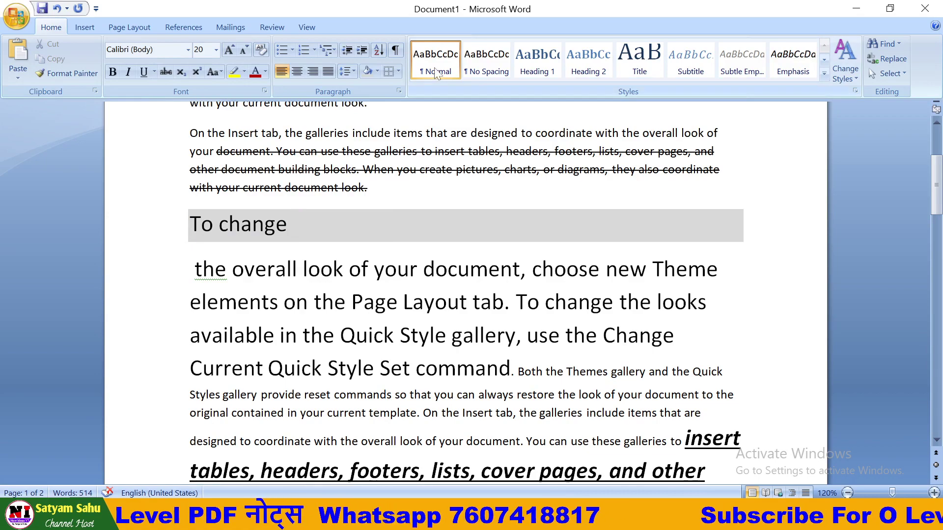
{"action": "scroll", "coordinate": [466, 294], "scroll_direction": "down", "scroll_amount": 2}
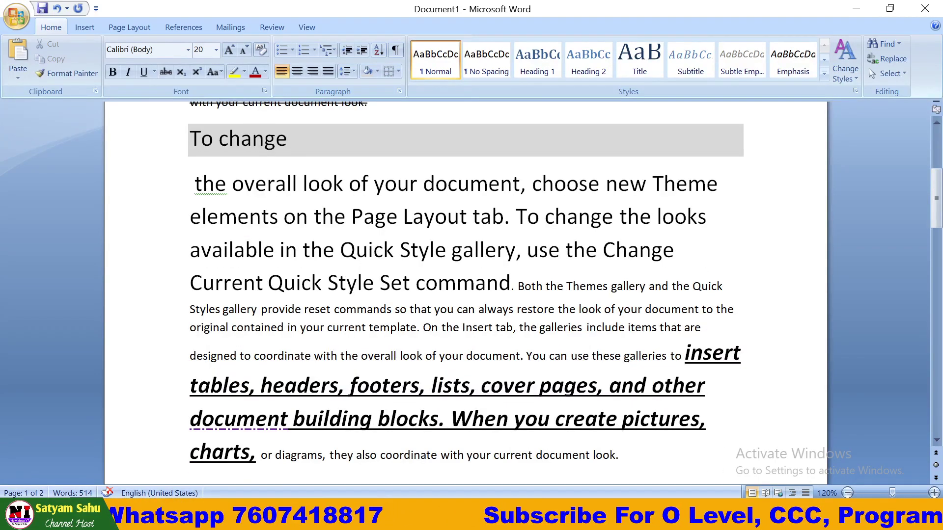
- Apply the Normal style to the body text and switch the style set to Fancy
{"action": "left_click_drag", "start_coordinate": [195, 183], "coordinate": [684, 356]}
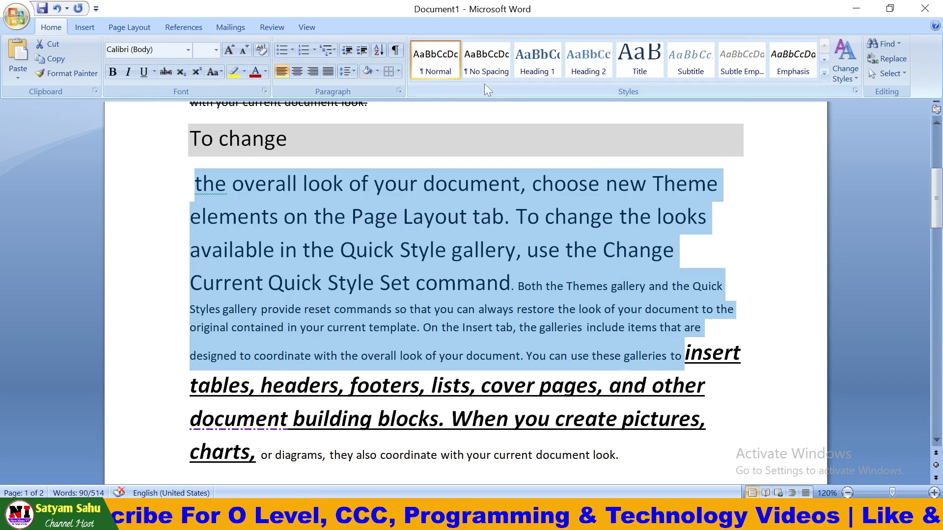
{"action": "left_click", "coordinate": [448, 73]}
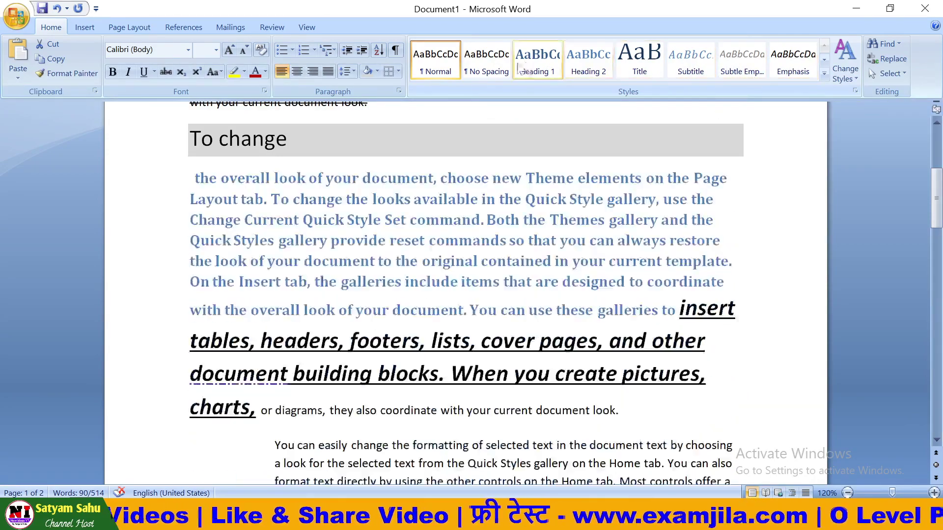
{"action": "left_click", "coordinate": [824, 60]}
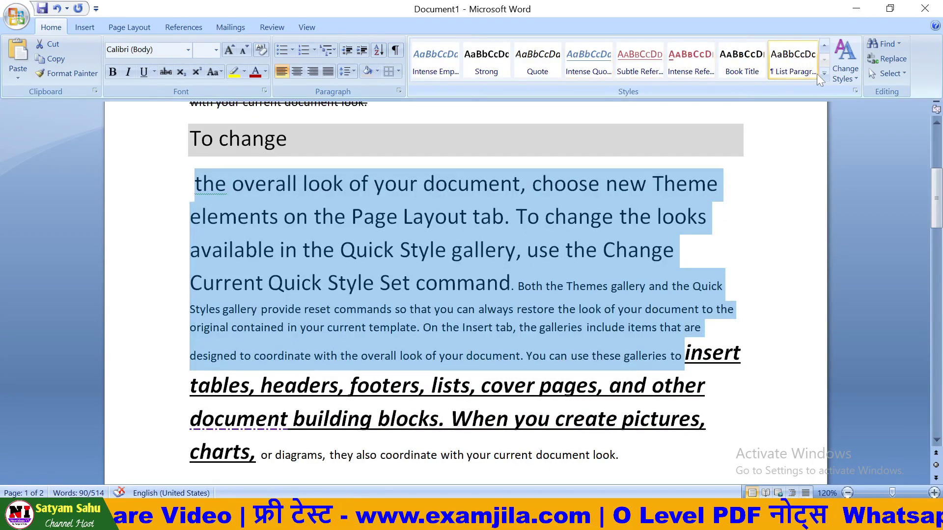
{"action": "left_click", "coordinate": [848, 75]}
{"action": "mouse_move", "coordinate": [873, 94]}
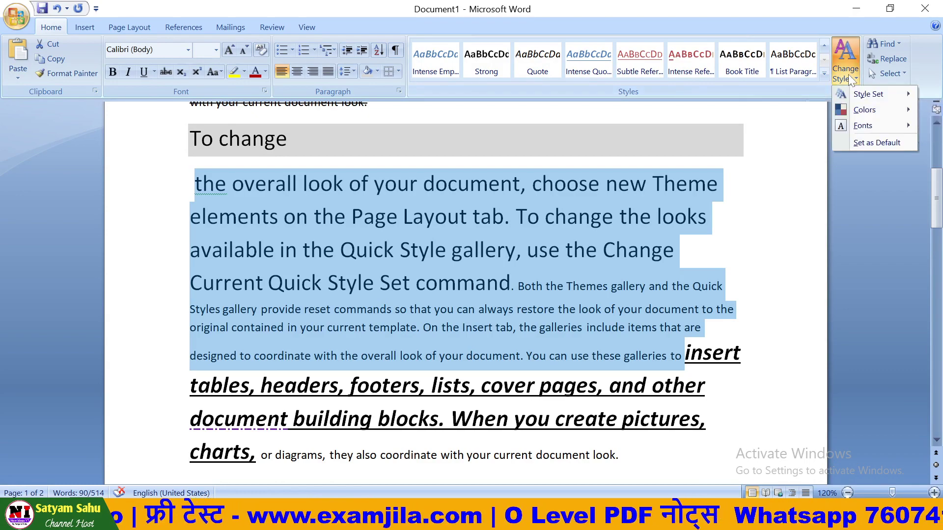
{"action": "left_click", "coordinate": [759, 140]}
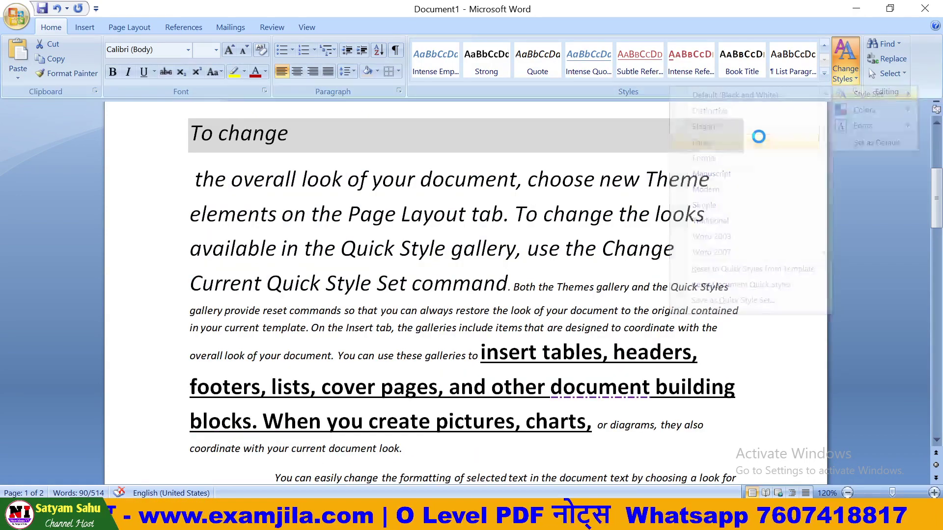
{"action": "left_click", "coordinate": [433, 278]}
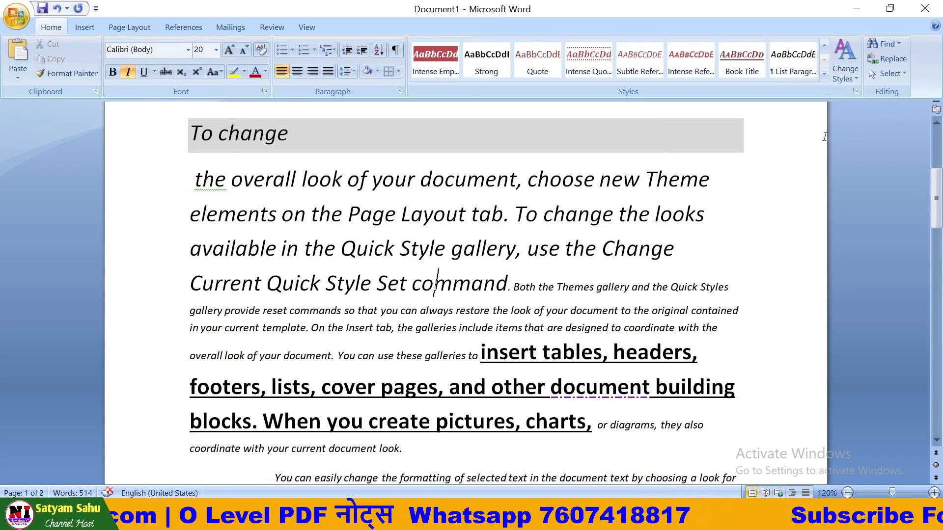
- Check the small body text's size and look over the restyled italic paragraphs
{"action": "left_click", "coordinate": [552, 290]}
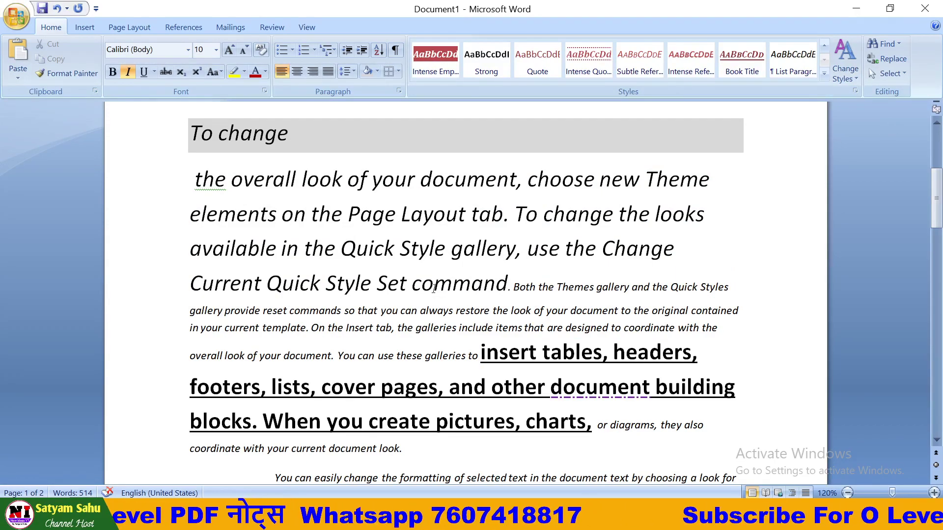
{"action": "scroll", "coordinate": [434, 289], "scroll_direction": "up", "scroll_amount": 5}
{"action": "scroll", "coordinate": [462, 314], "scroll_direction": "down", "scroll_amount": 5}
{"action": "scroll", "coordinate": [489, 345], "scroll_direction": "up", "scroll_amount": 5}
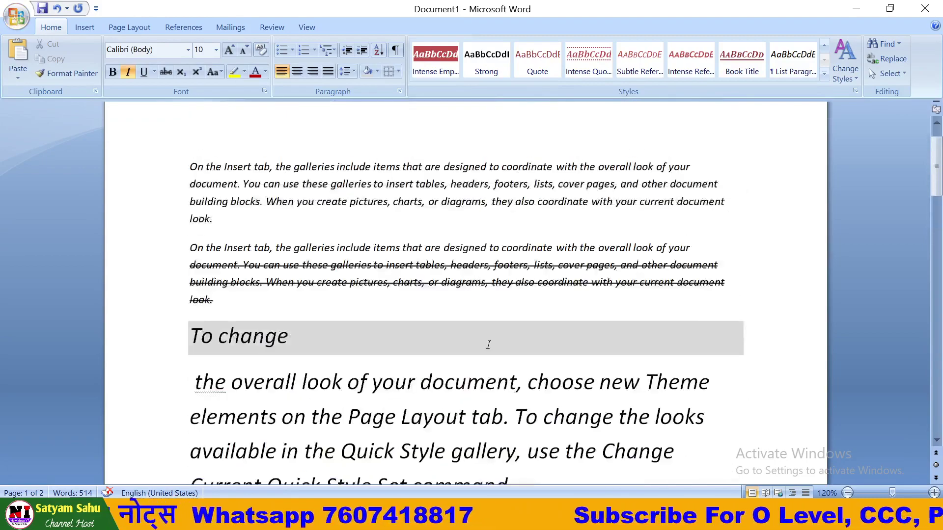
{"action": "scroll", "coordinate": [489, 344], "scroll_direction": "up", "scroll_amount": 1}
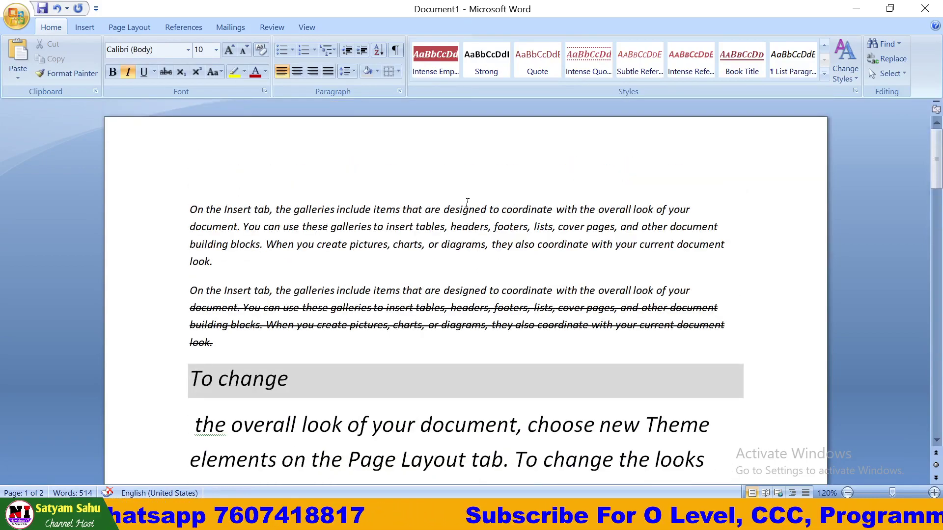
{"action": "scroll", "coordinate": [441, 284], "scroll_direction": "down", "scroll_amount": 4}
{"action": "scroll", "coordinate": [451, 292], "scroll_direction": "up", "scroll_amount": 4}
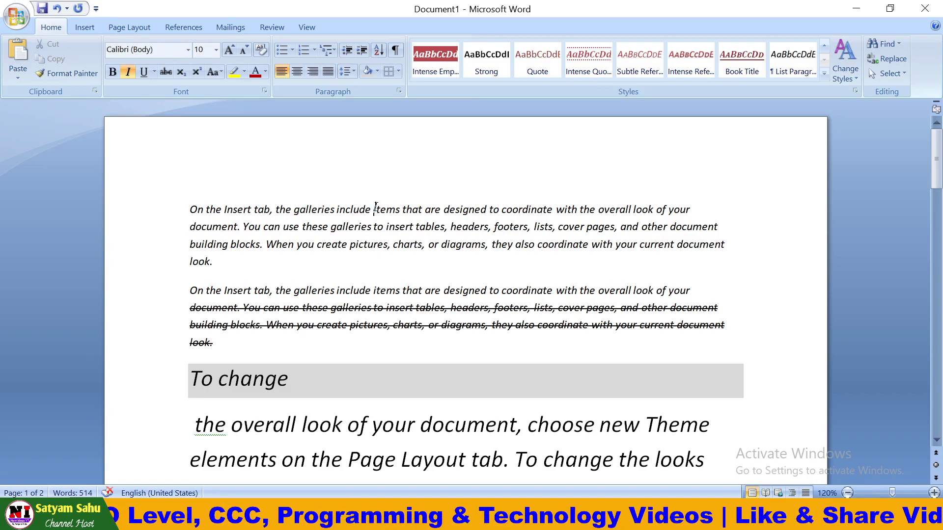
{"action": "key", "text": "ctrl+f"}
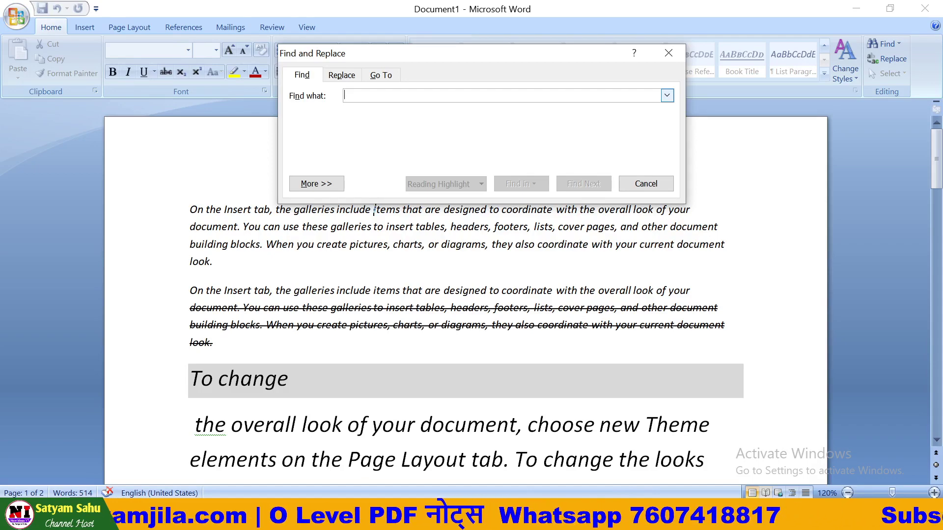
{"action": "type", "text": "TAB"}
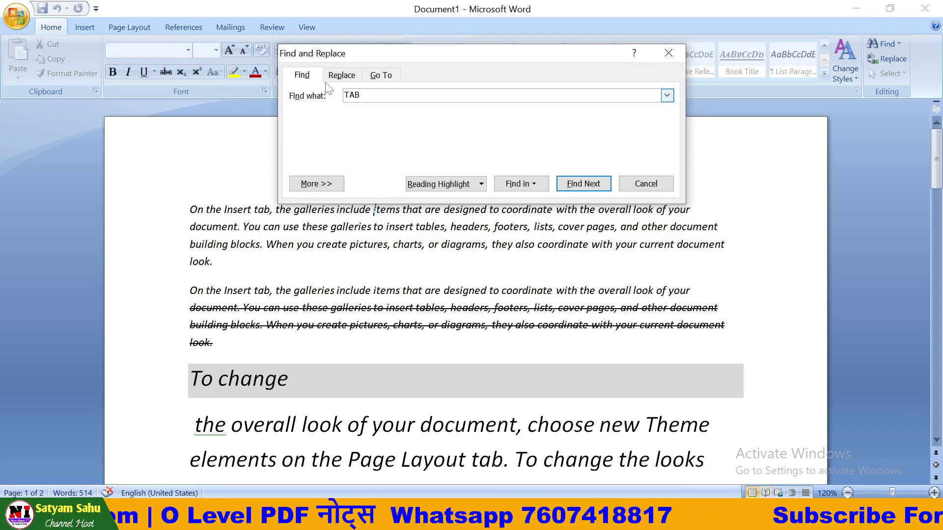
{"action": "left_click", "coordinate": [577, 191]}
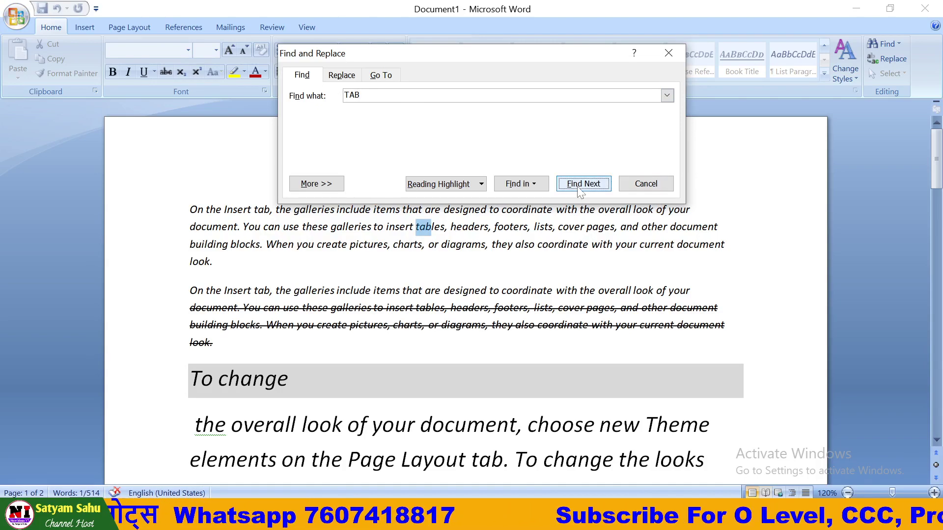
{"action": "left_click", "coordinate": [579, 191]}
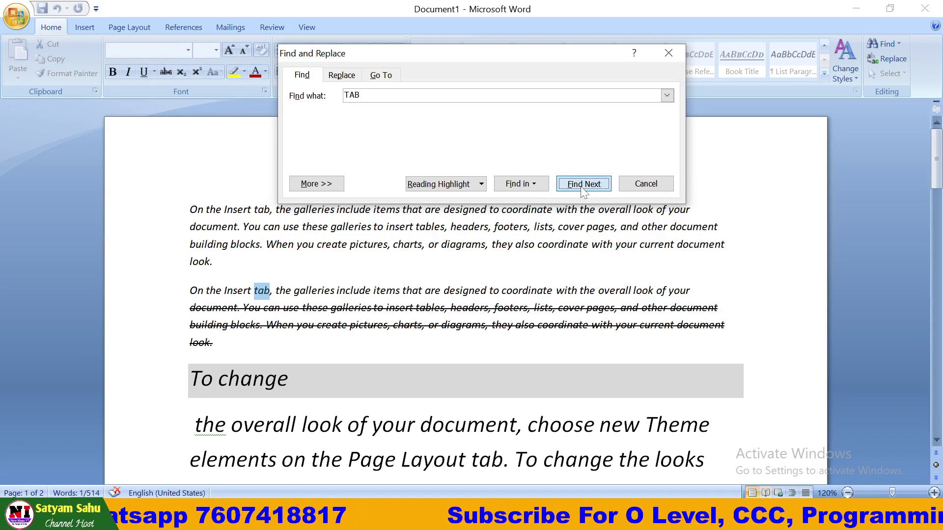
{"action": "left_click", "coordinate": [582, 192]}
{"action": "left_click", "coordinate": [586, 193]}
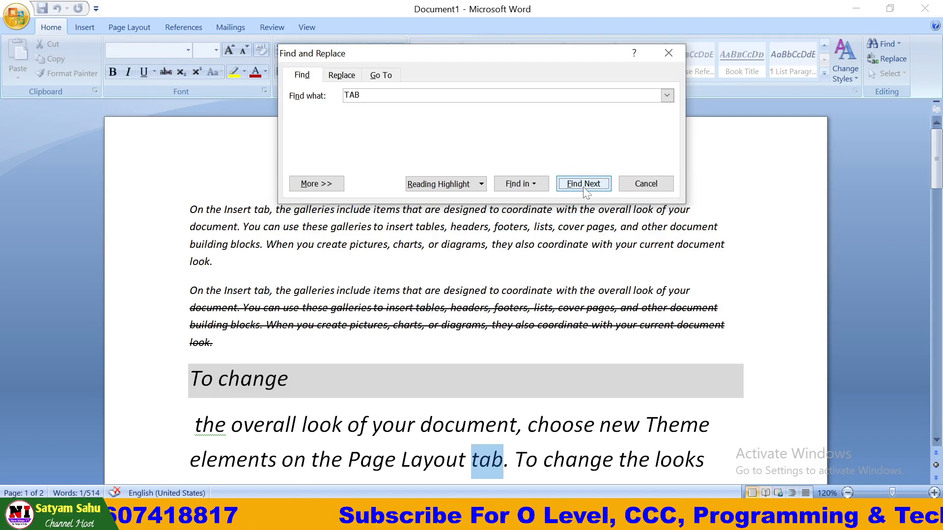
{"action": "left_click", "coordinate": [586, 193]}
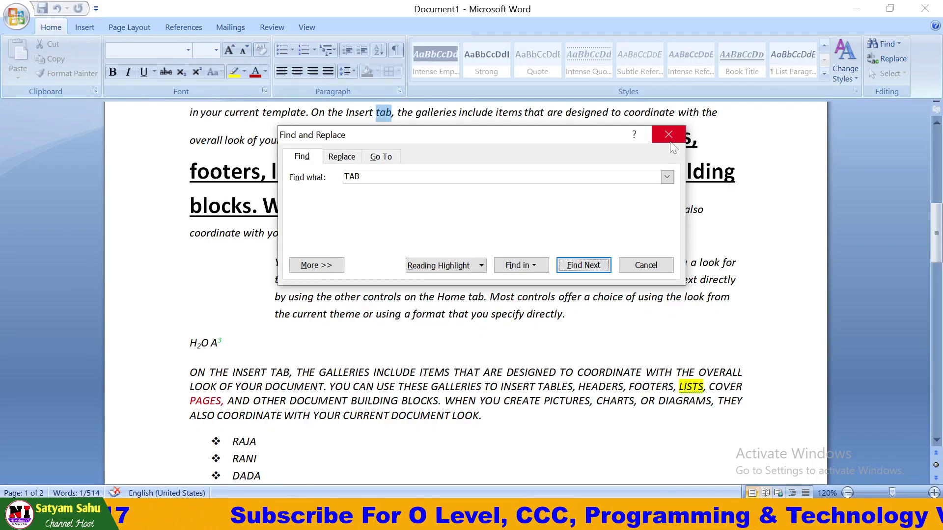
{"action": "left_click", "coordinate": [669, 136]}
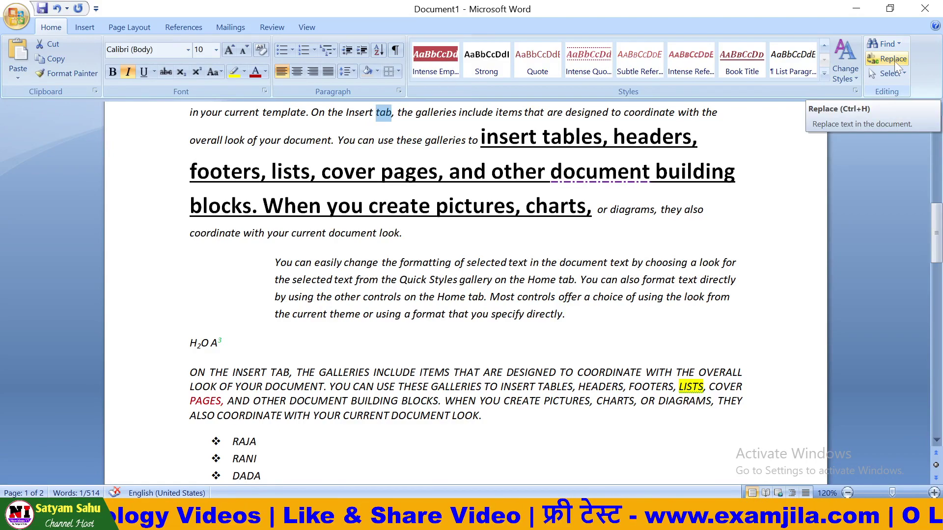
- Use Find and Replace to replace every THE with THIS throughout the document
{"action": "left_click", "coordinate": [740, 172]}
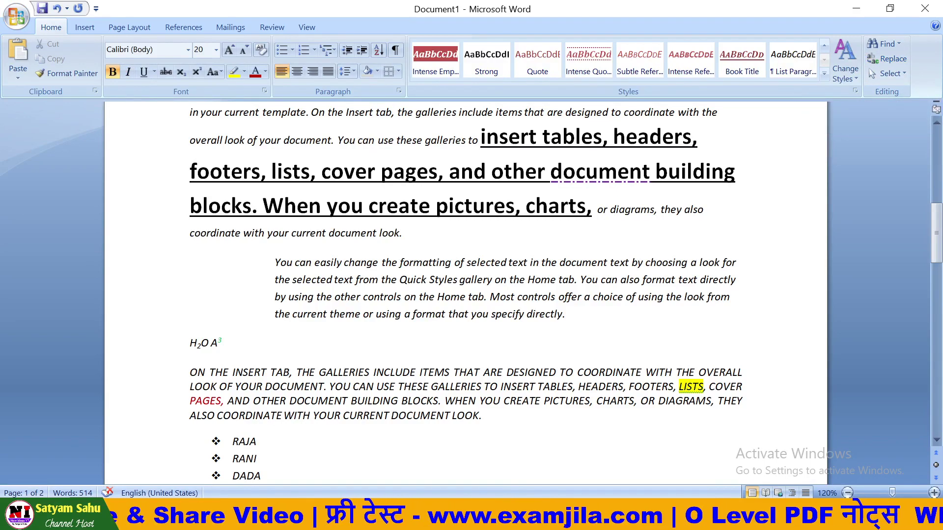
{"action": "key", "text": "ctrl+h"}
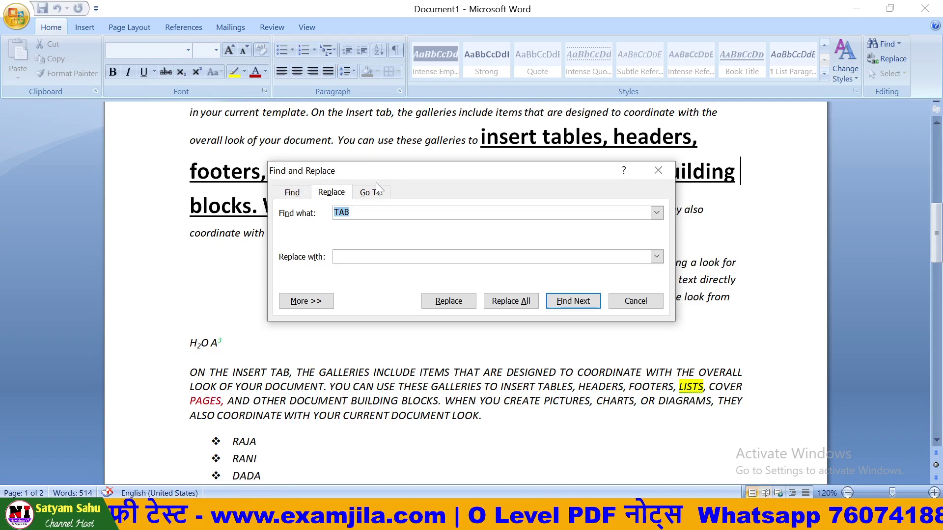
{"action": "left_click", "coordinate": [351, 213]}
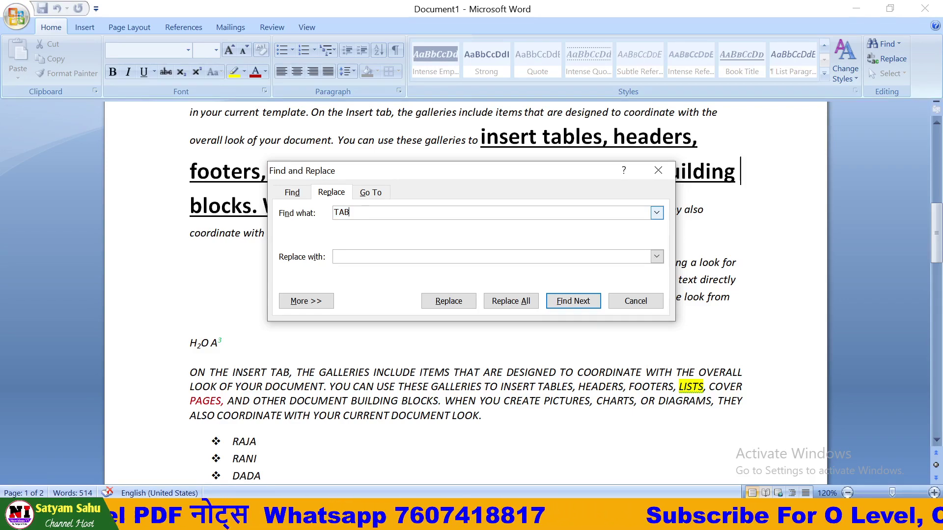
{"action": "key", "text": "BackSpace"}
{"action": "key", "text": "BackSpace"}
{"action": "key", "text": "BackSpace"}
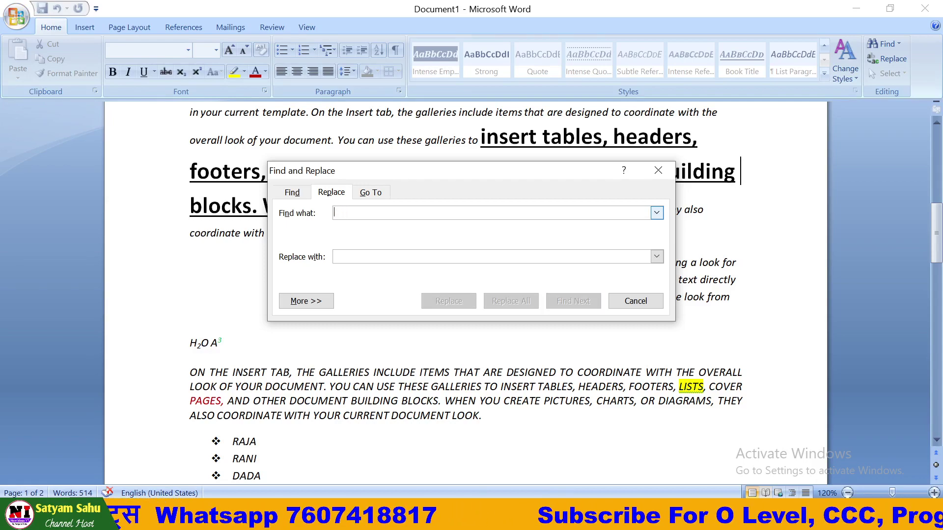
{"action": "type", "text": "THE"}
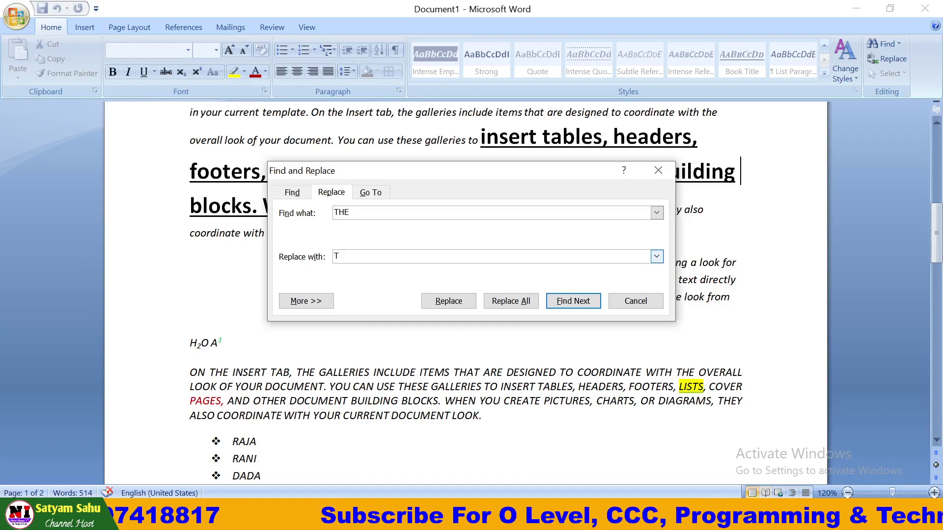
{"action": "type", "text": "IS"}
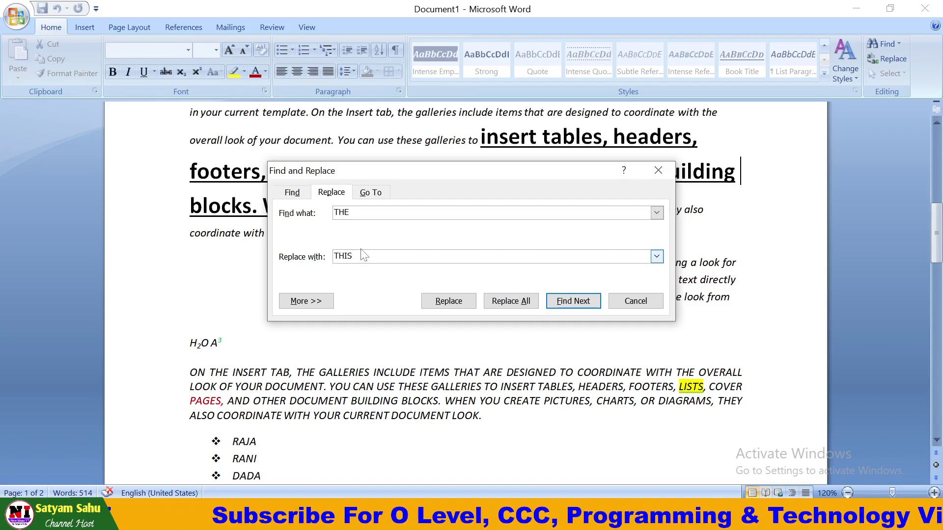
{"action": "left_click", "coordinate": [467, 301]}
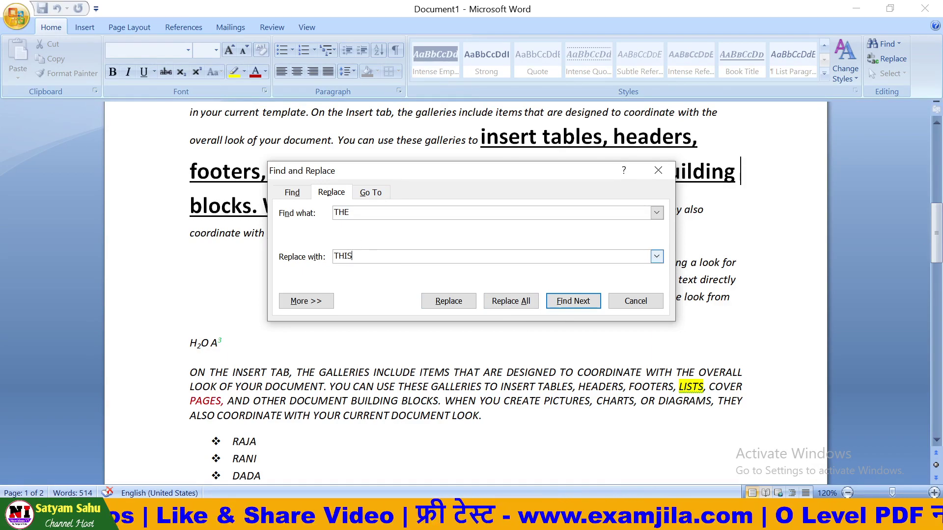
{"action": "left_click", "coordinate": [507, 302]}
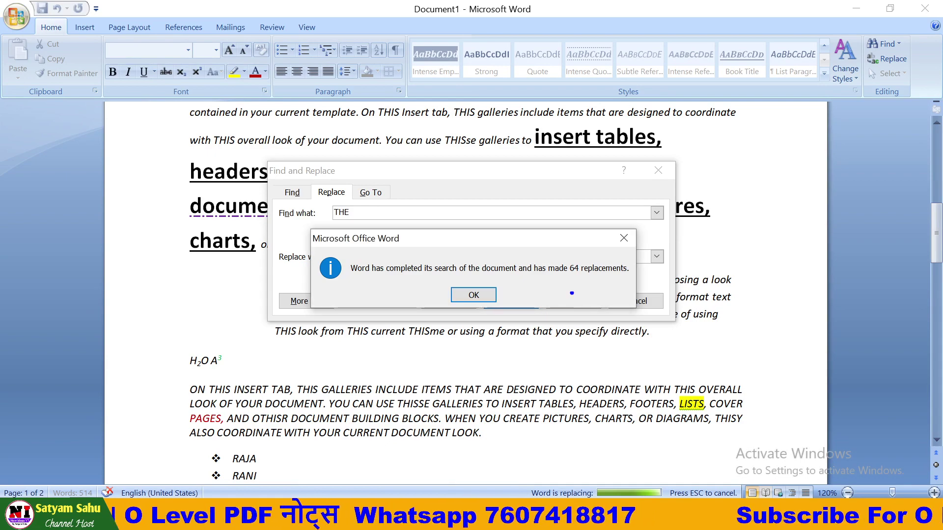
- Acknowledge the 64 replacements message and close Find and Replace
{"action": "left_click_drag", "start_coordinate": [568, 276], "coordinate": [588, 274]}
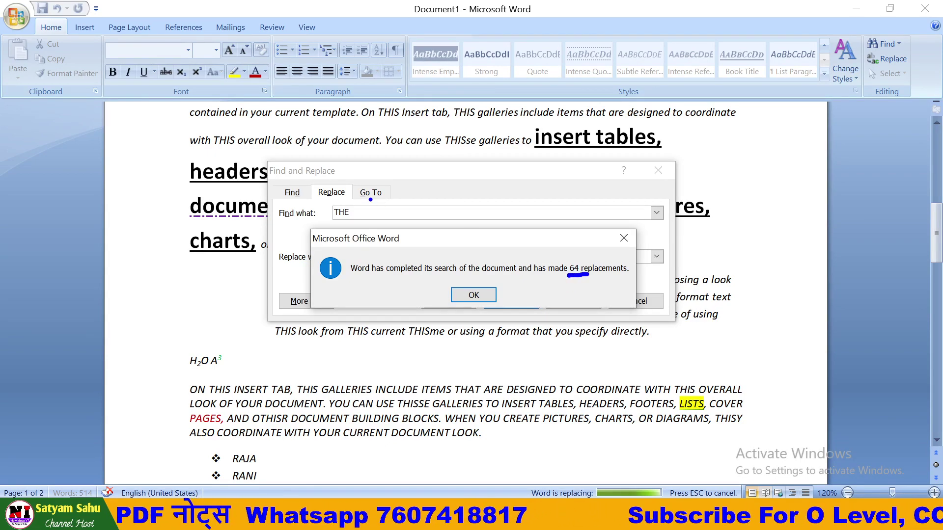
{"action": "left_click_drag", "start_coordinate": [353, 204], "coordinate": [375, 181]}
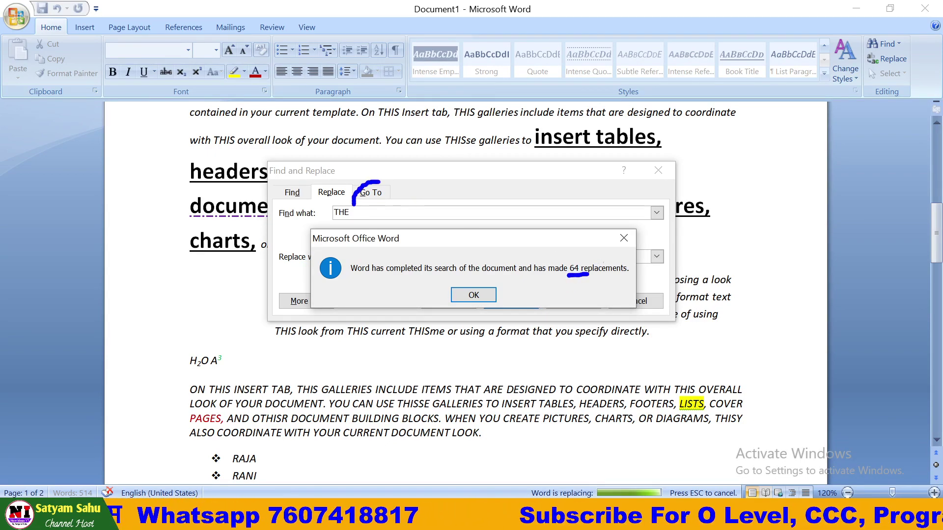
{"action": "key", "text": "Escape"}
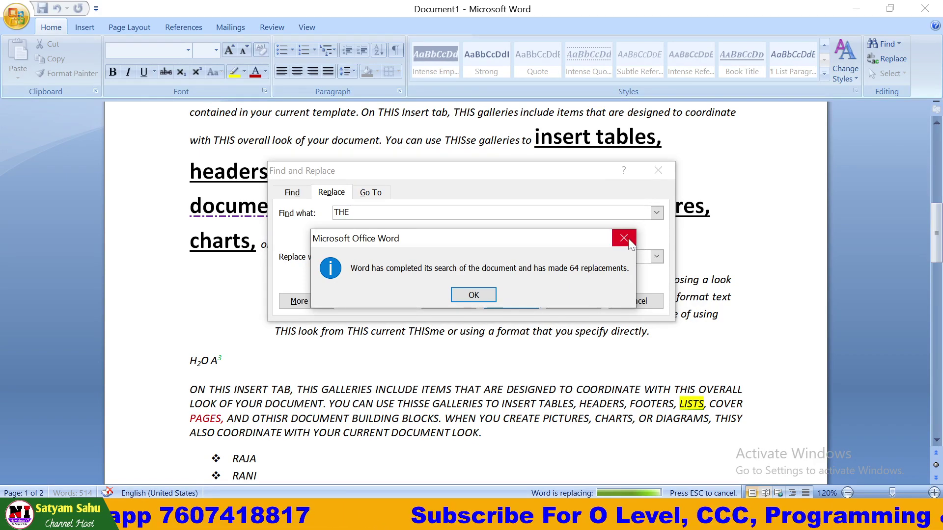
{"action": "left_click", "coordinate": [629, 240]}
{"action": "left_click", "coordinate": [658, 171]}
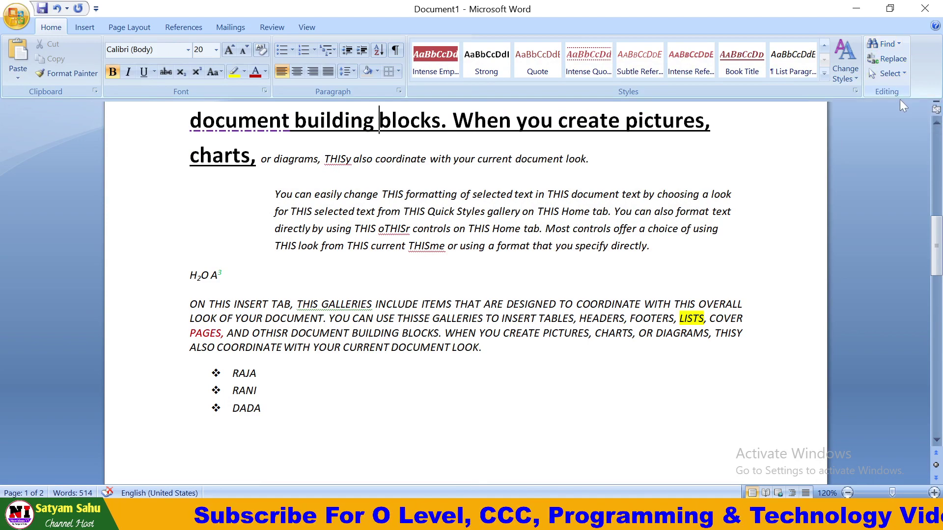
{"action": "left_click", "coordinate": [904, 71]}
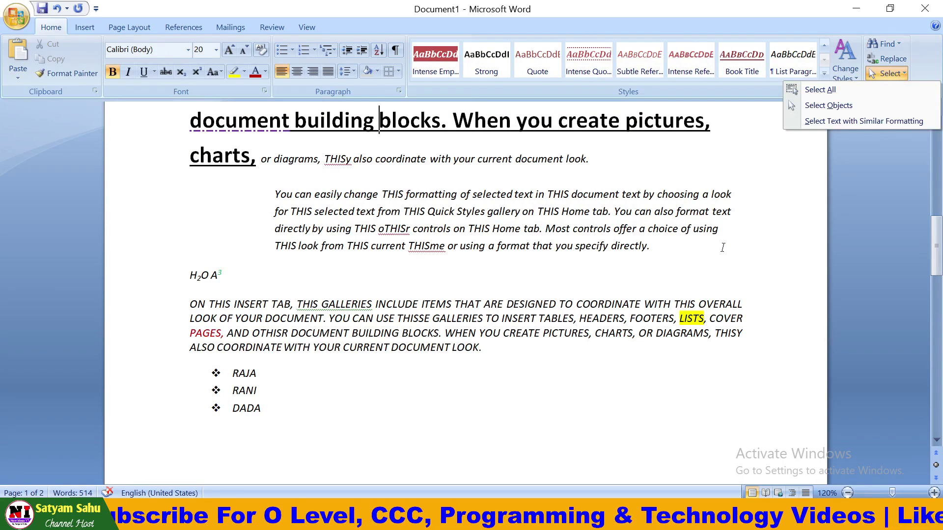
{"action": "left_click", "coordinate": [707, 235]}
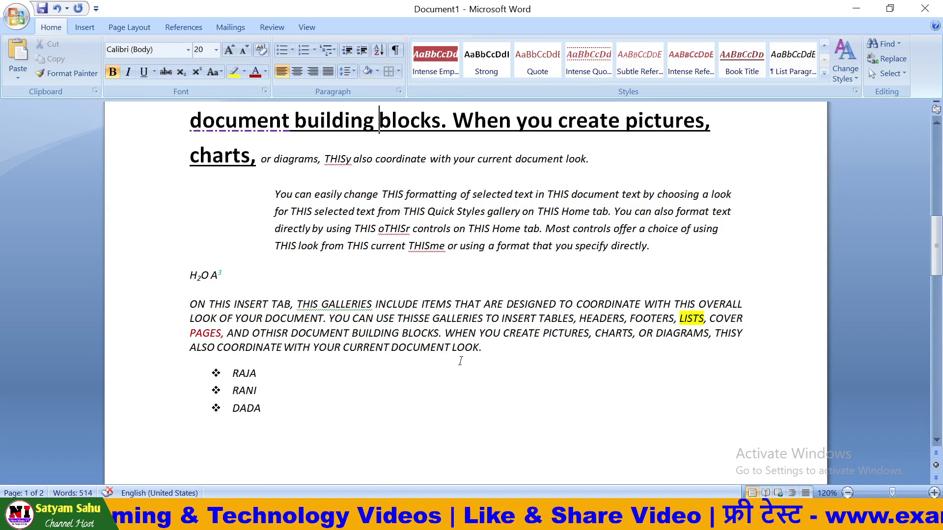
{"action": "key", "text": "ctrl+a"}
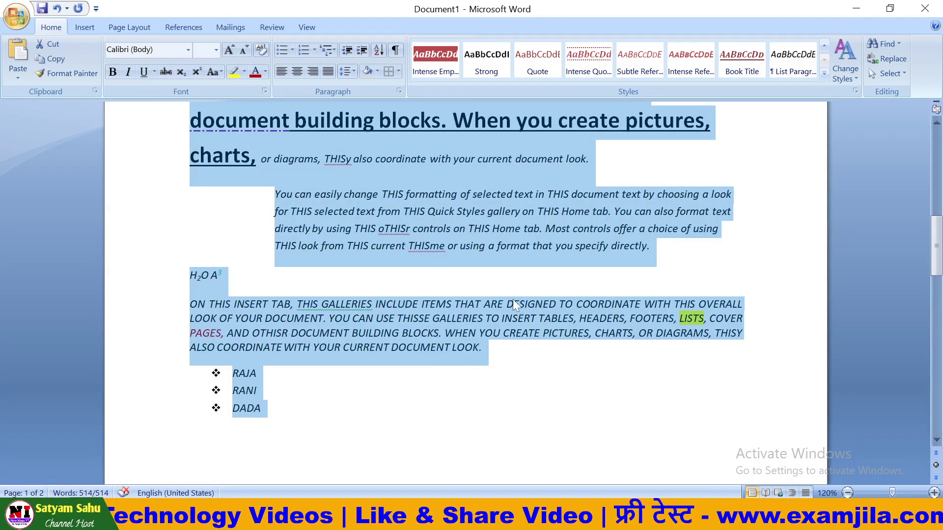
{"action": "left_click", "coordinate": [472, 214]}
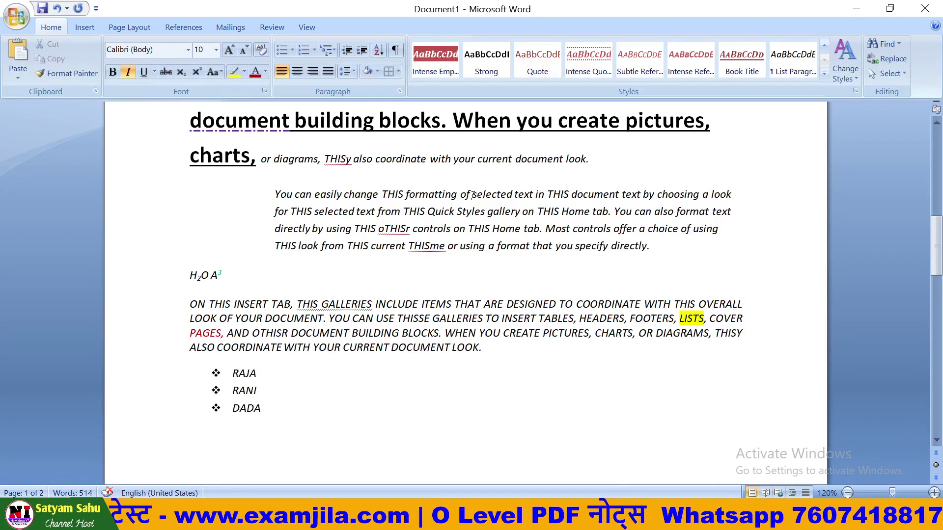
{"action": "left_click", "coordinate": [472, 194]}
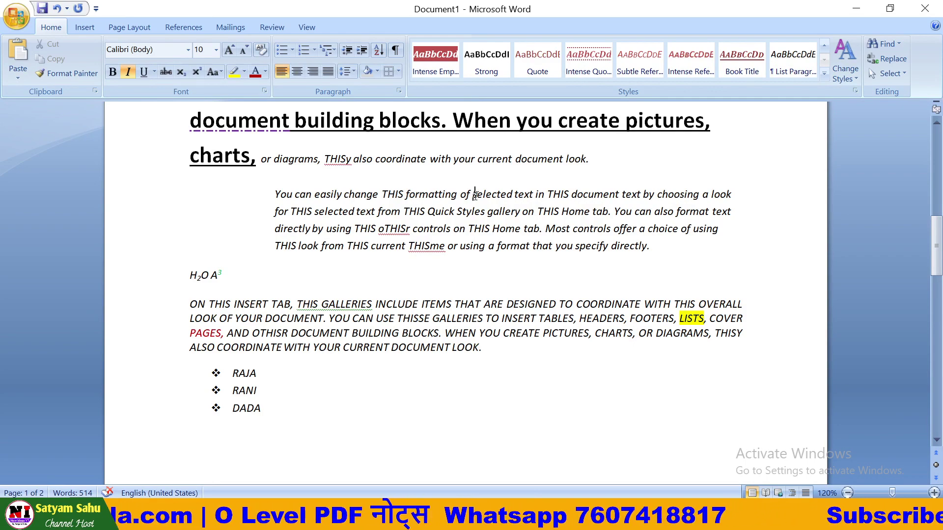
{"action": "mouse_move", "coordinate": [478, 194]}
{"action": "left_mouse_down"}
{"action": "mouse_move", "coordinate": [279, 200]}
{"action": "mouse_move", "coordinate": [291, 229]}
{"action": "left_mouse_up"}
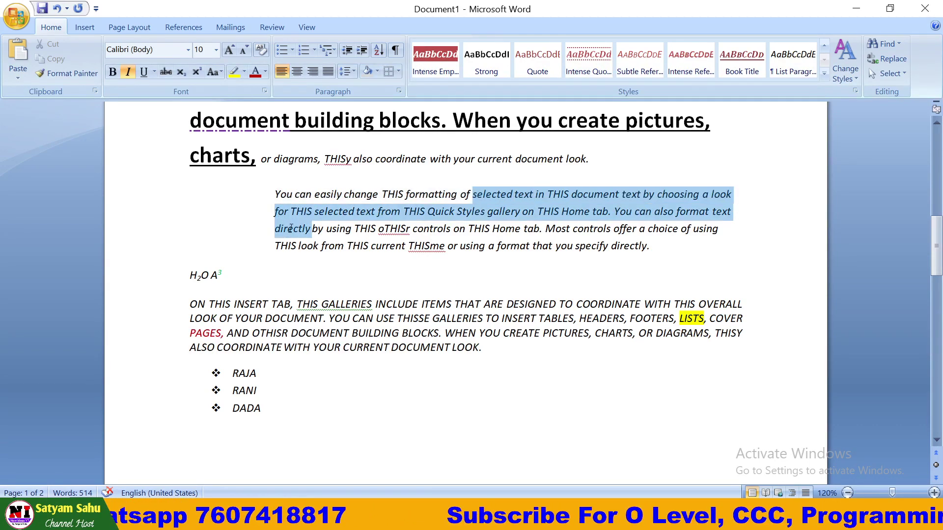
{"action": "left_click", "coordinate": [360, 229]}
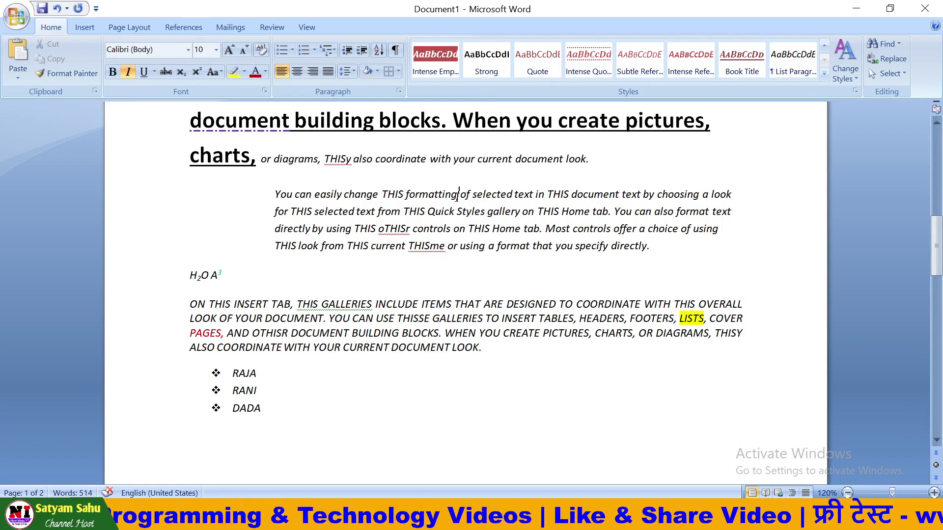
{"action": "key", "text": "shift+Left"}
{"action": "key", "text": "shift+Left"}
{"action": "key", "text": "shift+Left"}
{"action": "key", "text": "shift+Left"}
{"action": "key", "text": "shift+Left"}
{"action": "key", "text": "shift+Left"}
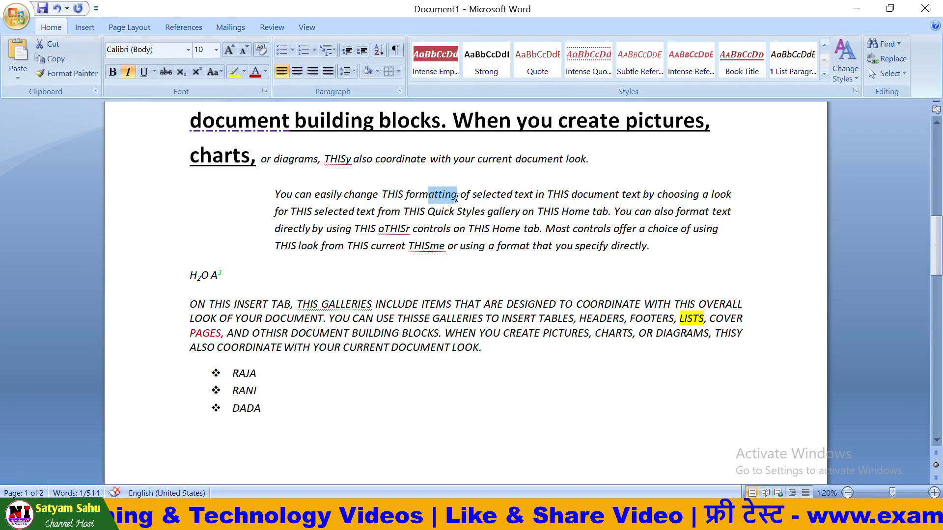
{"action": "key", "text": "shift+Left"}
{"action": "key", "text": "shift+Left"}
{"action": "key", "text": "shift+Left"}
{"action": "key", "text": "shift+Left"}
{"action": "key", "text": "shift+Left"}
{"action": "key", "text": "shift+Left"}
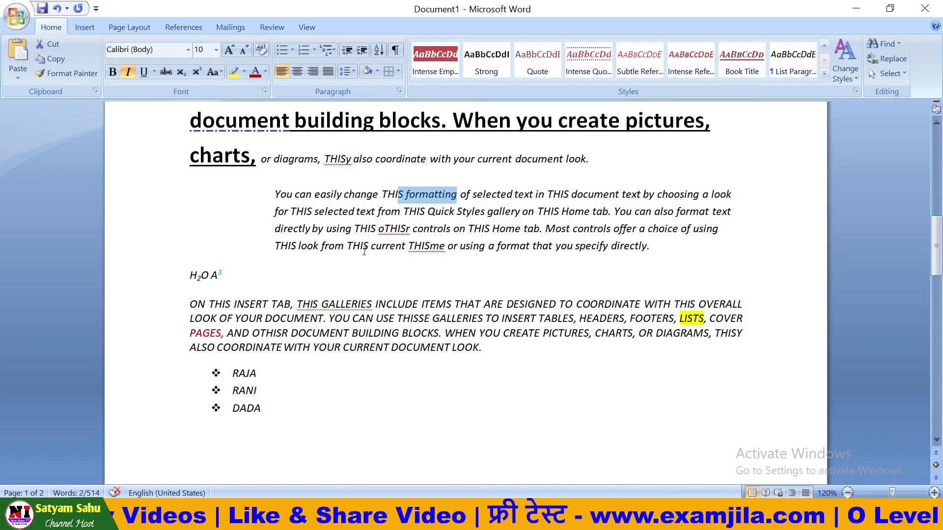
{"action": "key", "text": "Left"}
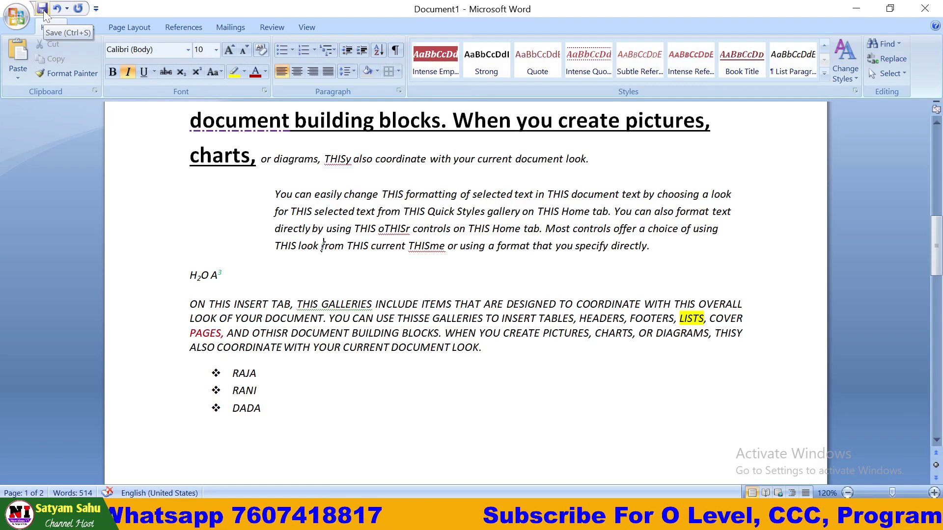
- Save the document on the Desktop under the name DEMO, then exit Word
{"action": "left_click", "coordinate": [42, 9]}
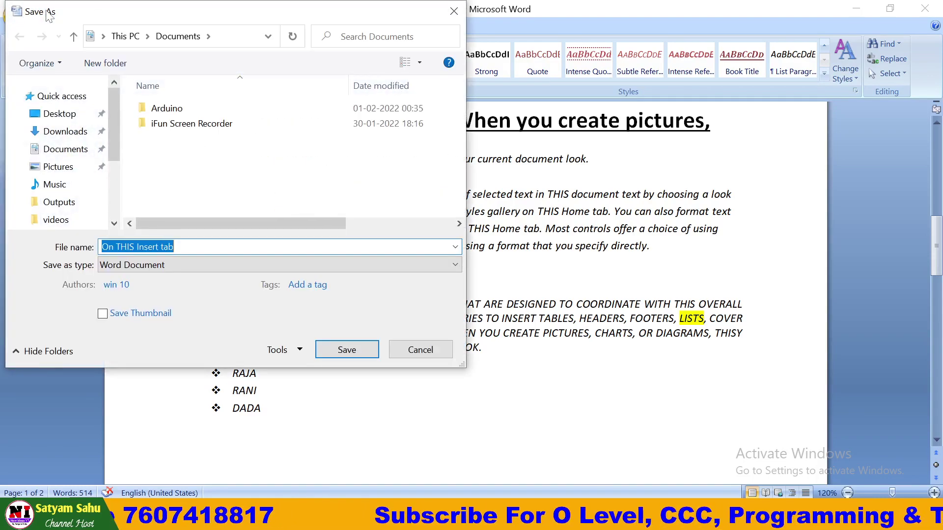
{"action": "left_click_drag", "start_coordinate": [49, 16], "coordinate": [123, 42]}
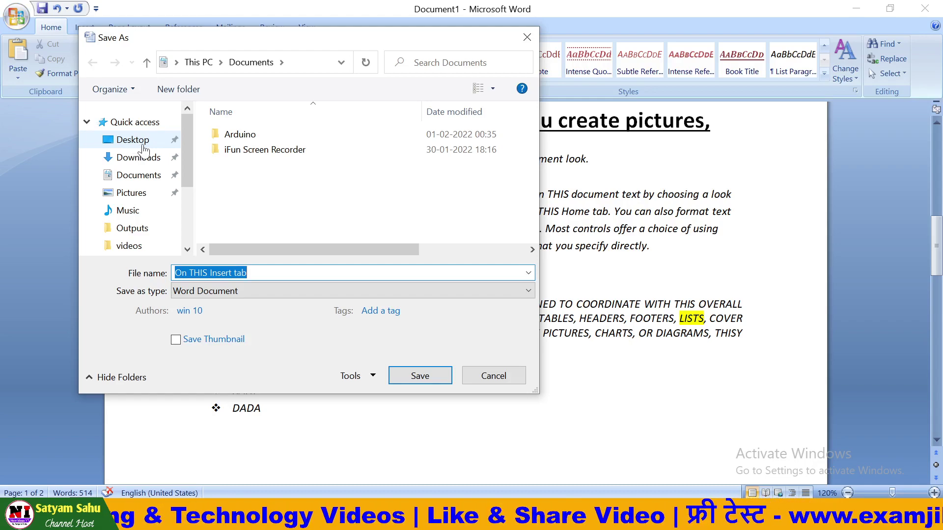
{"action": "left_click", "coordinate": [142, 146]}
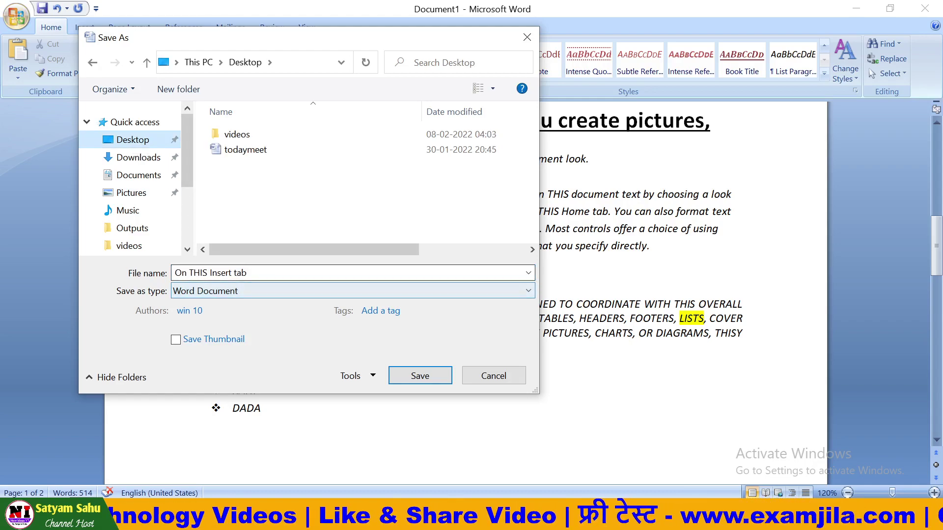
{"action": "left_click", "coordinate": [210, 273]}
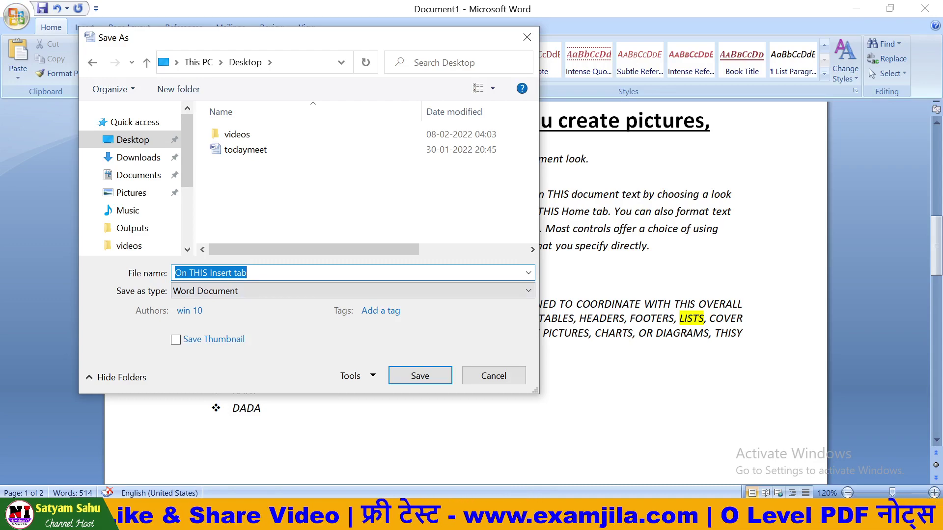
{"action": "type", "text": "DEMO"}
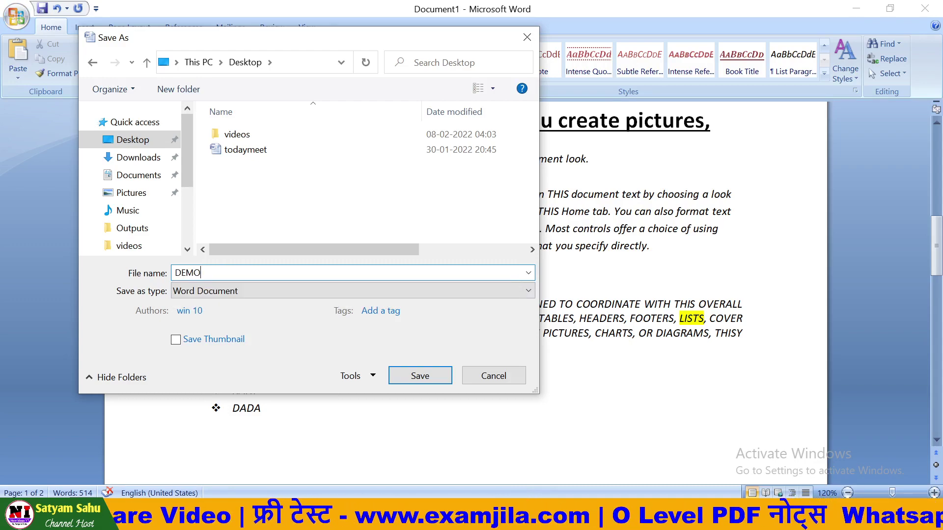
{"action": "left_click", "coordinate": [420, 375]}
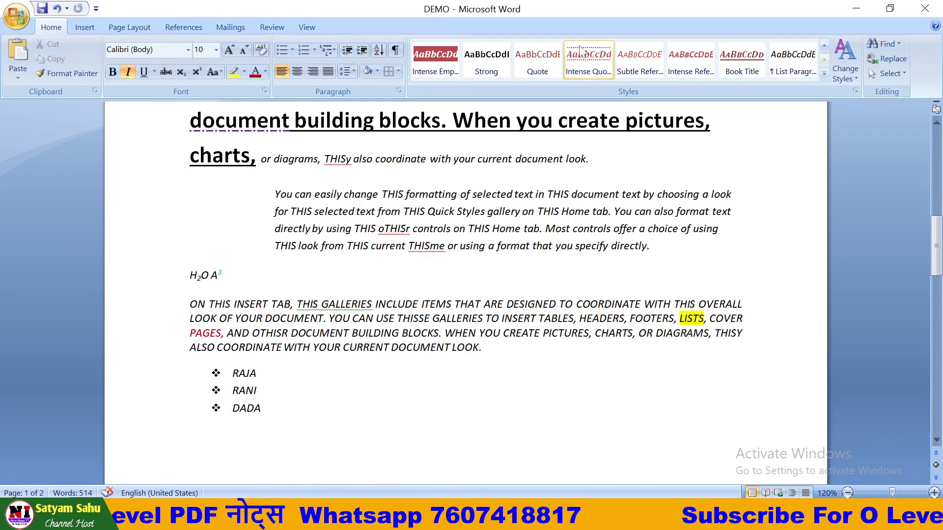
{"action": "left_click", "coordinate": [924, 7]}
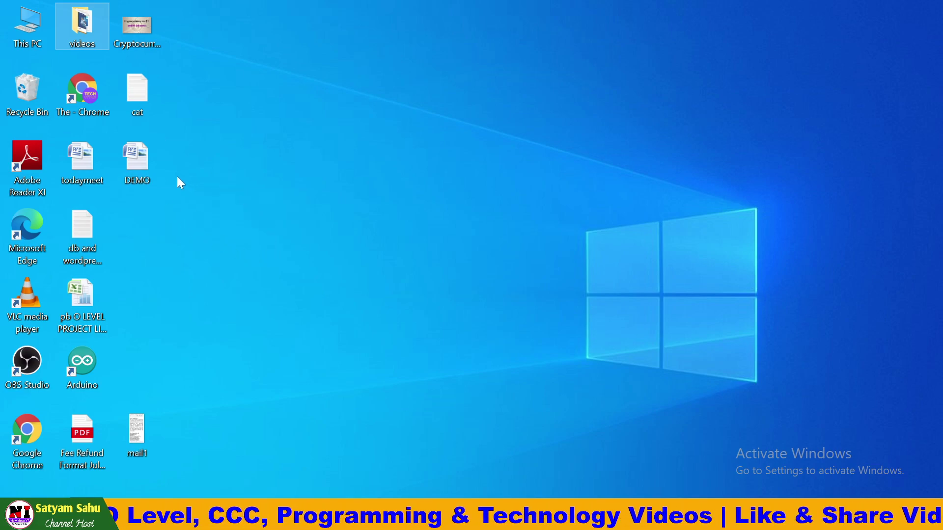
- Reopen DEMO from its icon on the Windows desktop
{"action": "double_click", "coordinate": [146, 167]}
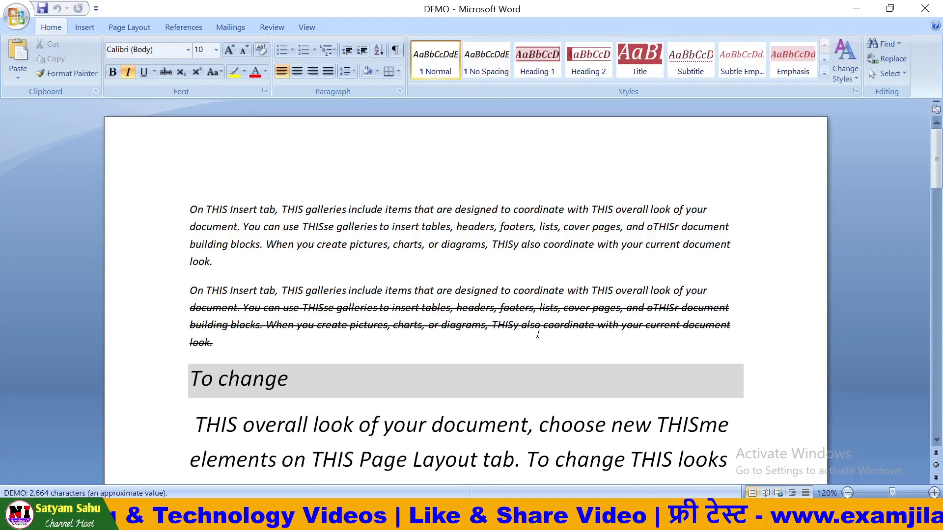
- Look over the reopened DEMO text, then switch to the Examjila online-test page in Chrome
{"action": "scroll", "coordinate": [563, 353], "scroll_direction": "down", "scroll_amount": 3}
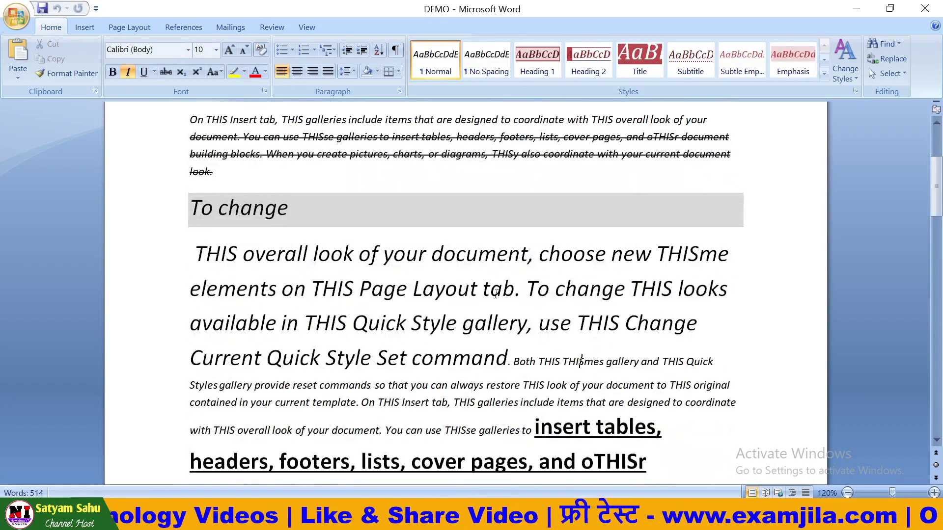
{"action": "scroll", "coordinate": [495, 293], "scroll_direction": "down", "scroll_amount": 5}
{"action": "scroll", "coordinate": [501, 294], "scroll_direction": "up", "scroll_amount": 5}
{"action": "scroll", "coordinate": [518, 312], "scroll_direction": "up", "scroll_amount": 3}
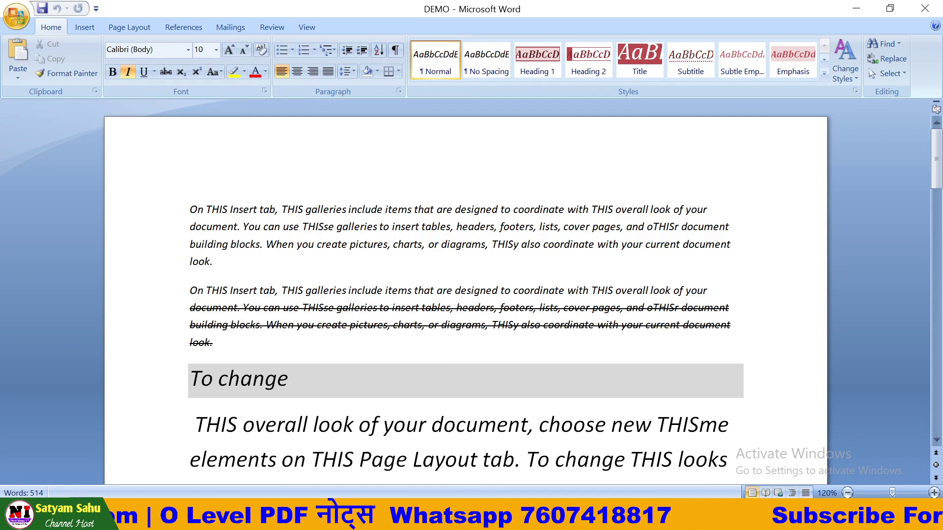
{"action": "left_click", "coordinate": [396, 462]}
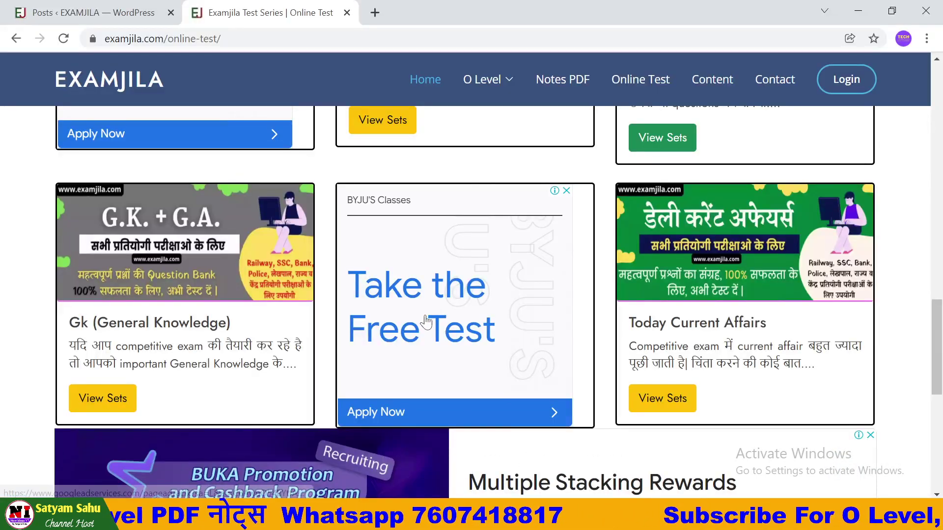